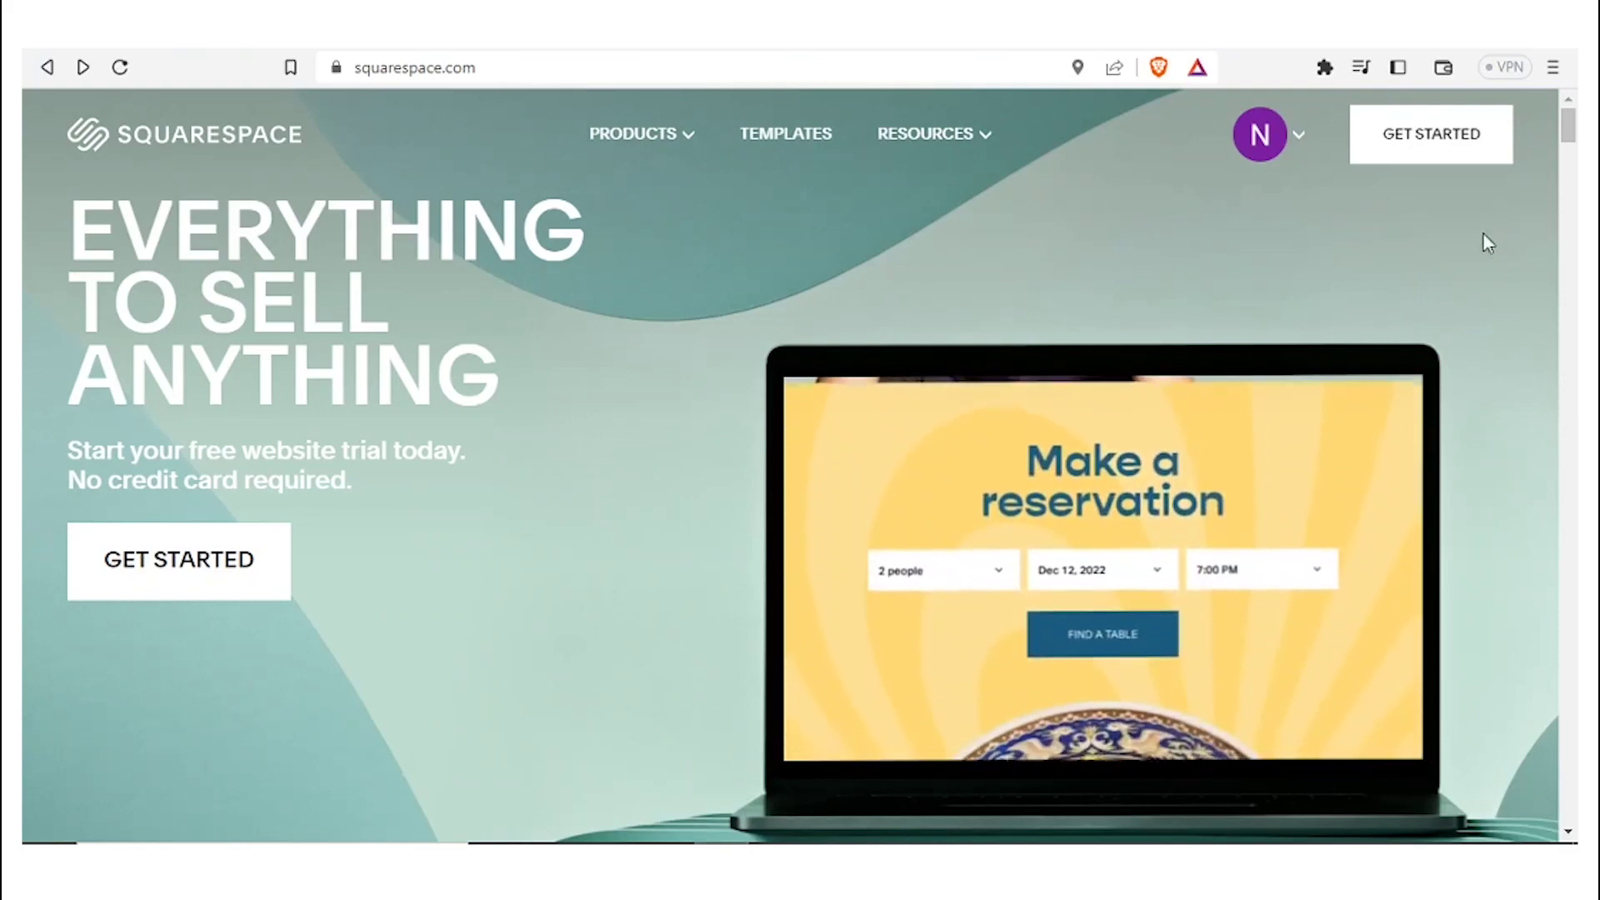
- Preview the Wycoff graduation-party template from Popular Designs, then go back
mouse_move(1571, 133)
left_mouse_down()
mouse_move(1570, 158)
mouse_move(1571, 112)
left_mouse_up()
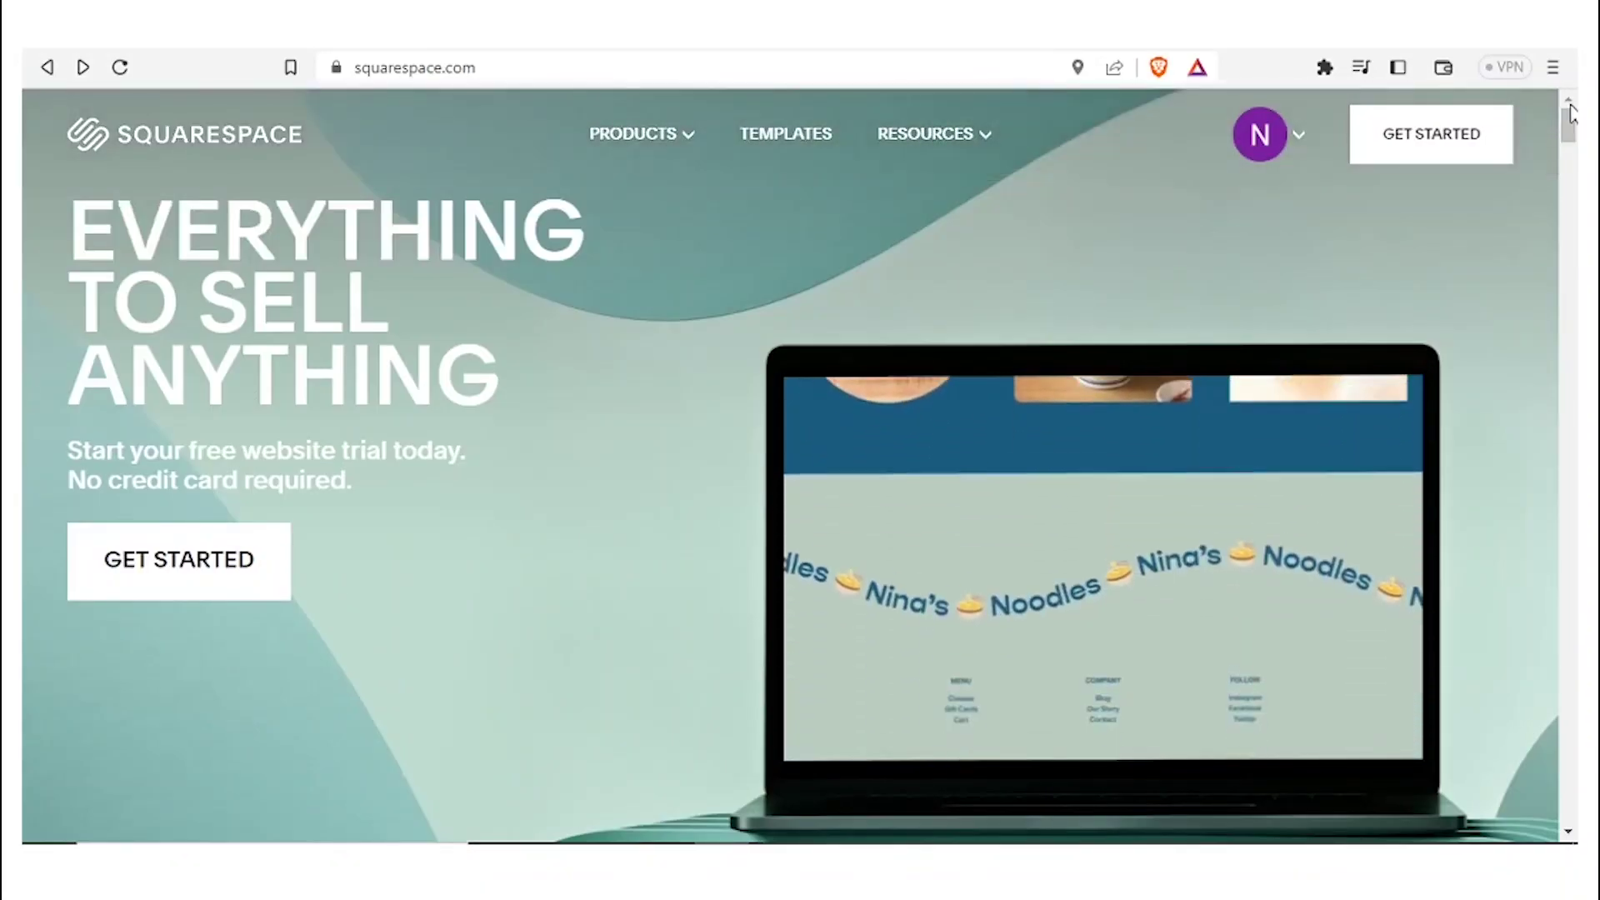
mouse_move(1572, 113)
left_mouse_down()
mouse_move(1570, 142)
mouse_move(1570, 117)
left_mouse_up()
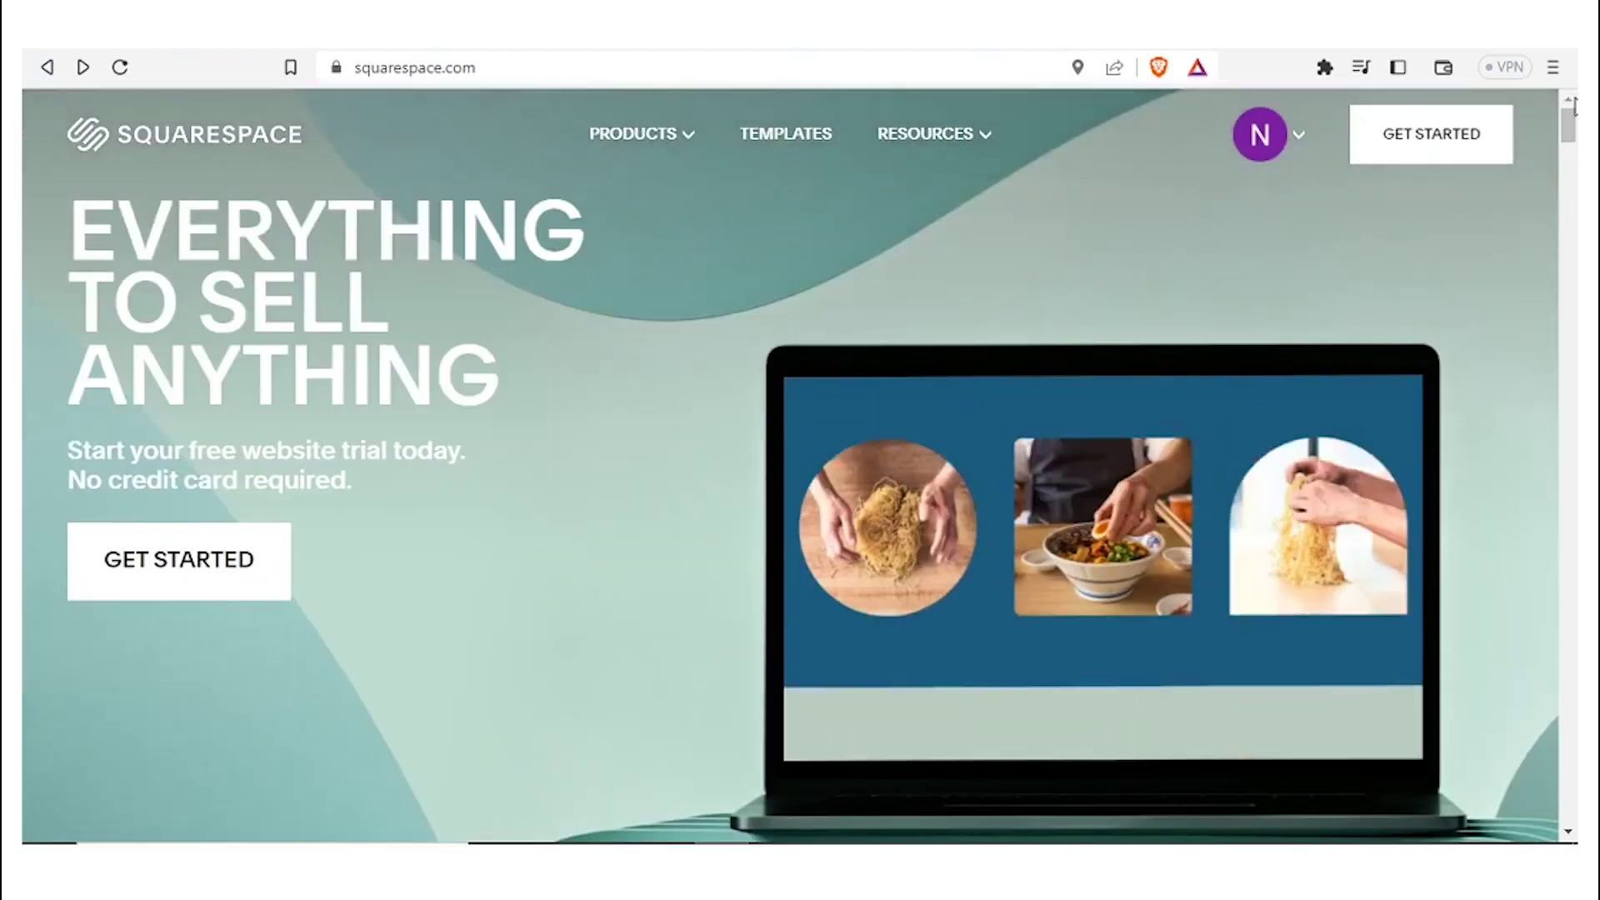
left_click(787, 136)
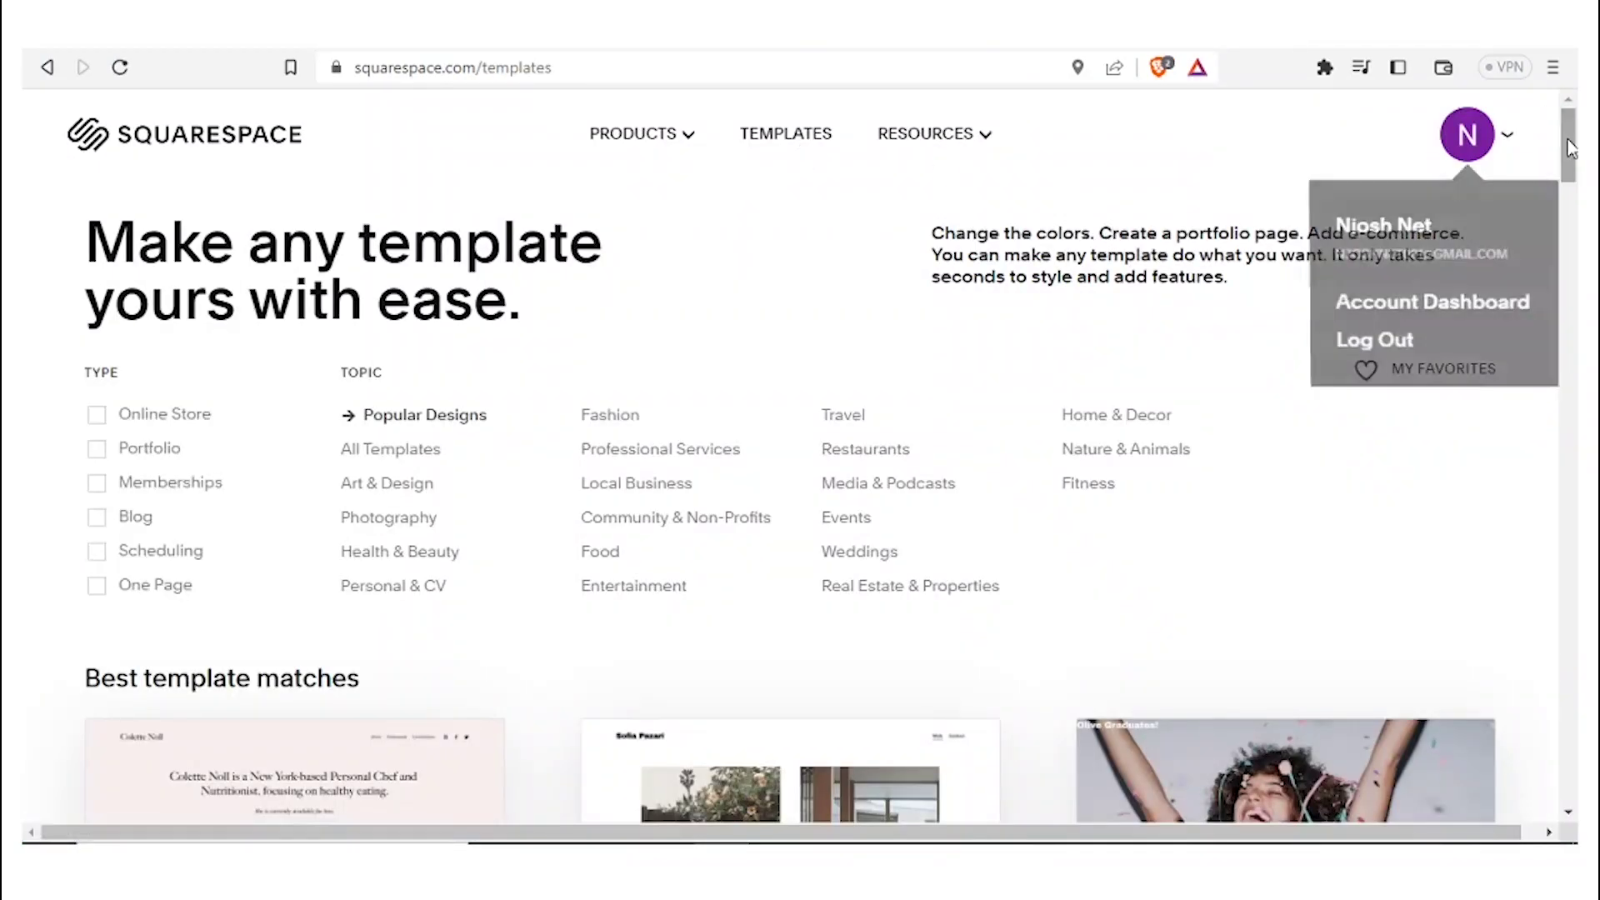
left_click_drag(1571, 150, 1570, 225)
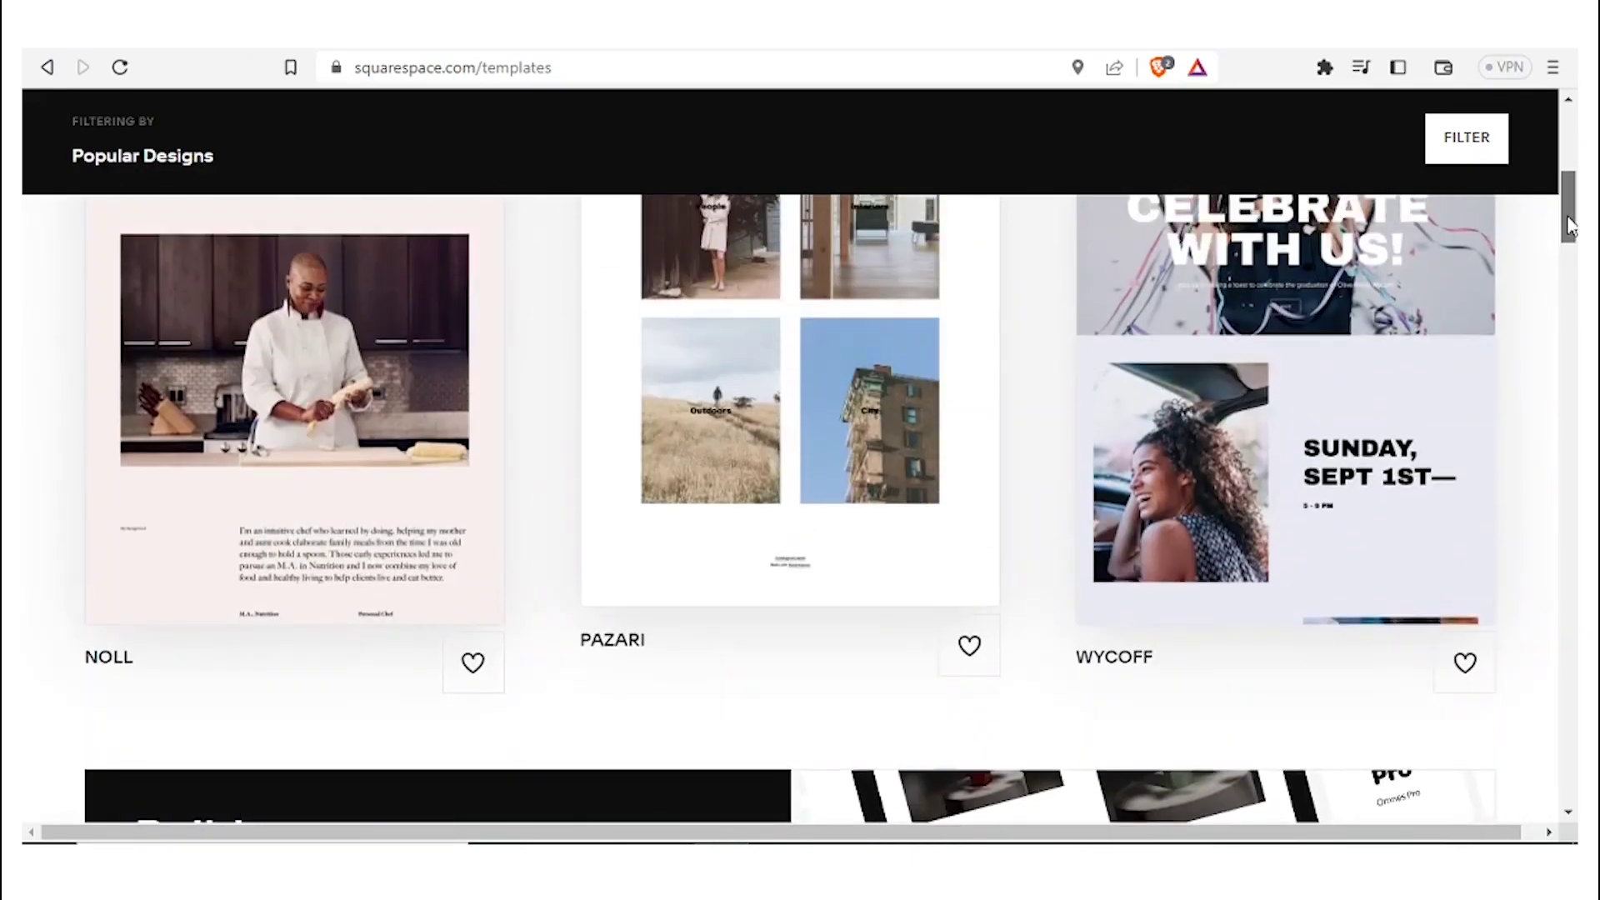
mouse_move(1348, 364)
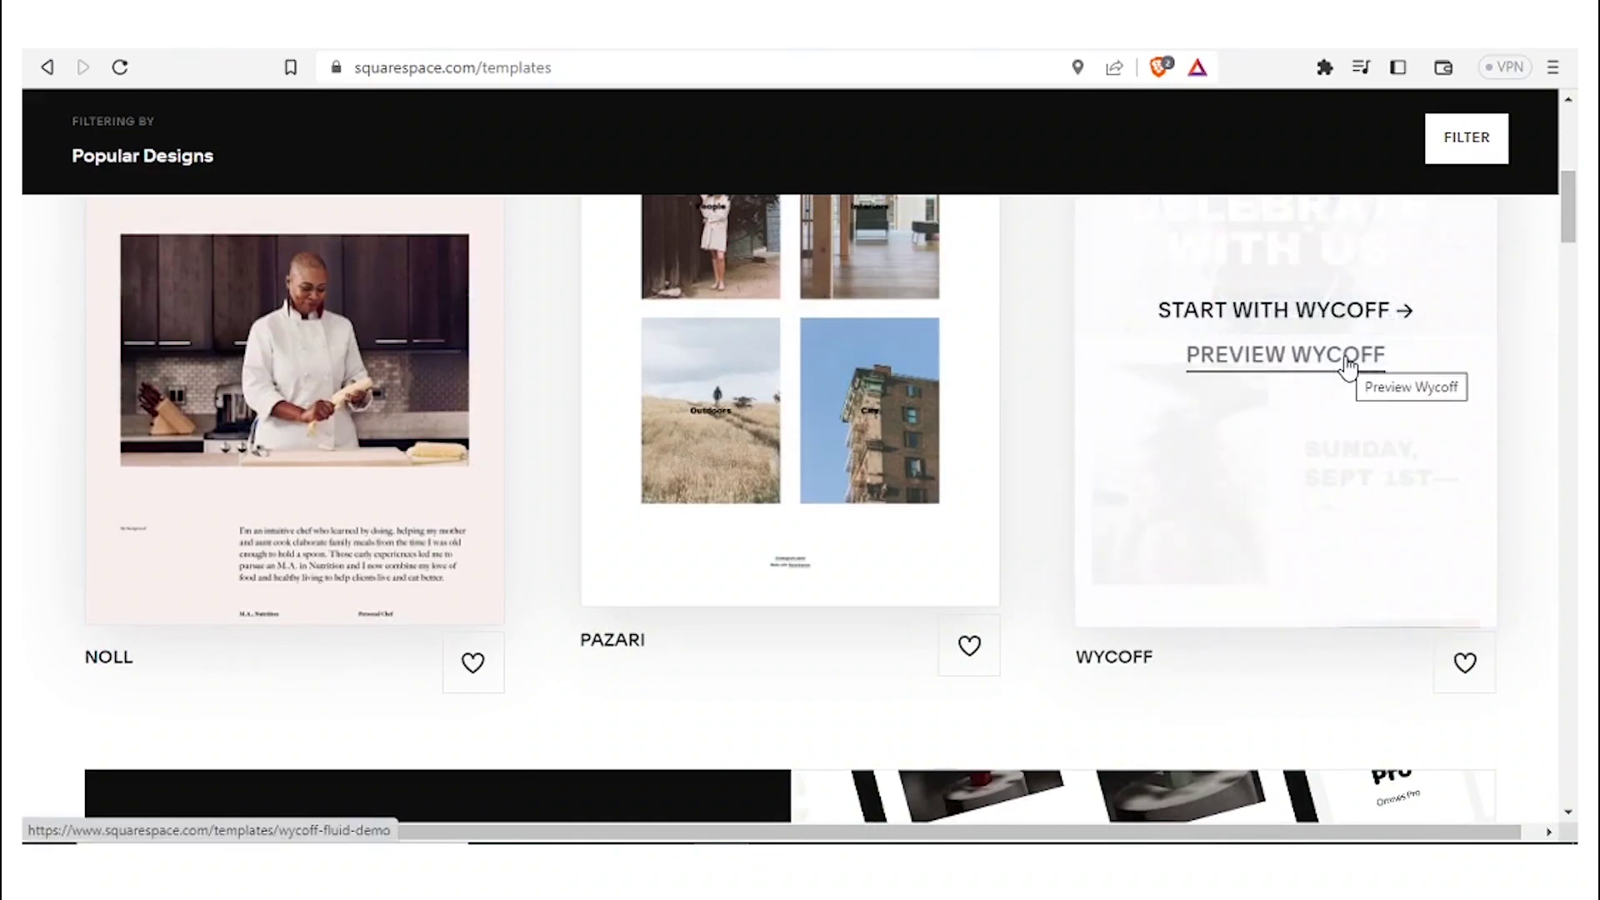
left_click(1348, 364)
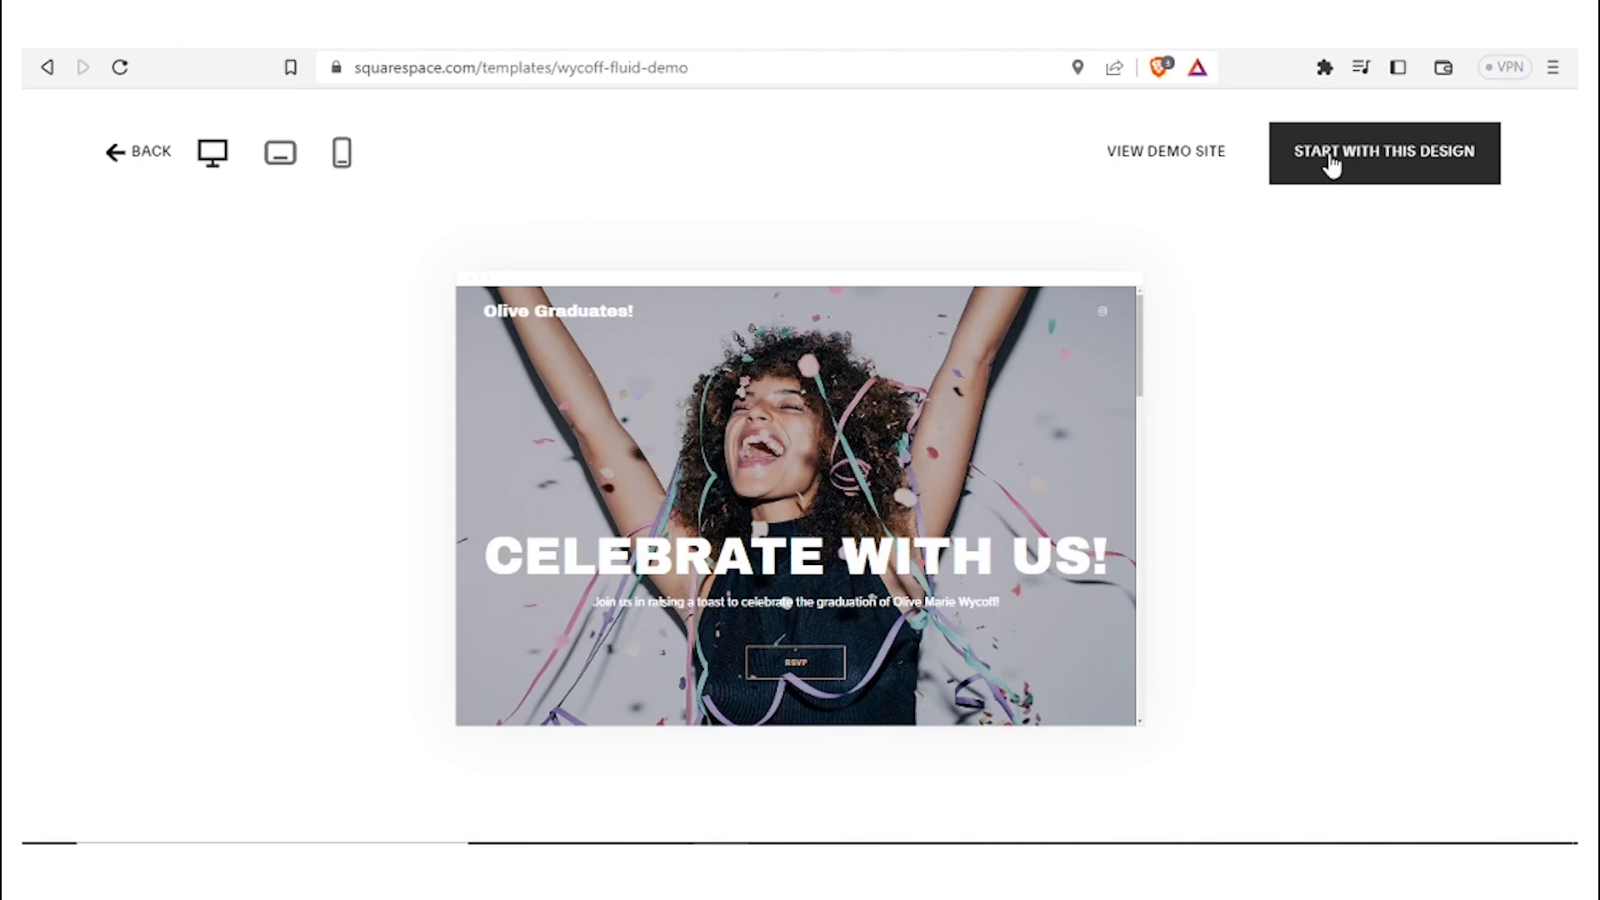
left_click(52, 75)
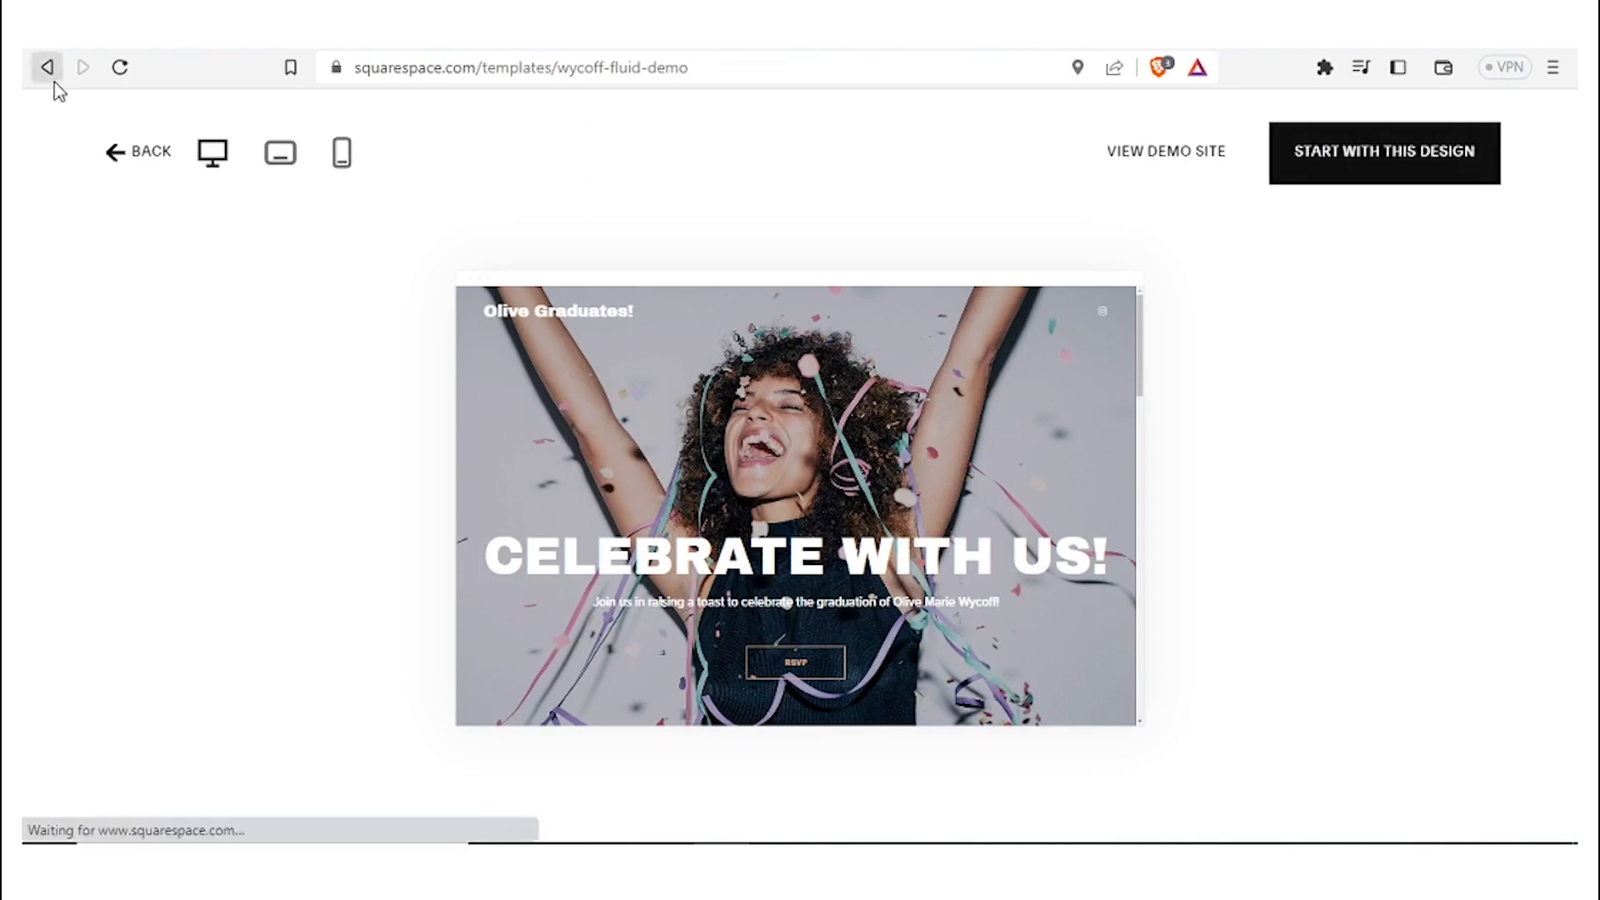
- Return to the templates gallery and launch the Build your own template wizard
left_click(51, 75)
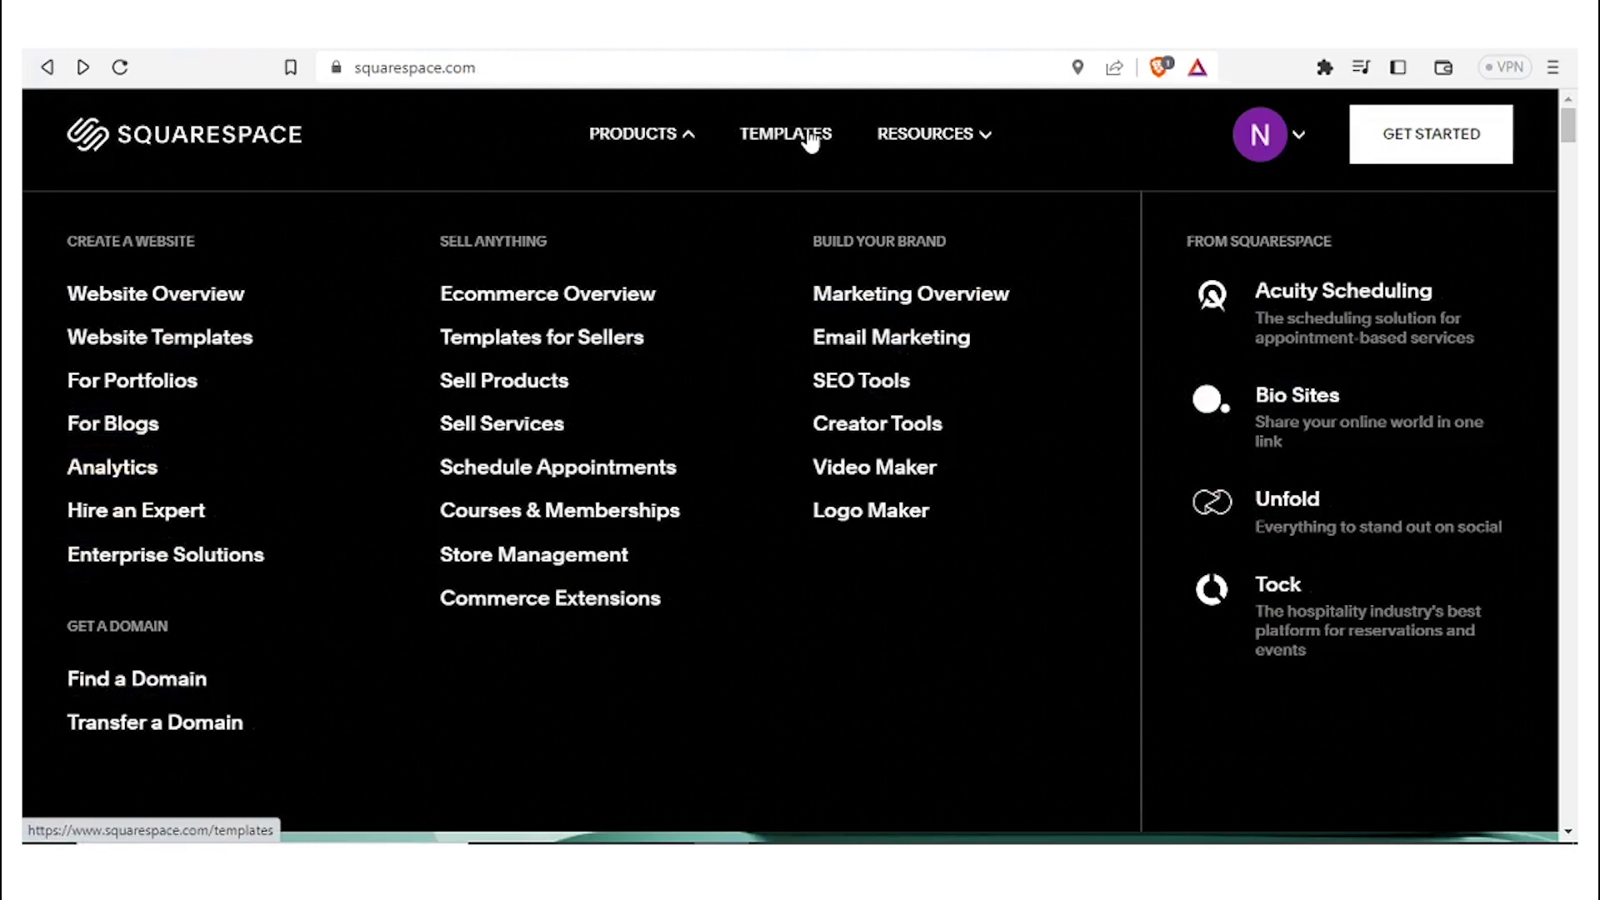
mouse_move(1568, 125)
left_mouse_down()
mouse_move(1570, 146)
mouse_move(1570, 125)
left_mouse_up()
key("alt+Right")
left_click_drag(1566, 200, 1567, 238)
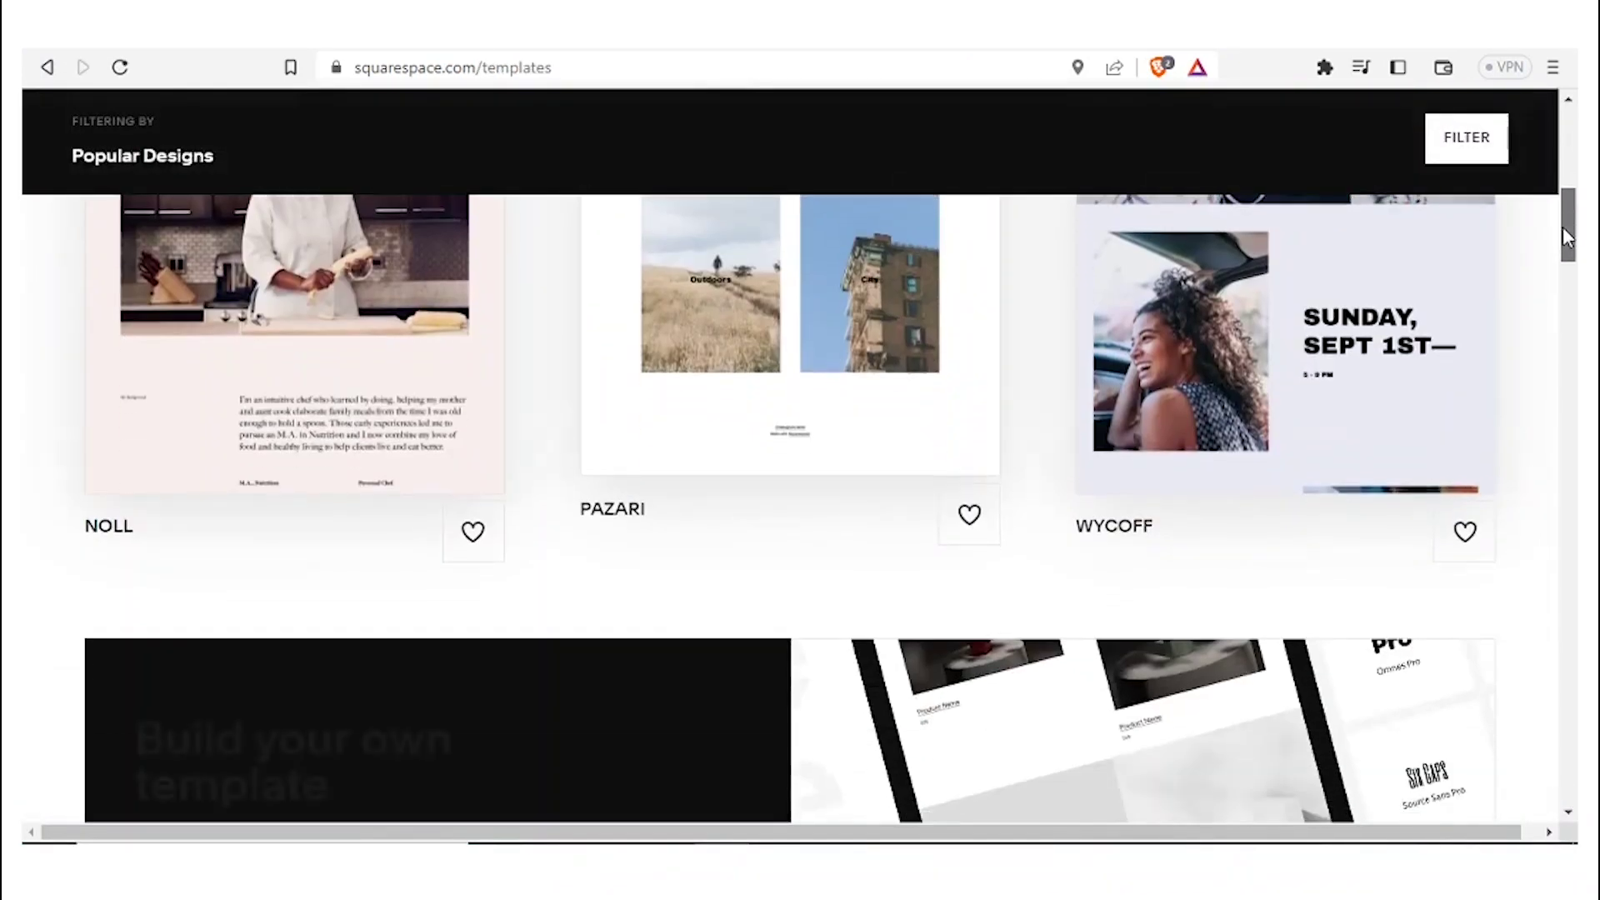
scroll(867, 392, "down", 5)
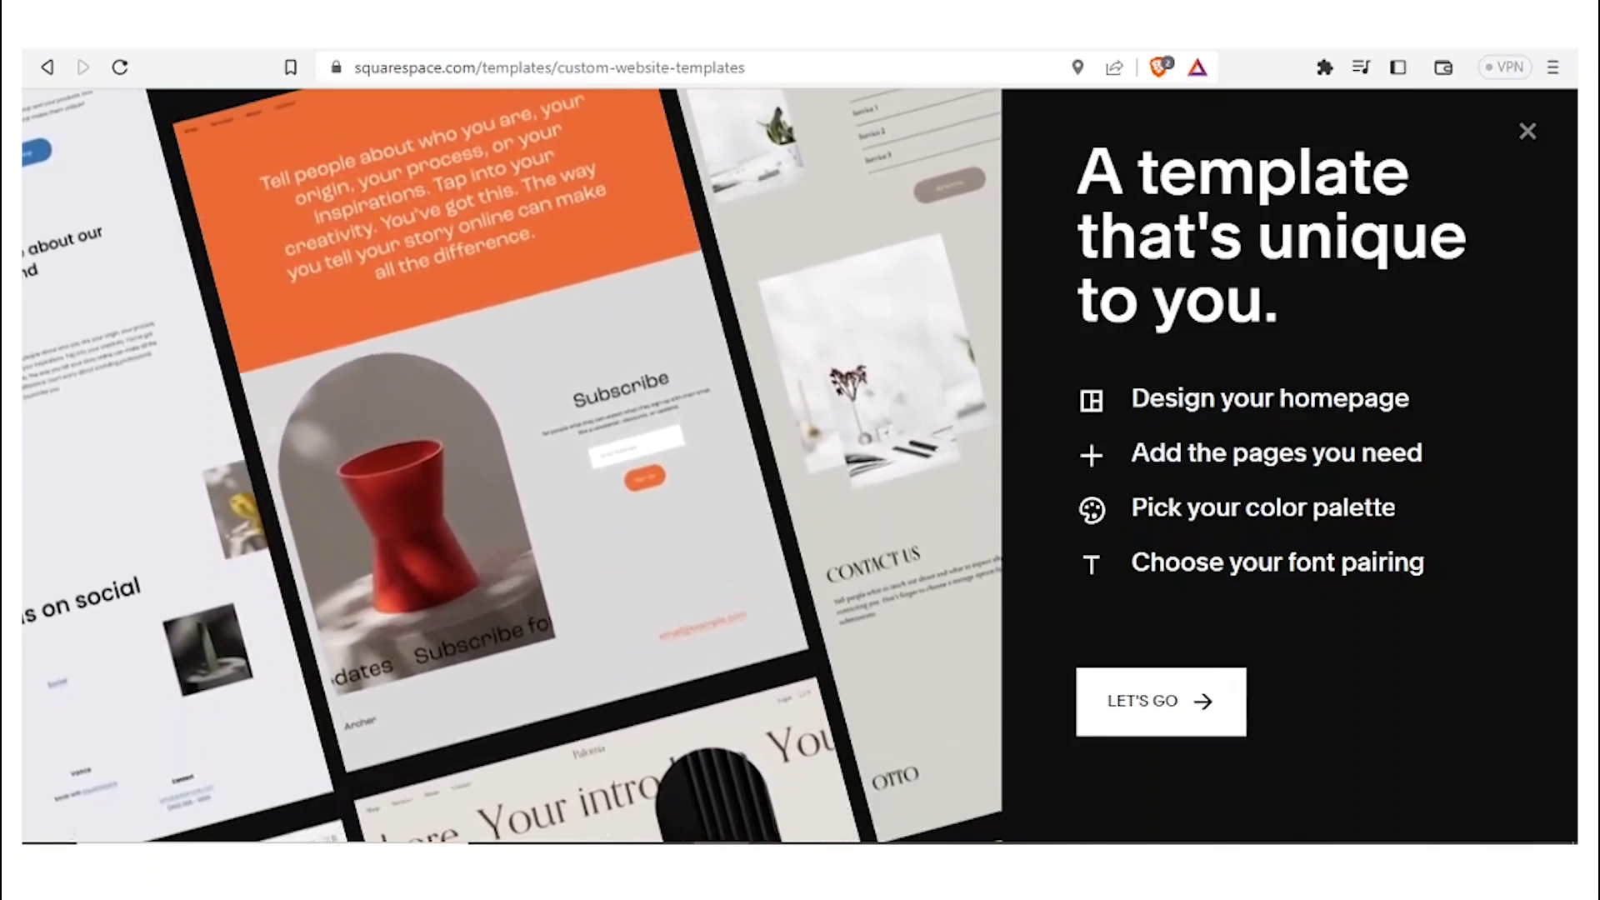
left_click(1177, 693)
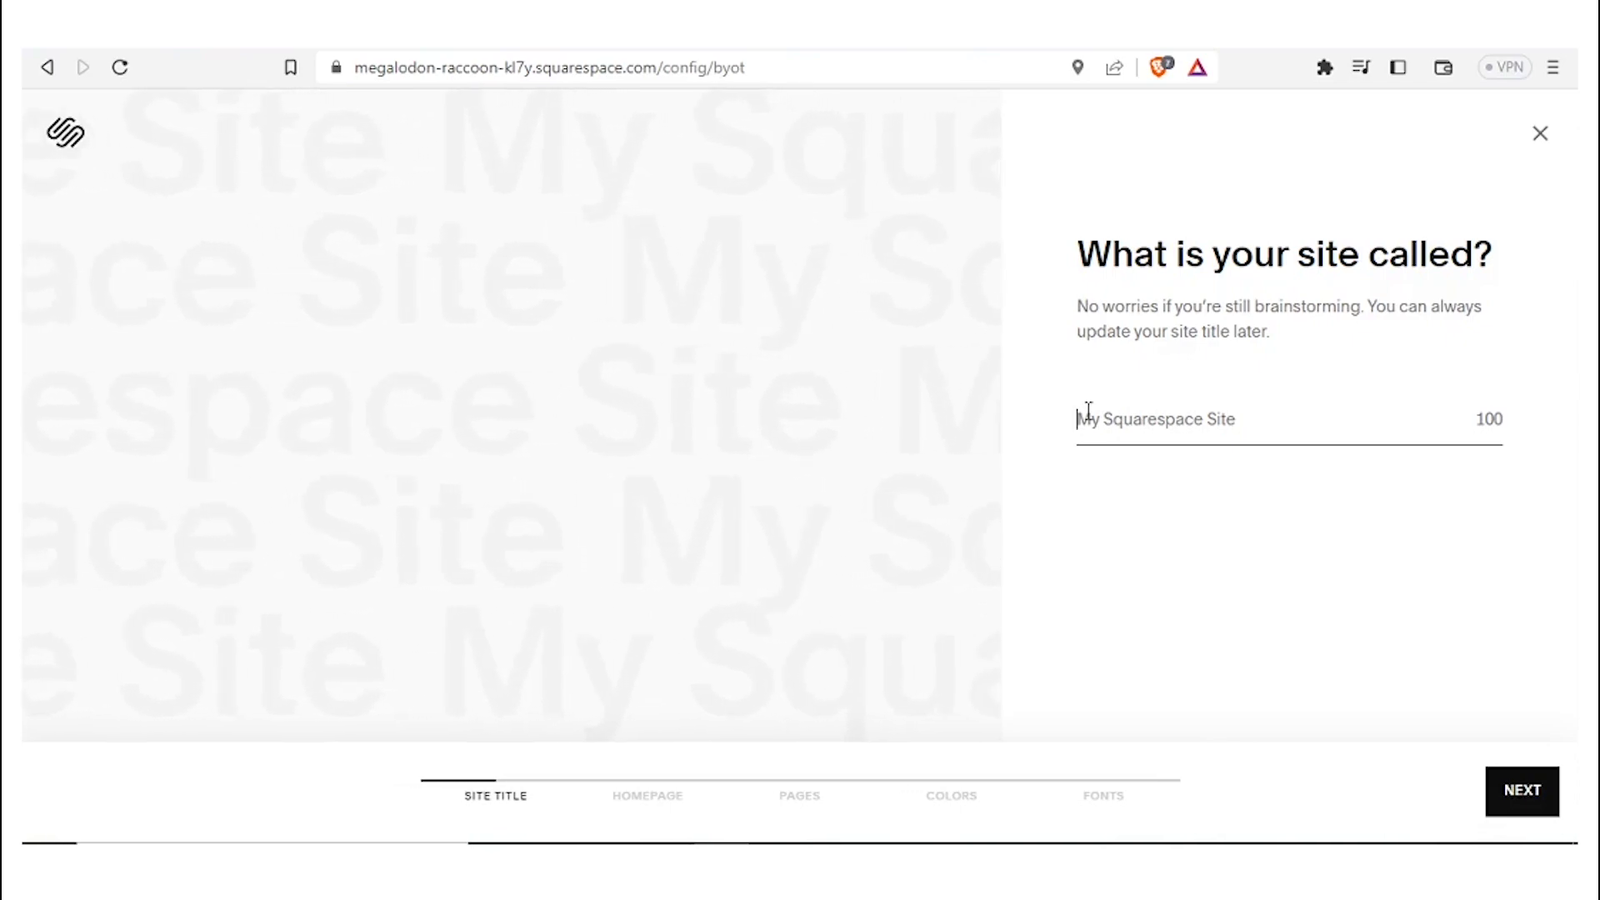
- Enter 'NjoshnetKe' as the site title and continue
left_click(1088, 410)
type("Njoshnet")
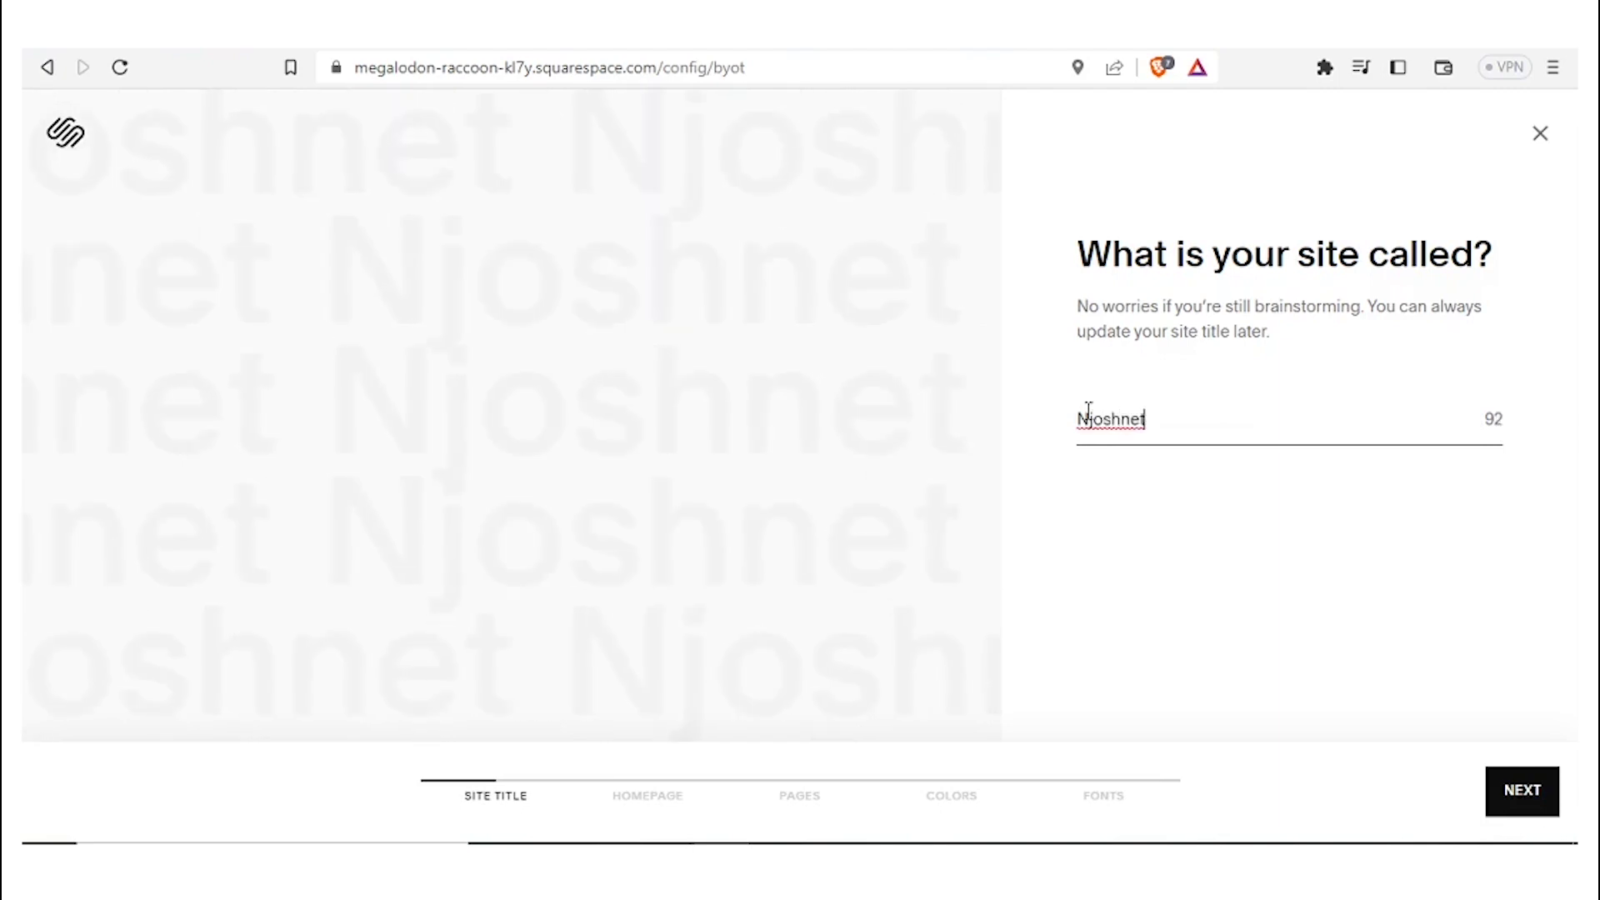
type("Ke")
left_click(1522, 799)
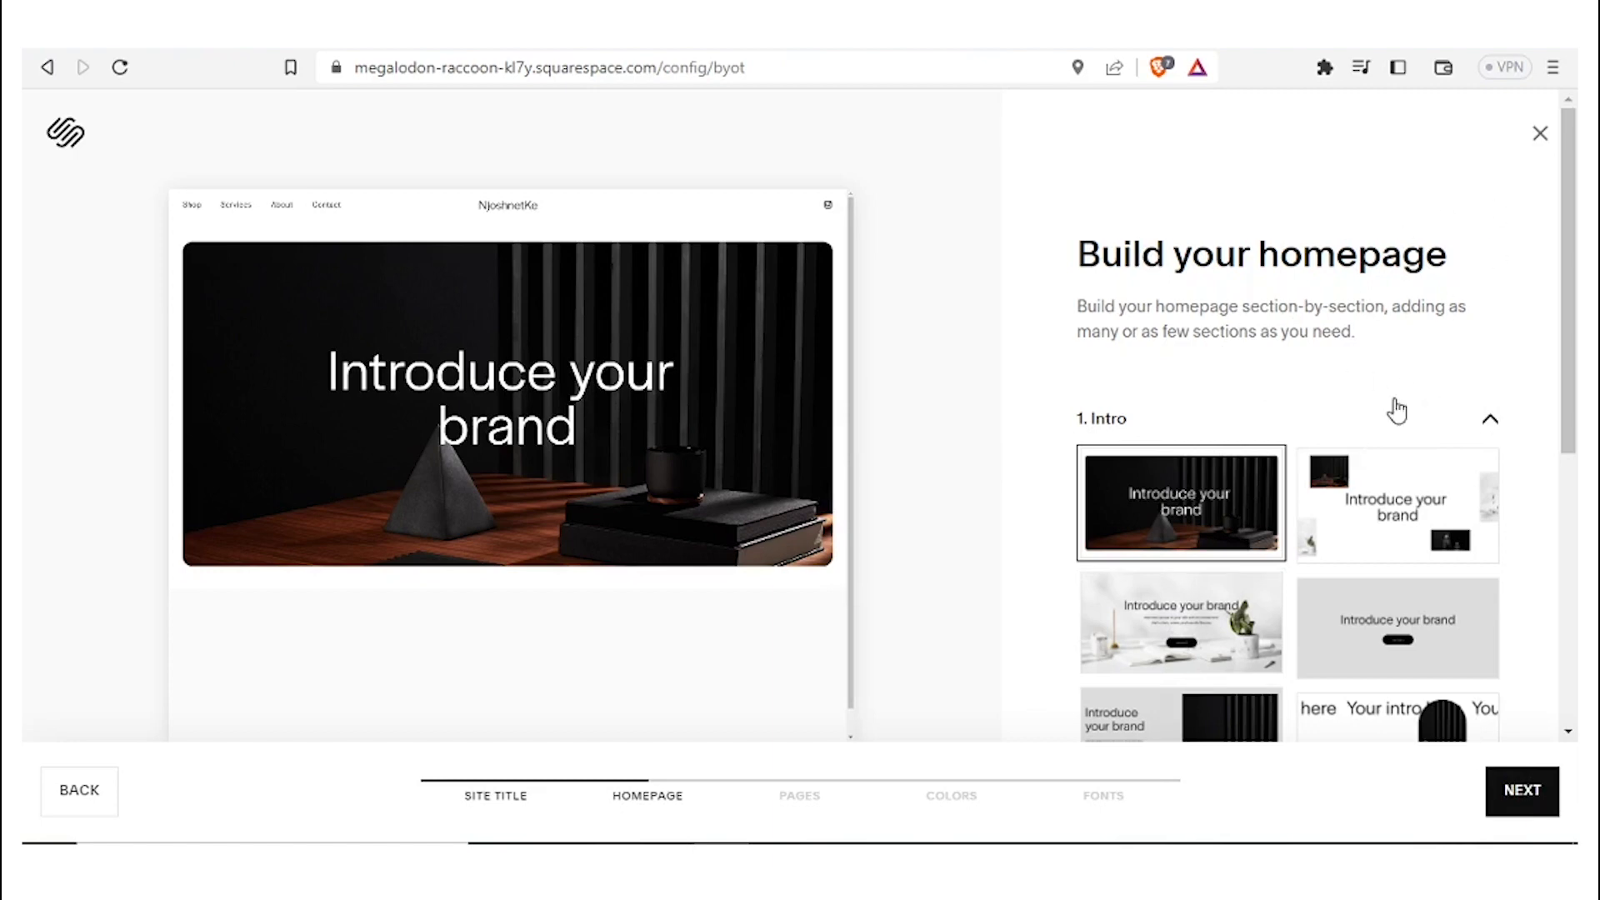
- Try the dark and collage intro layouts, then settle on the bright desk-and-plant layout
left_click(1207, 516)
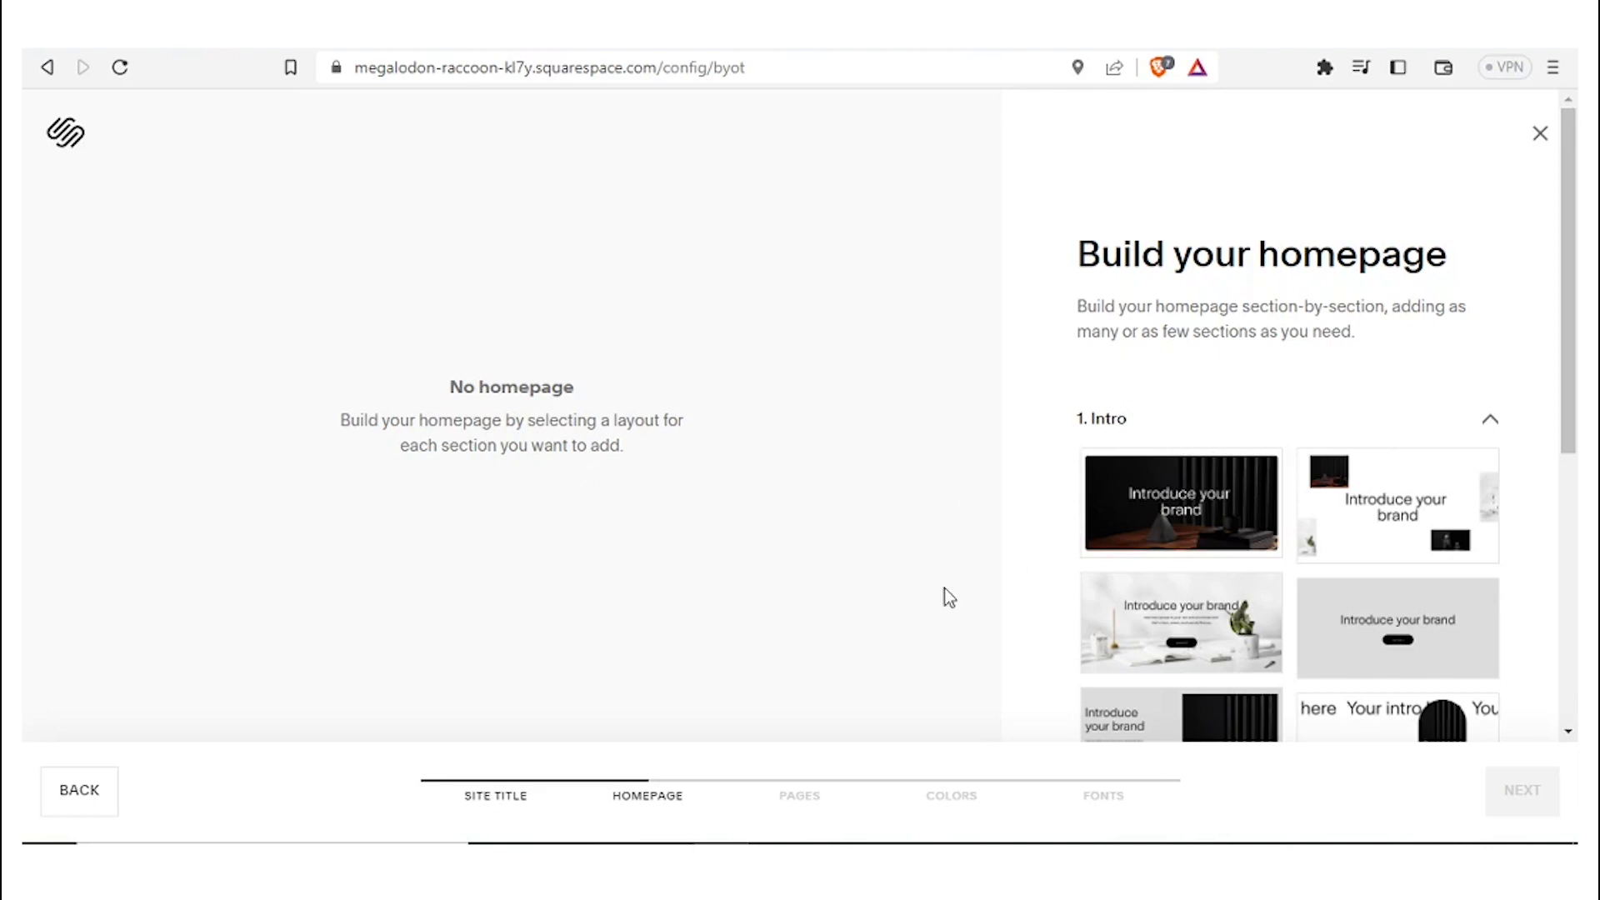
left_click_drag(1568, 350, 1571, 579)
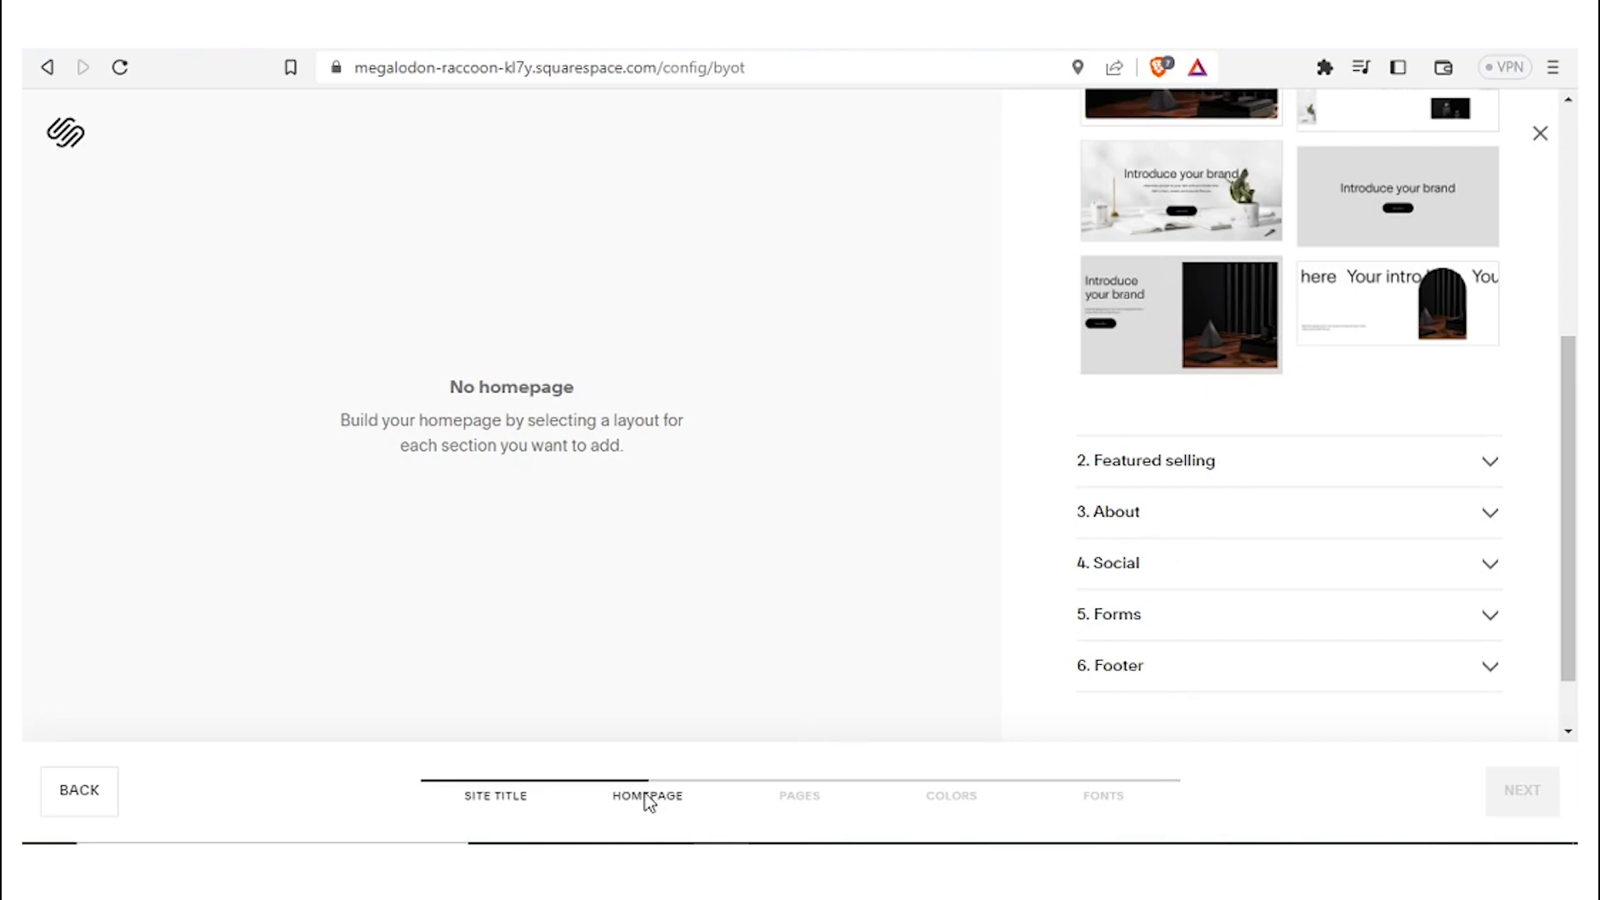
left_click(648, 798)
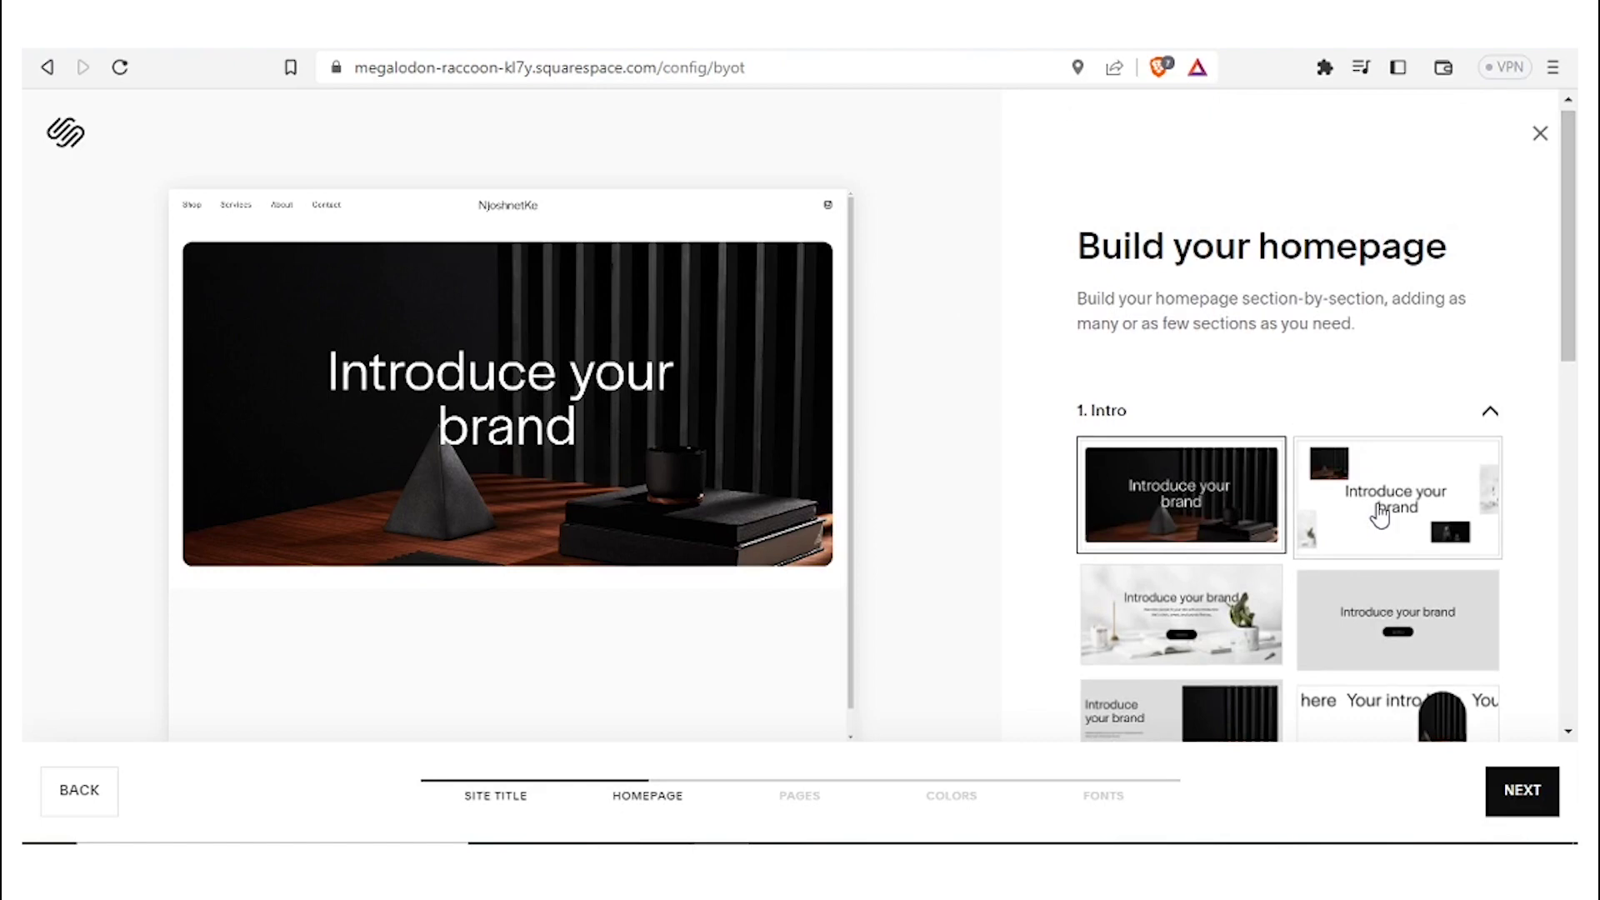
left_click(1381, 515)
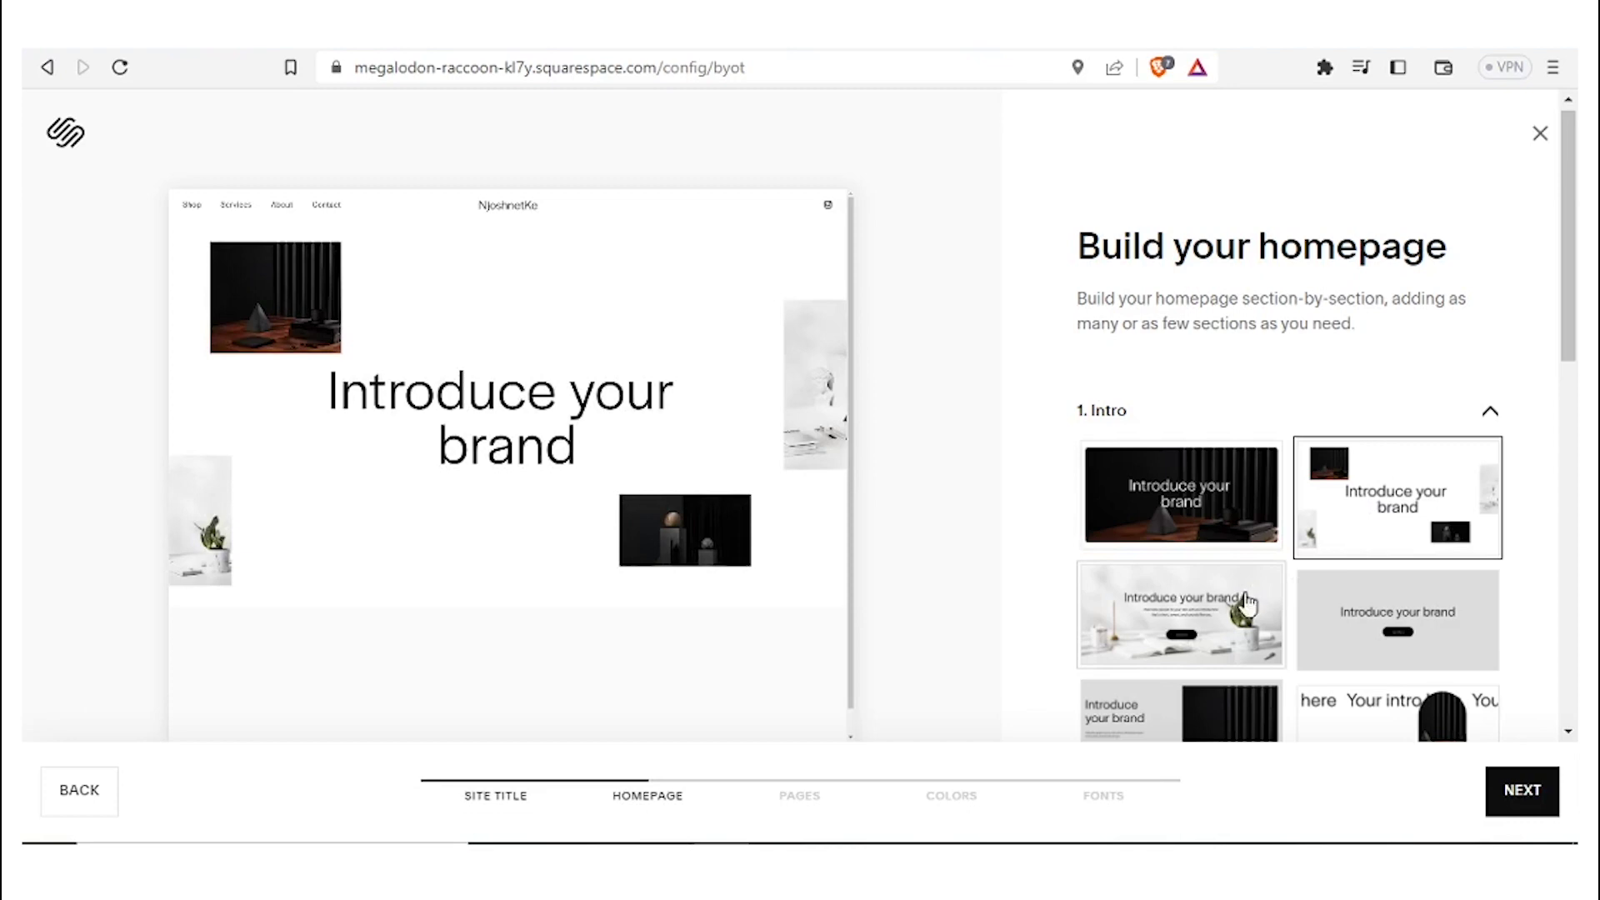
left_click(1204, 614)
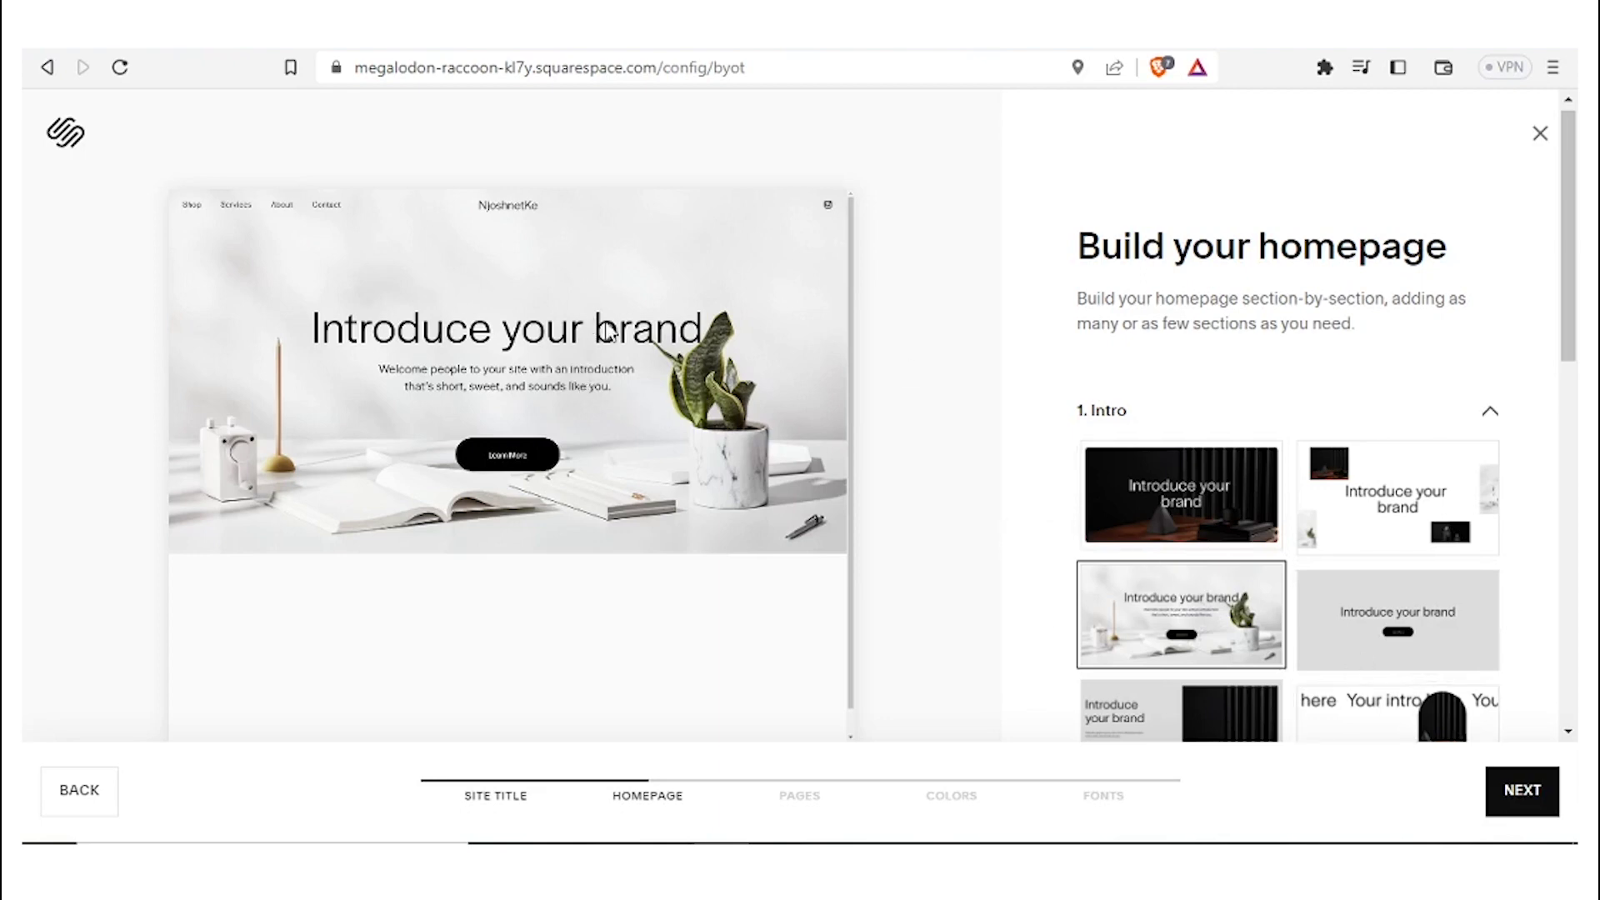
left_click(1521, 798)
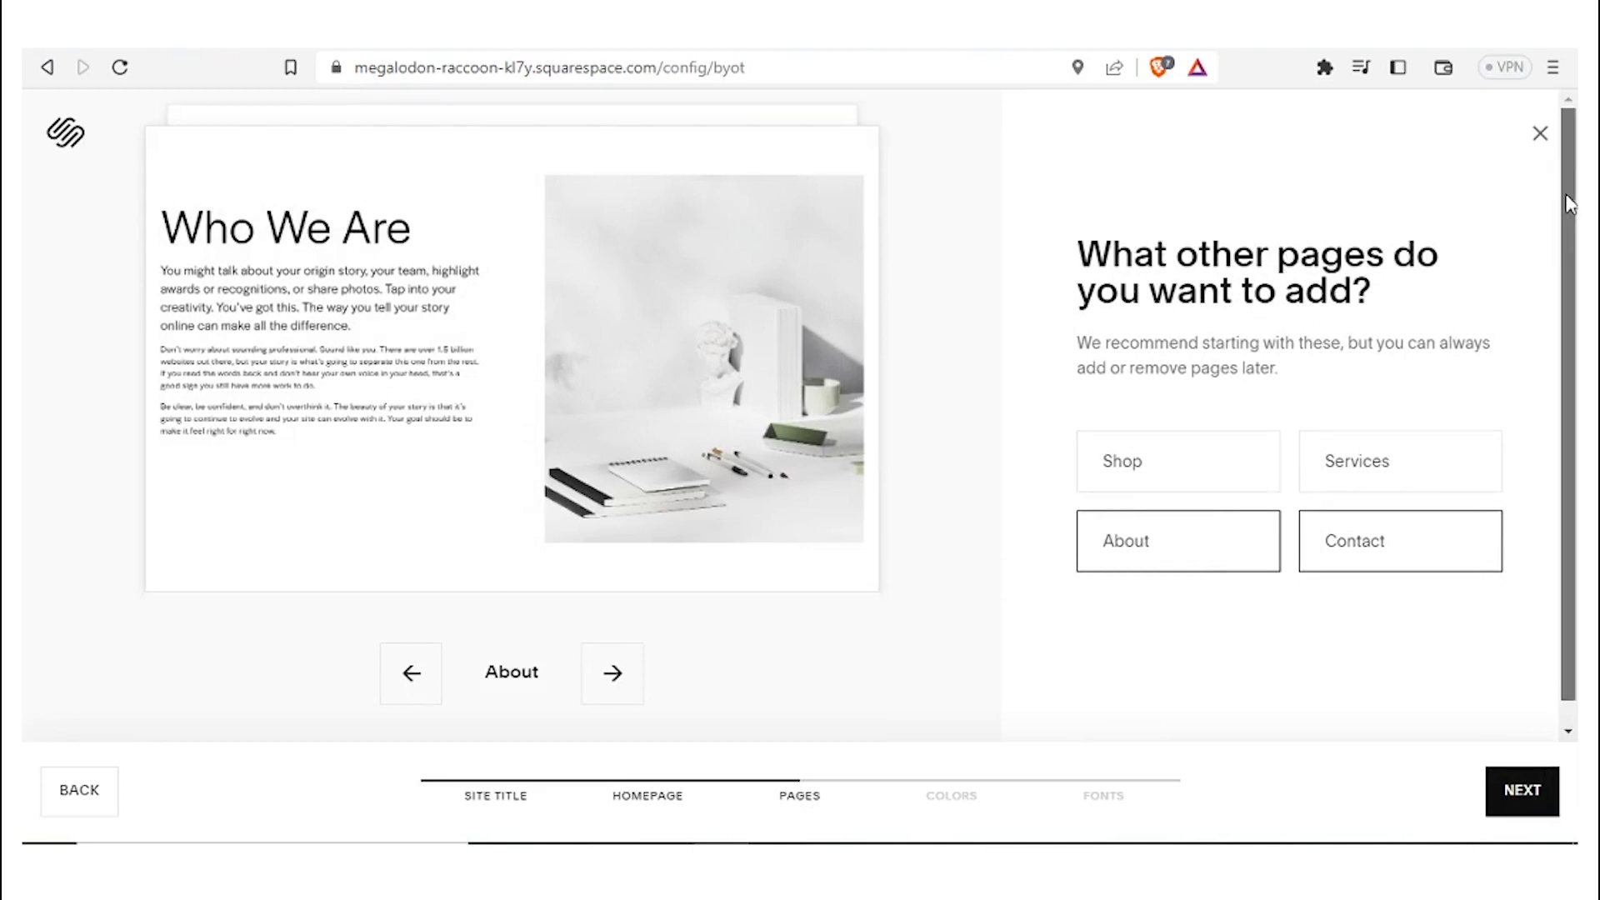
- Add a Services page, preview the Contact and Services pages, and apply the red monochromatic palette
scroll(1565, 241, "down", 1)
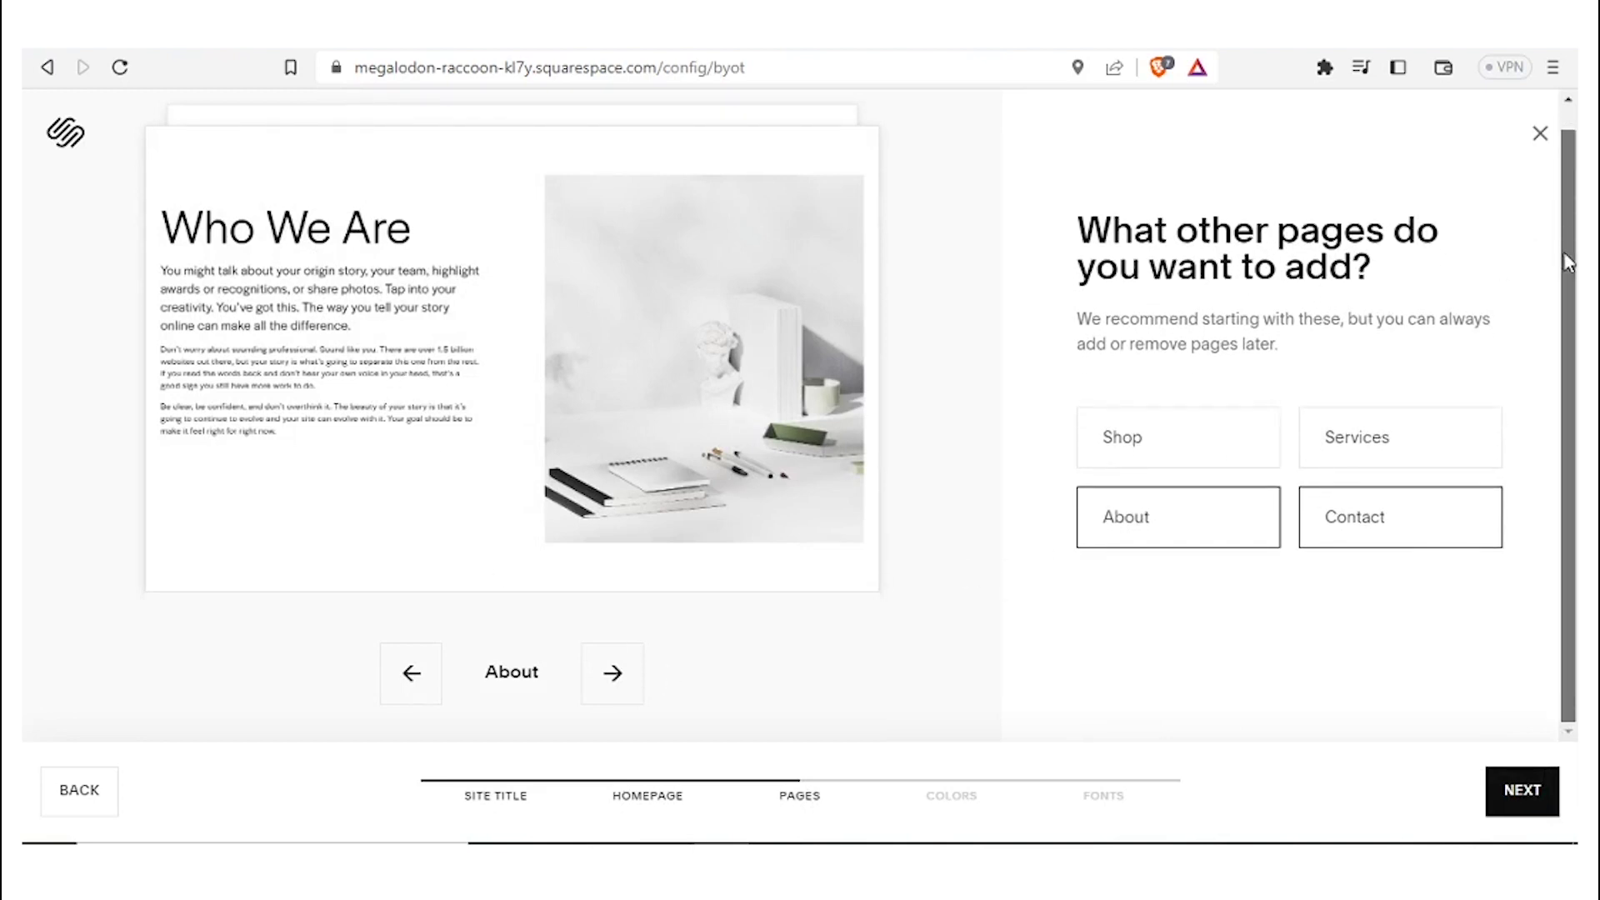
left_click(1363, 444)
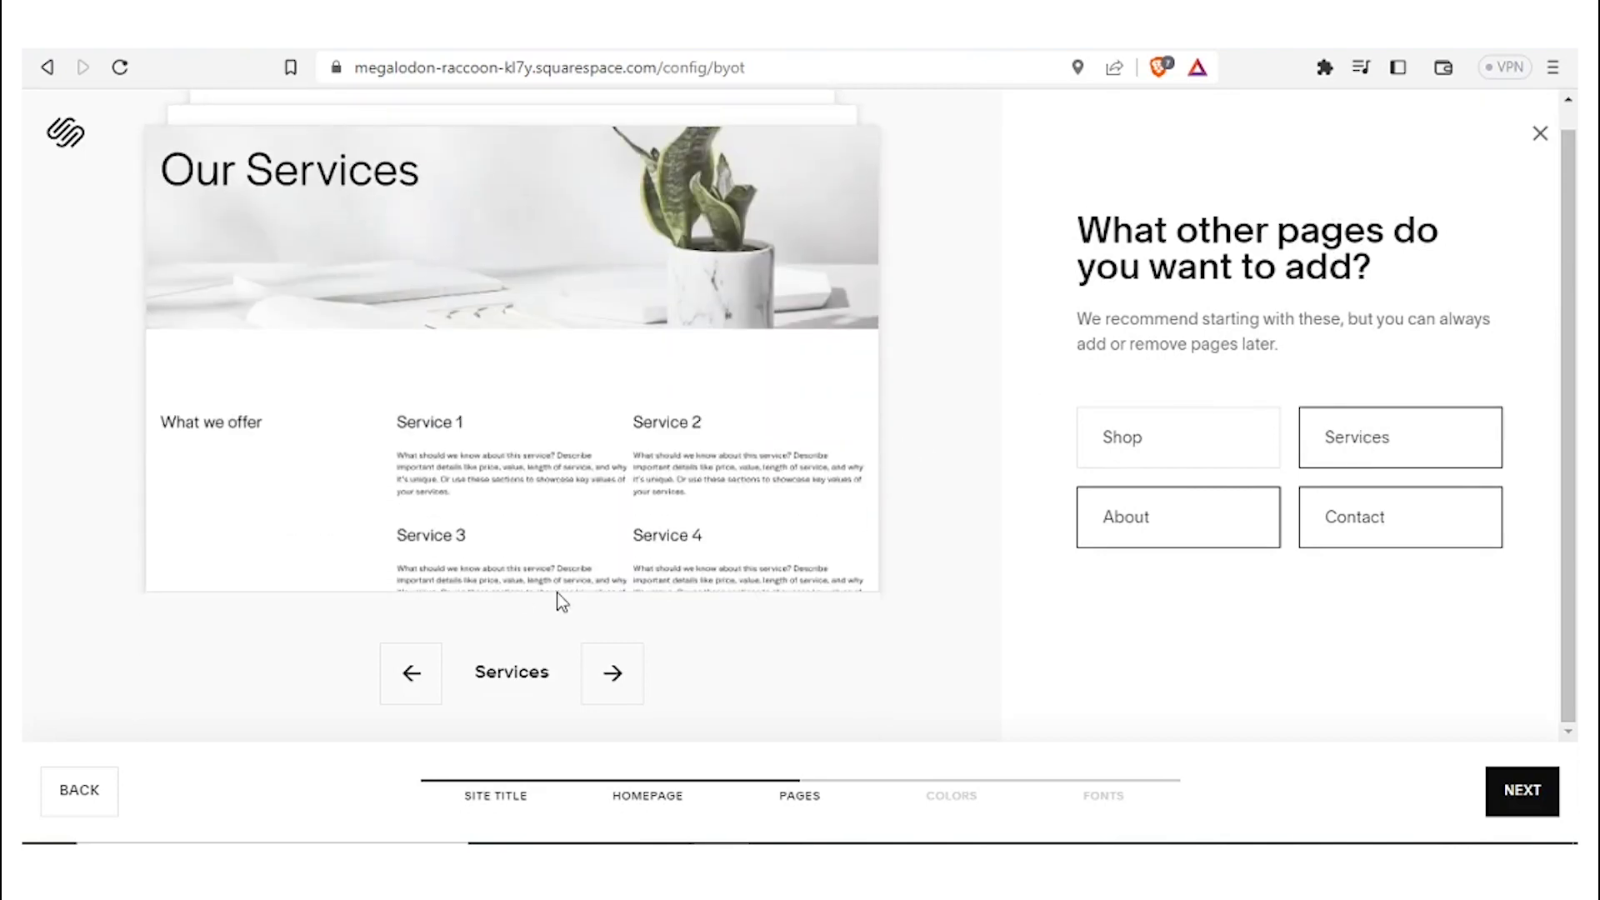
left_click(613, 673)
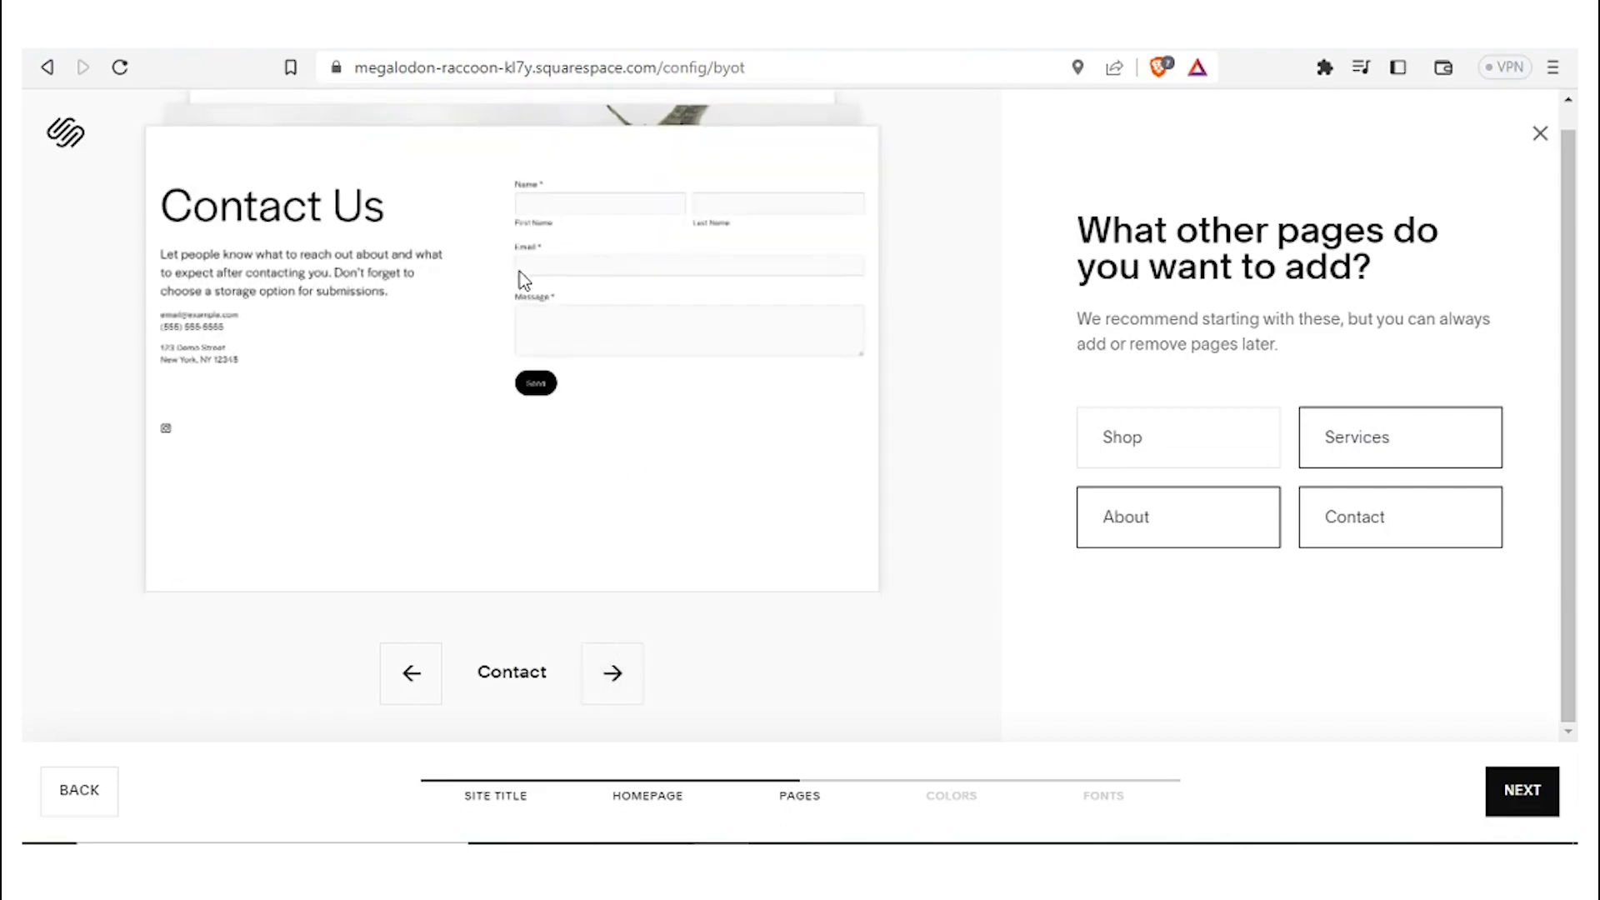
left_click(420, 677)
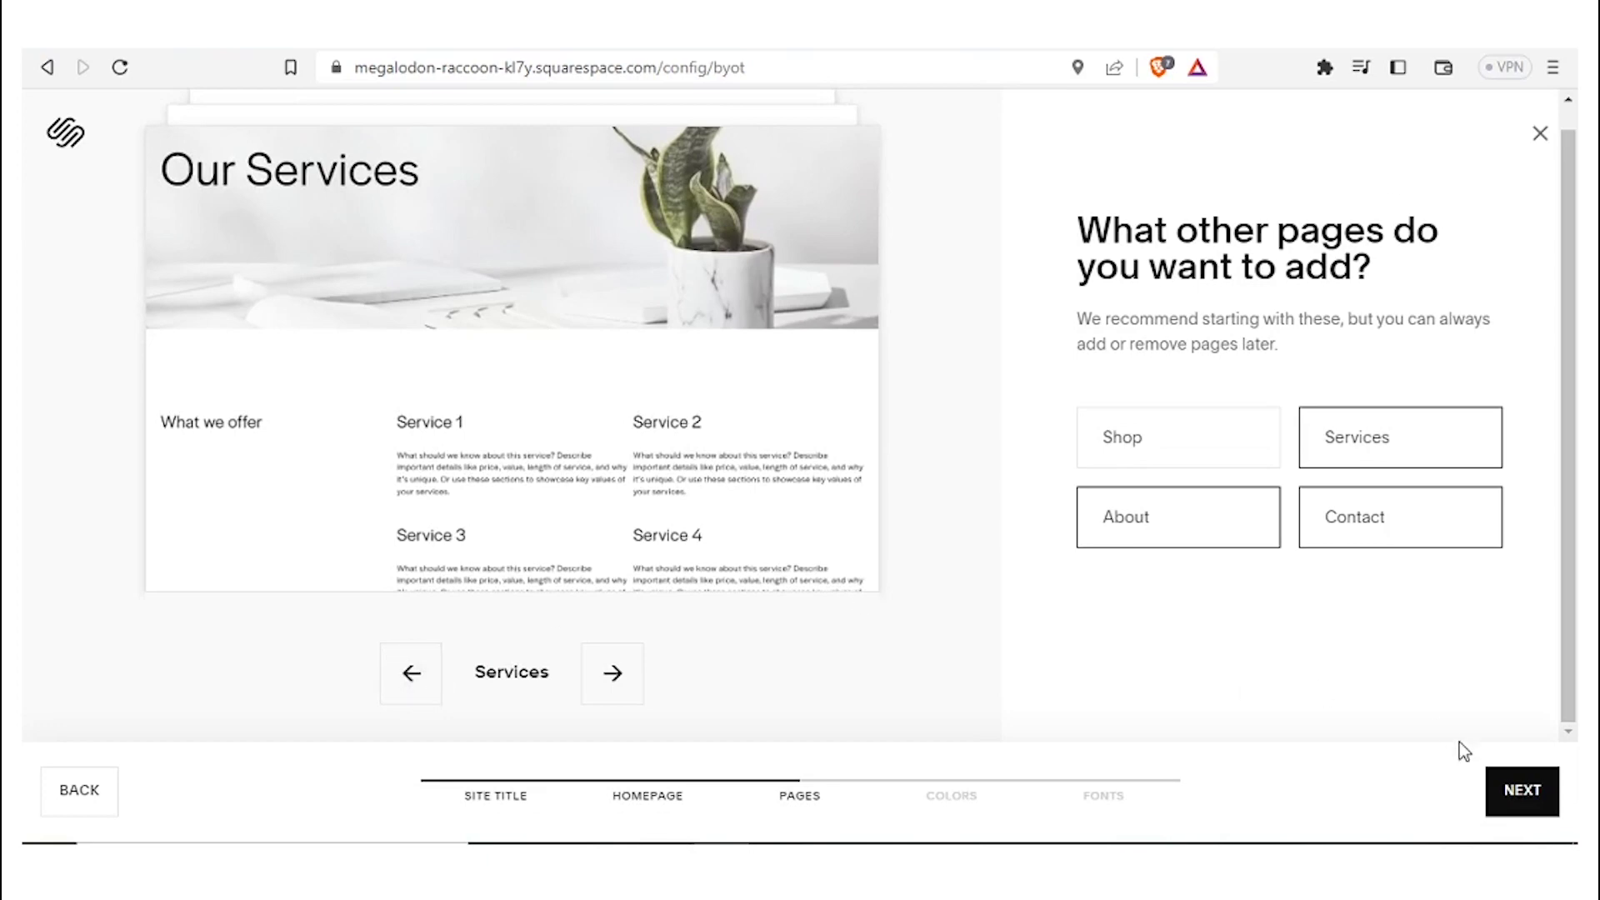
left_click(1517, 802)
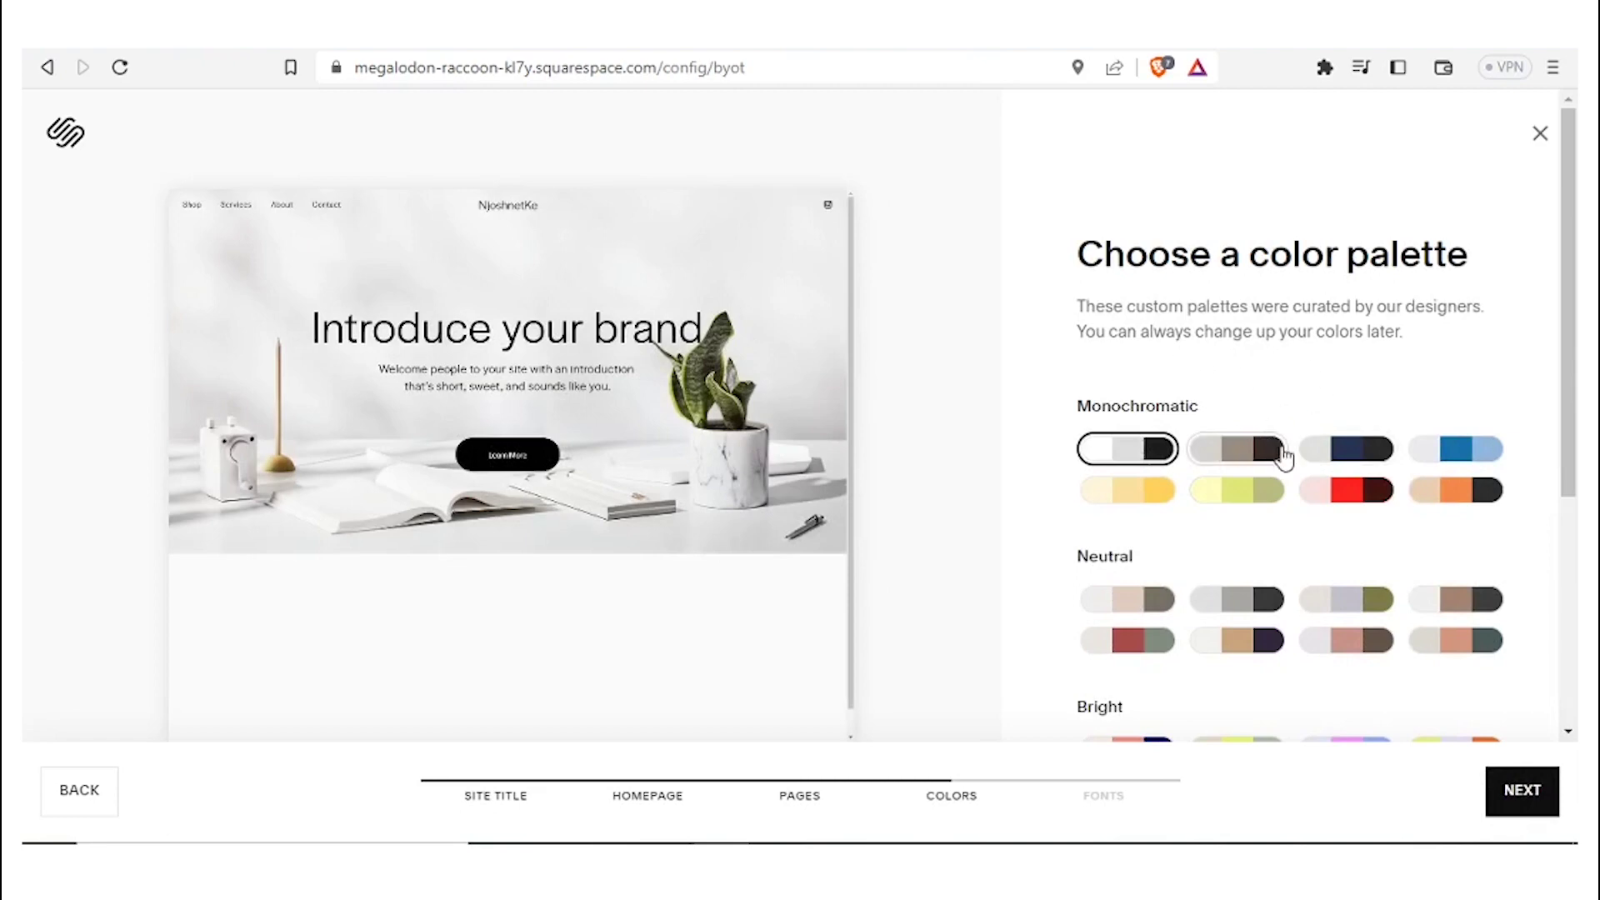
left_click(1354, 506)
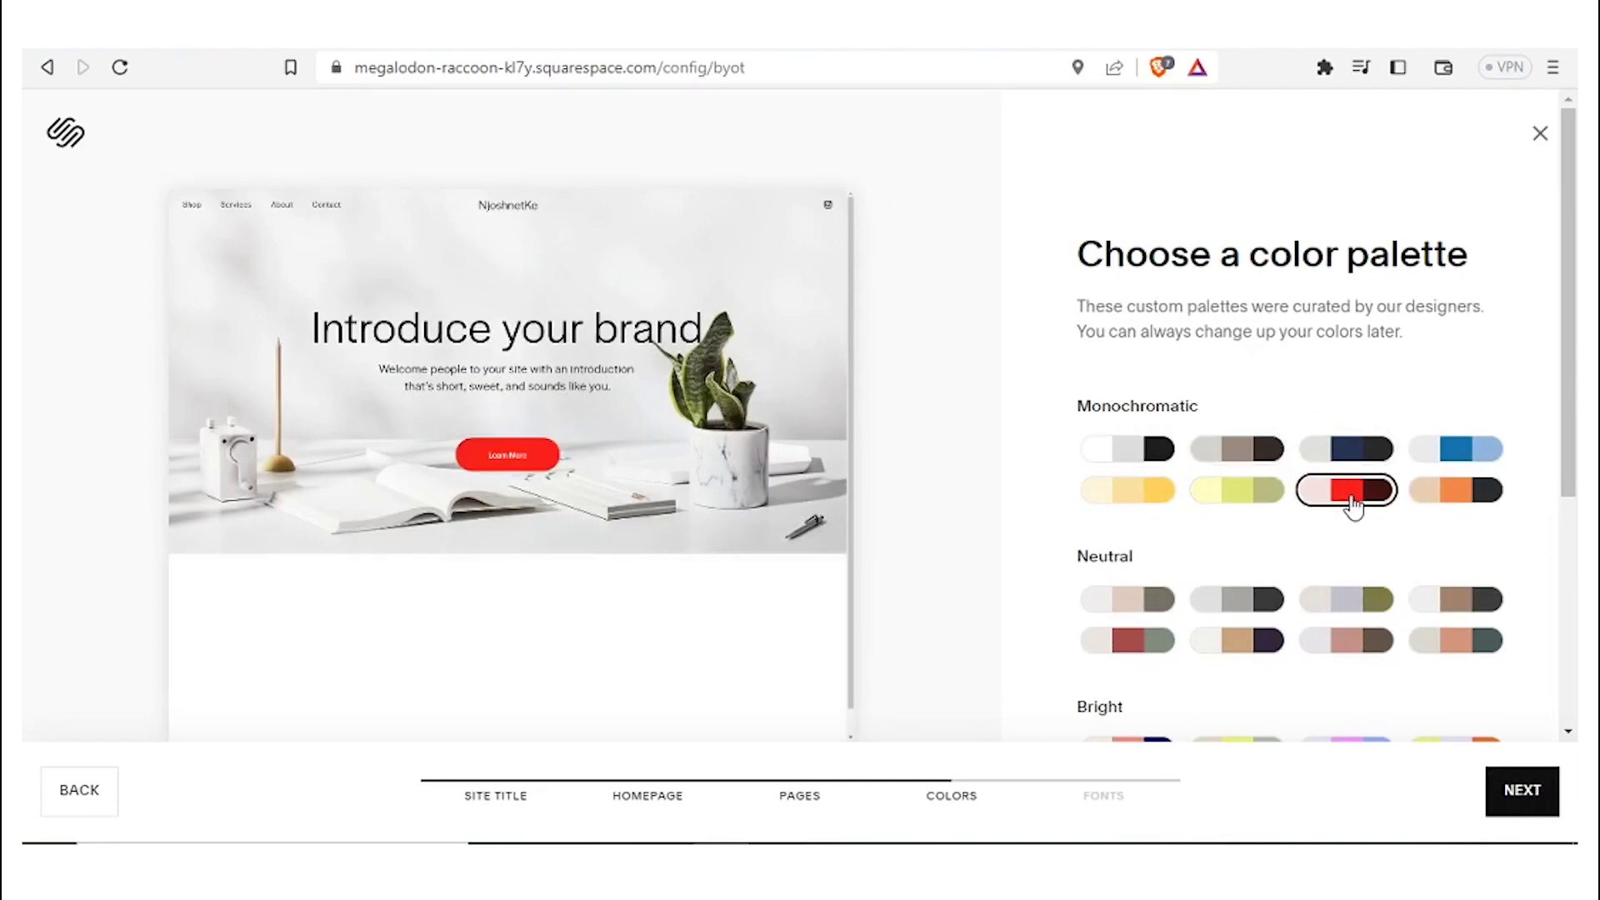
- Keep the red monochromatic palette over yellow-green, pick the Work Sans fonts, and finish setup
left_click(1264, 494)
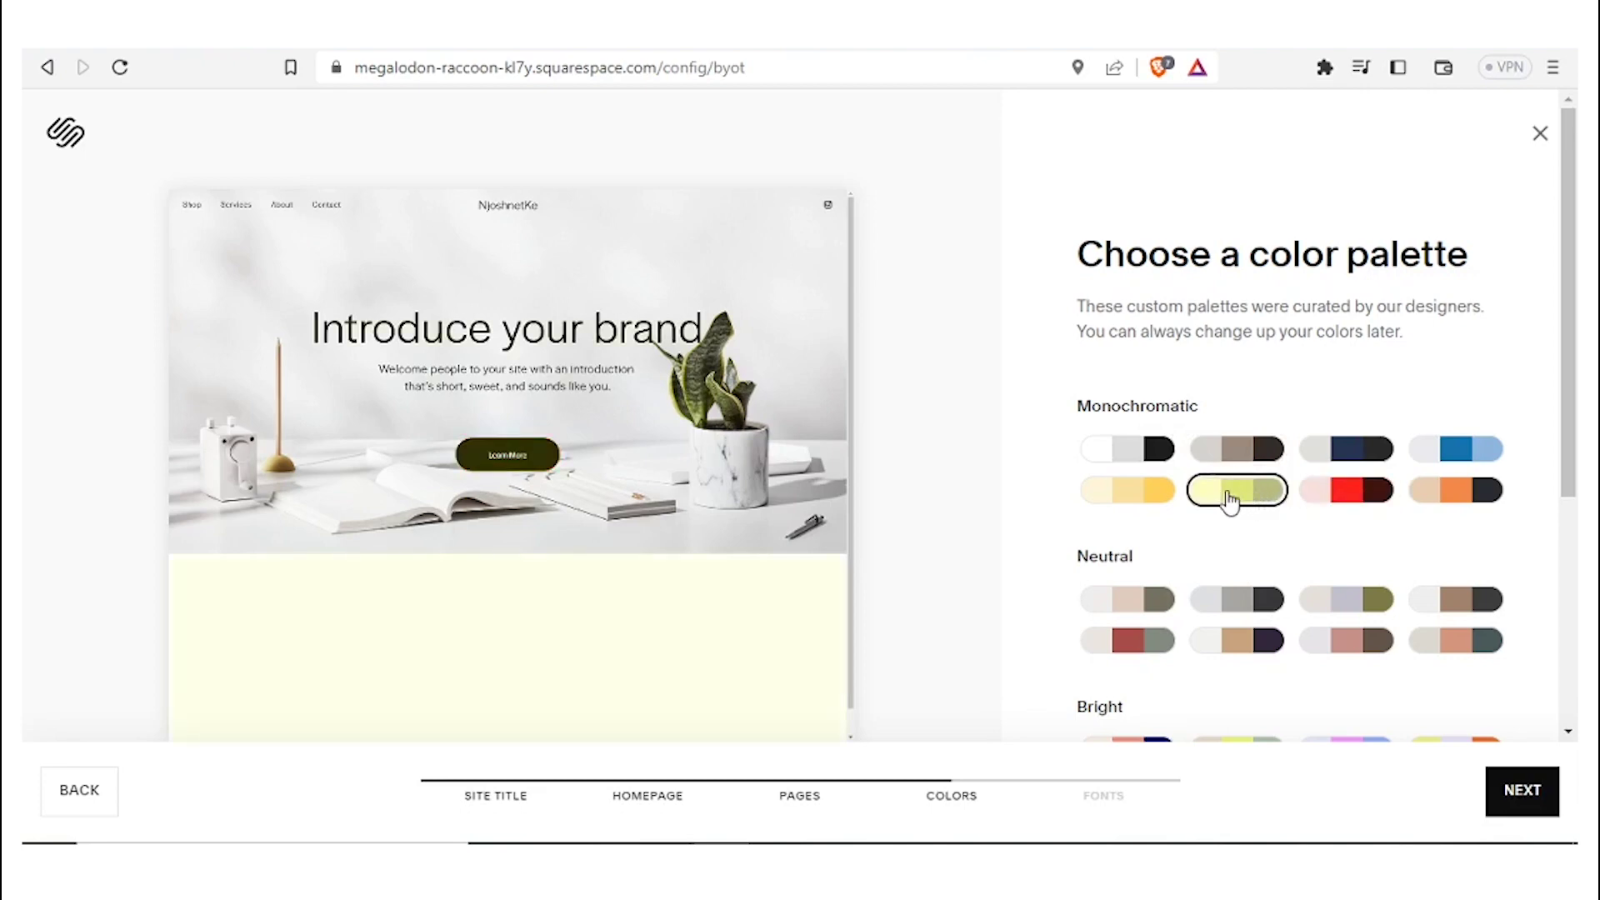
left_click(1354, 494)
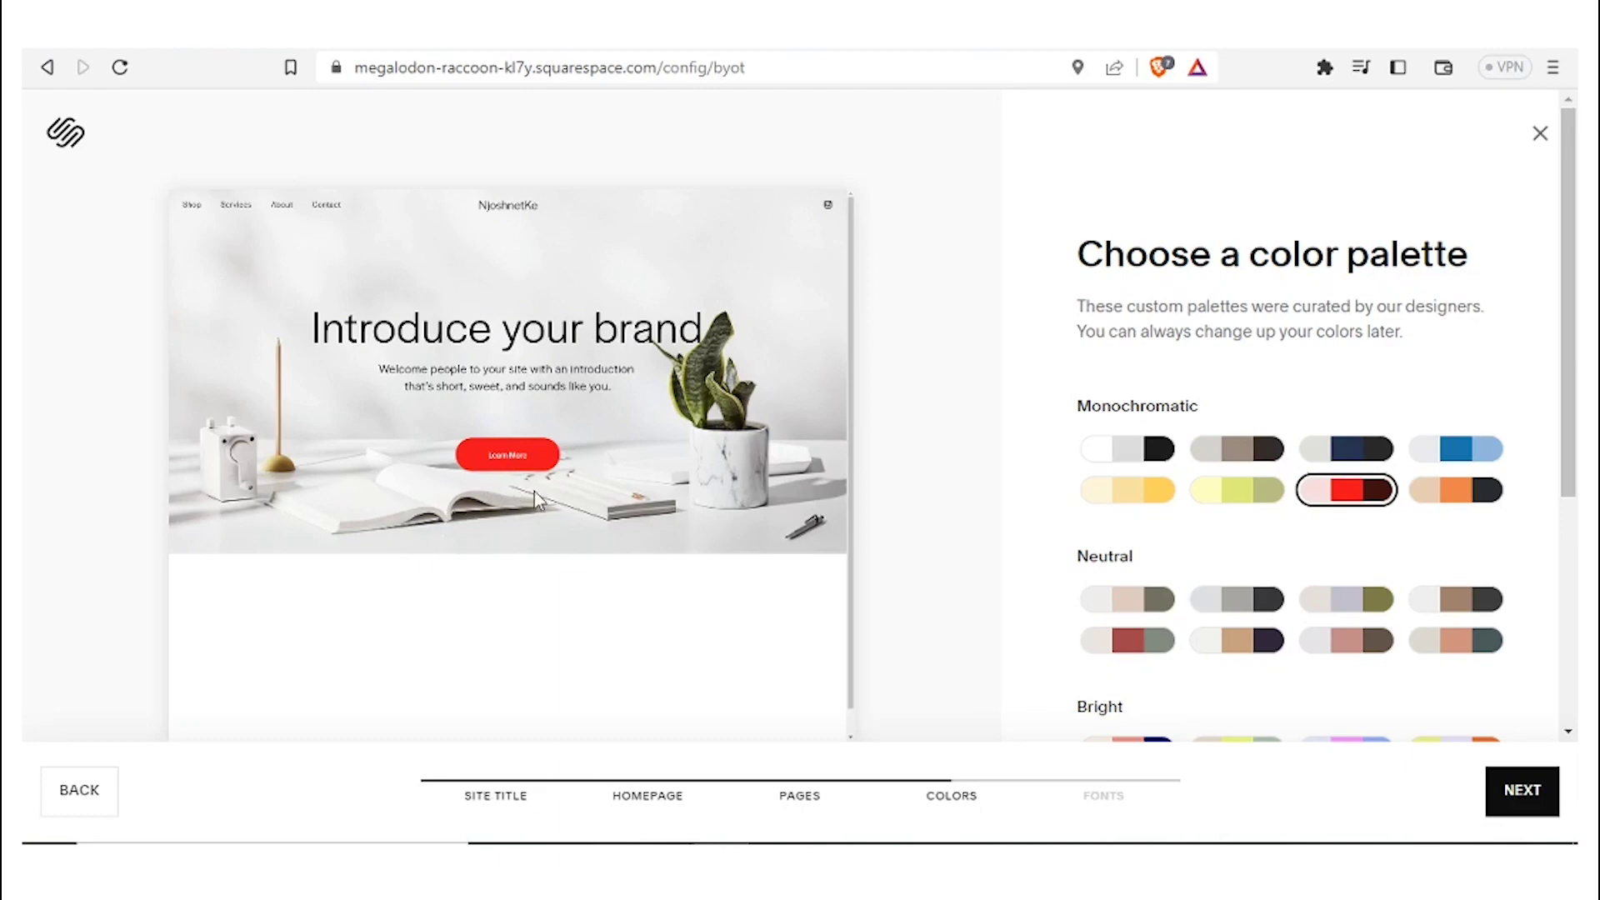
left_click(1505, 819)
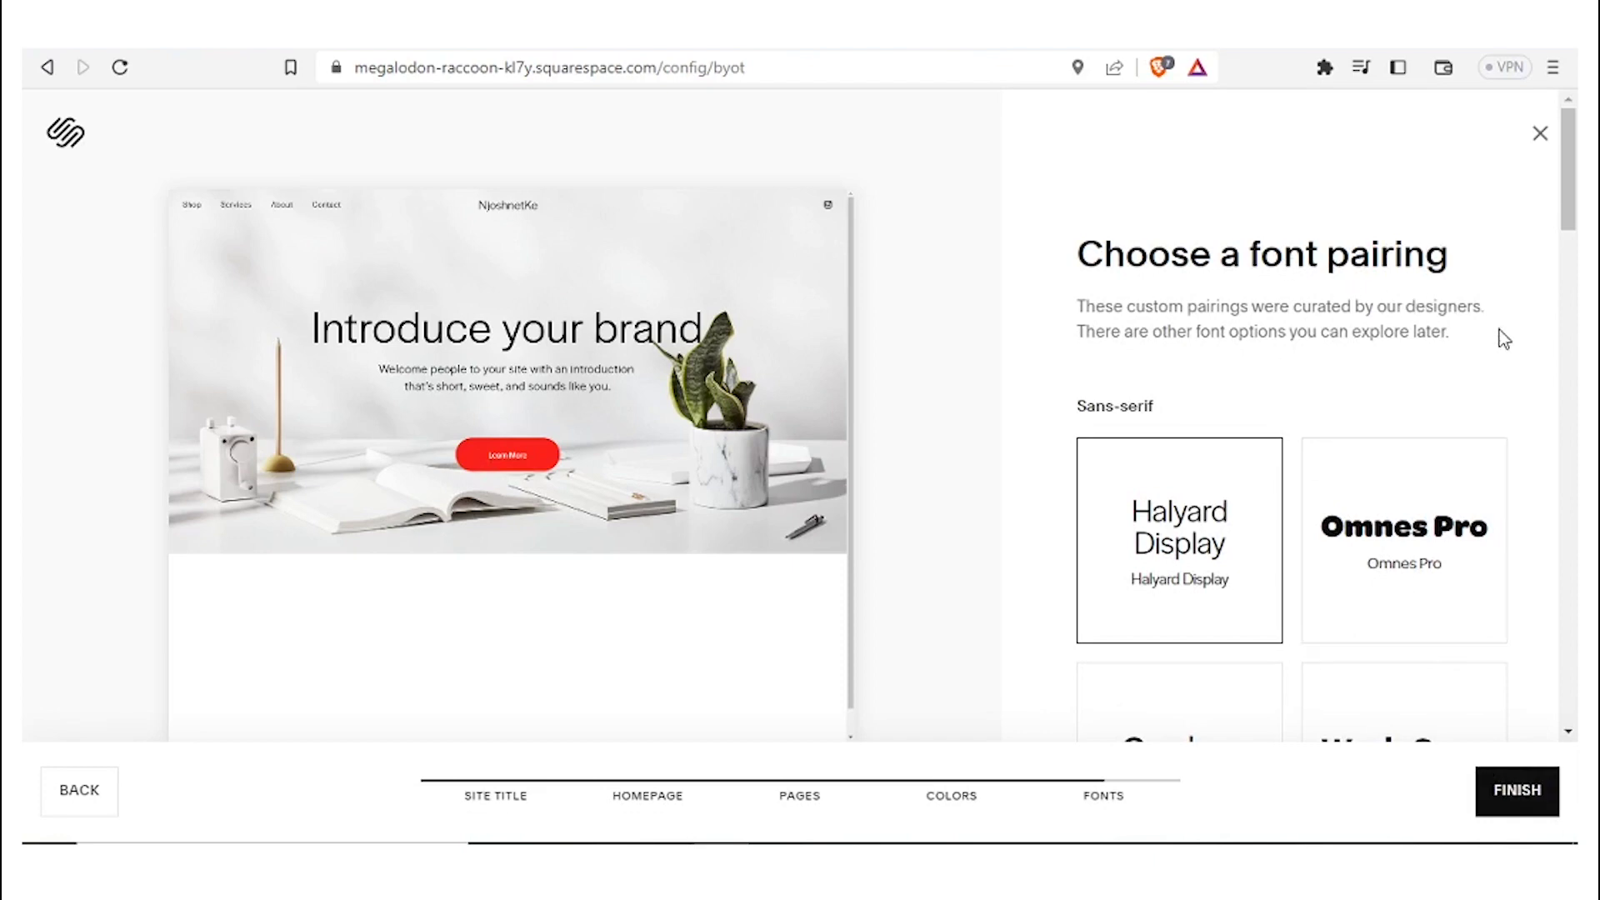
left_click_drag(1570, 206, 1570, 283)
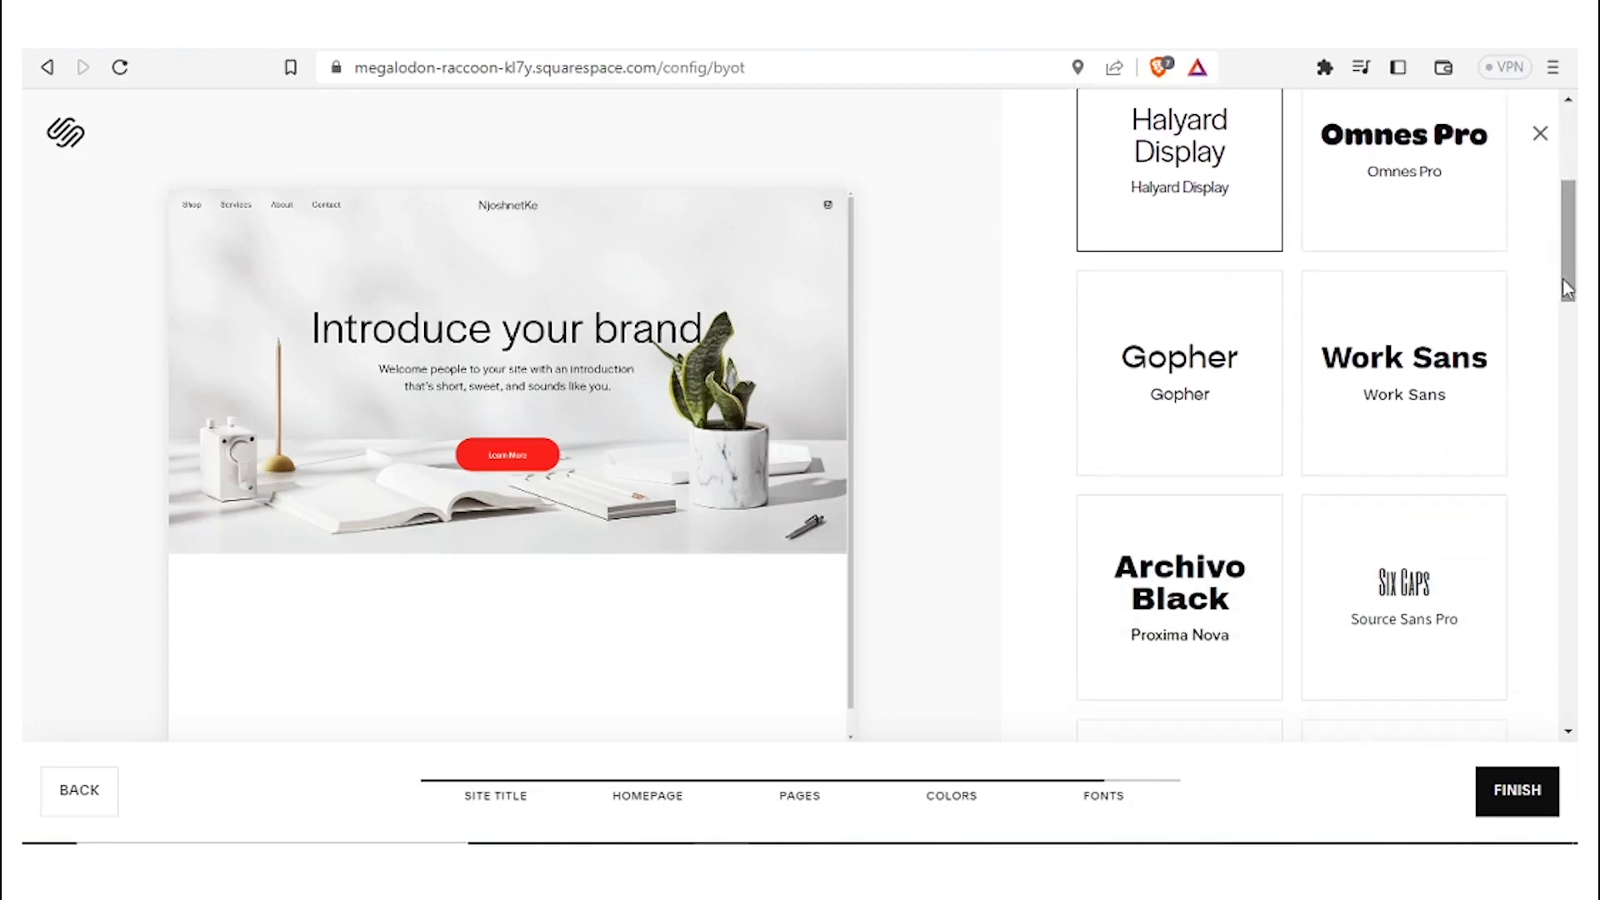
left_click(1441, 370)
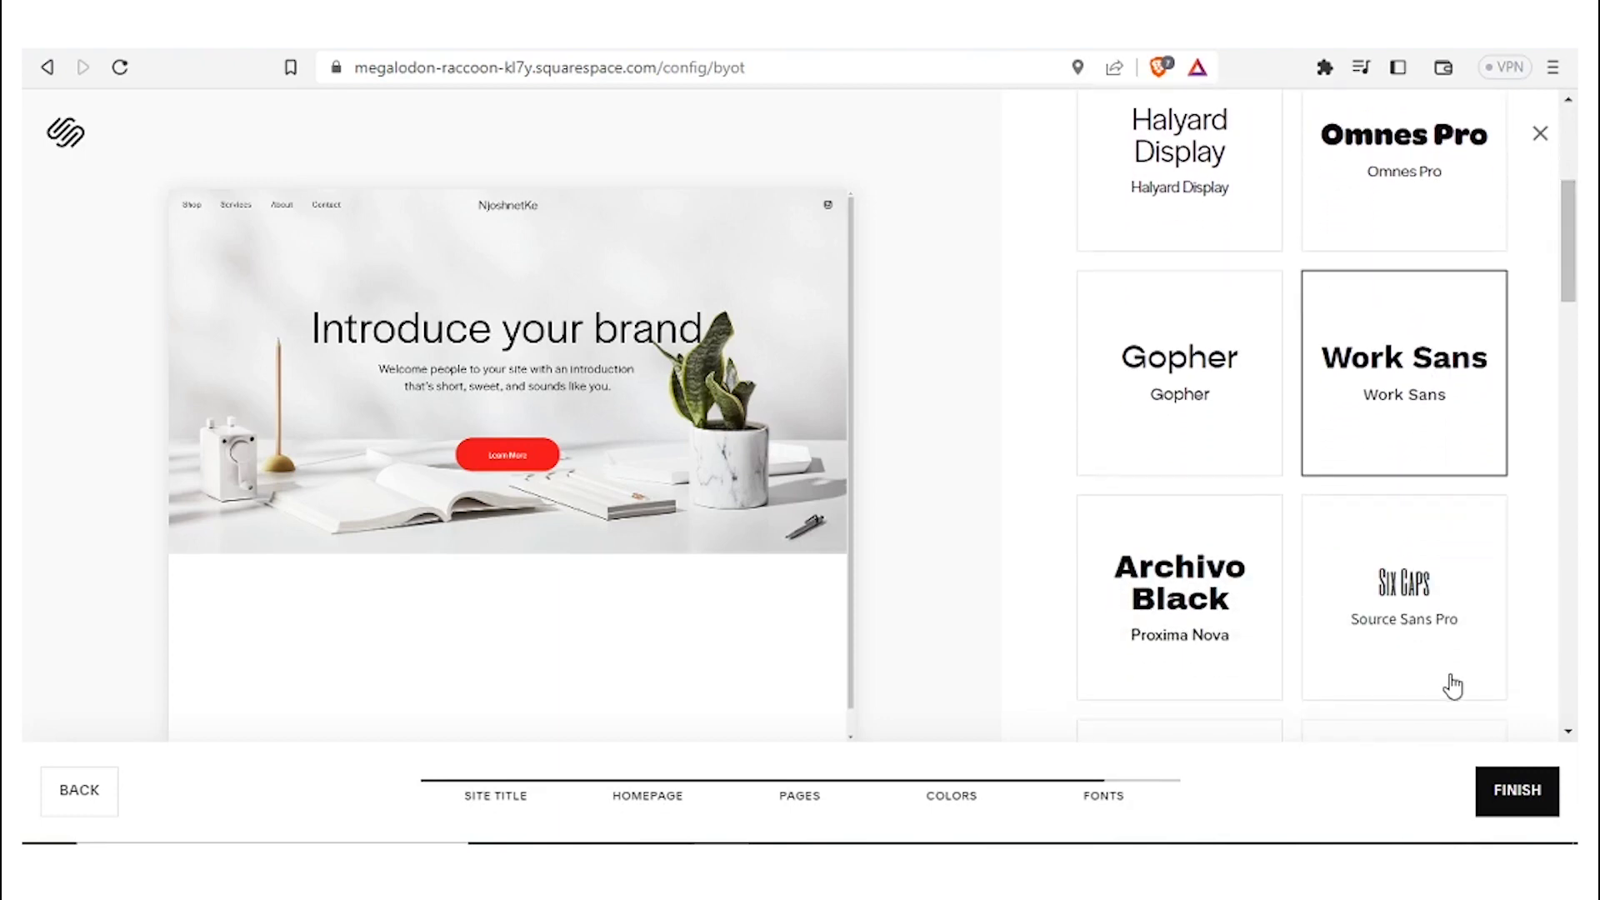
left_click(1512, 796)
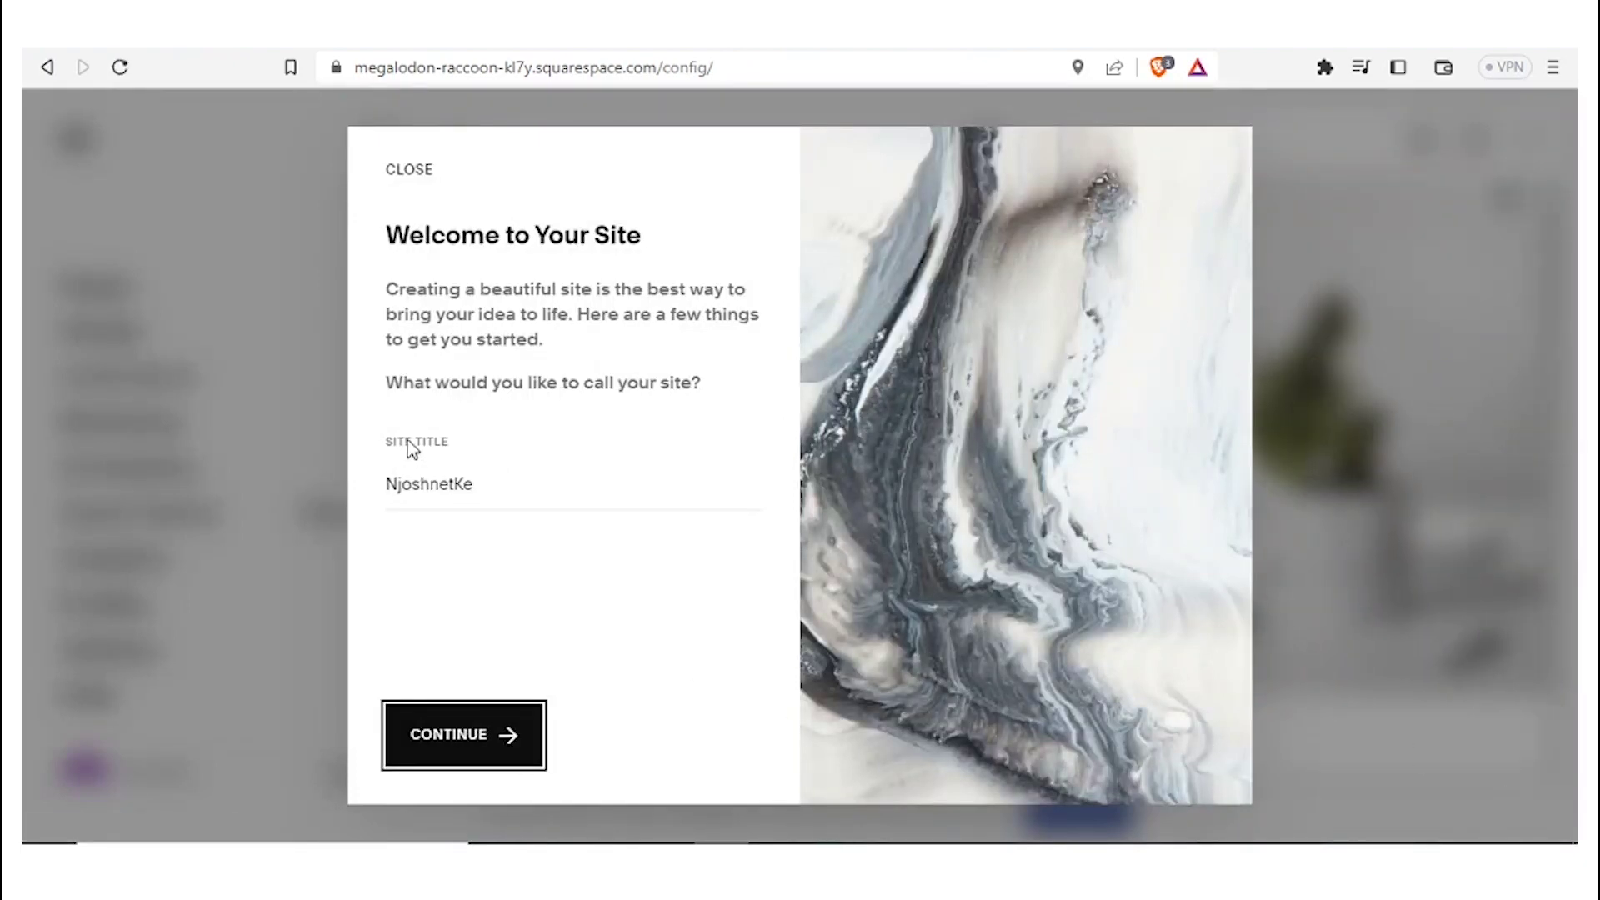
- Confirm the NjoshnetKe site title and step through the three welcome tips
left_click(458, 482)
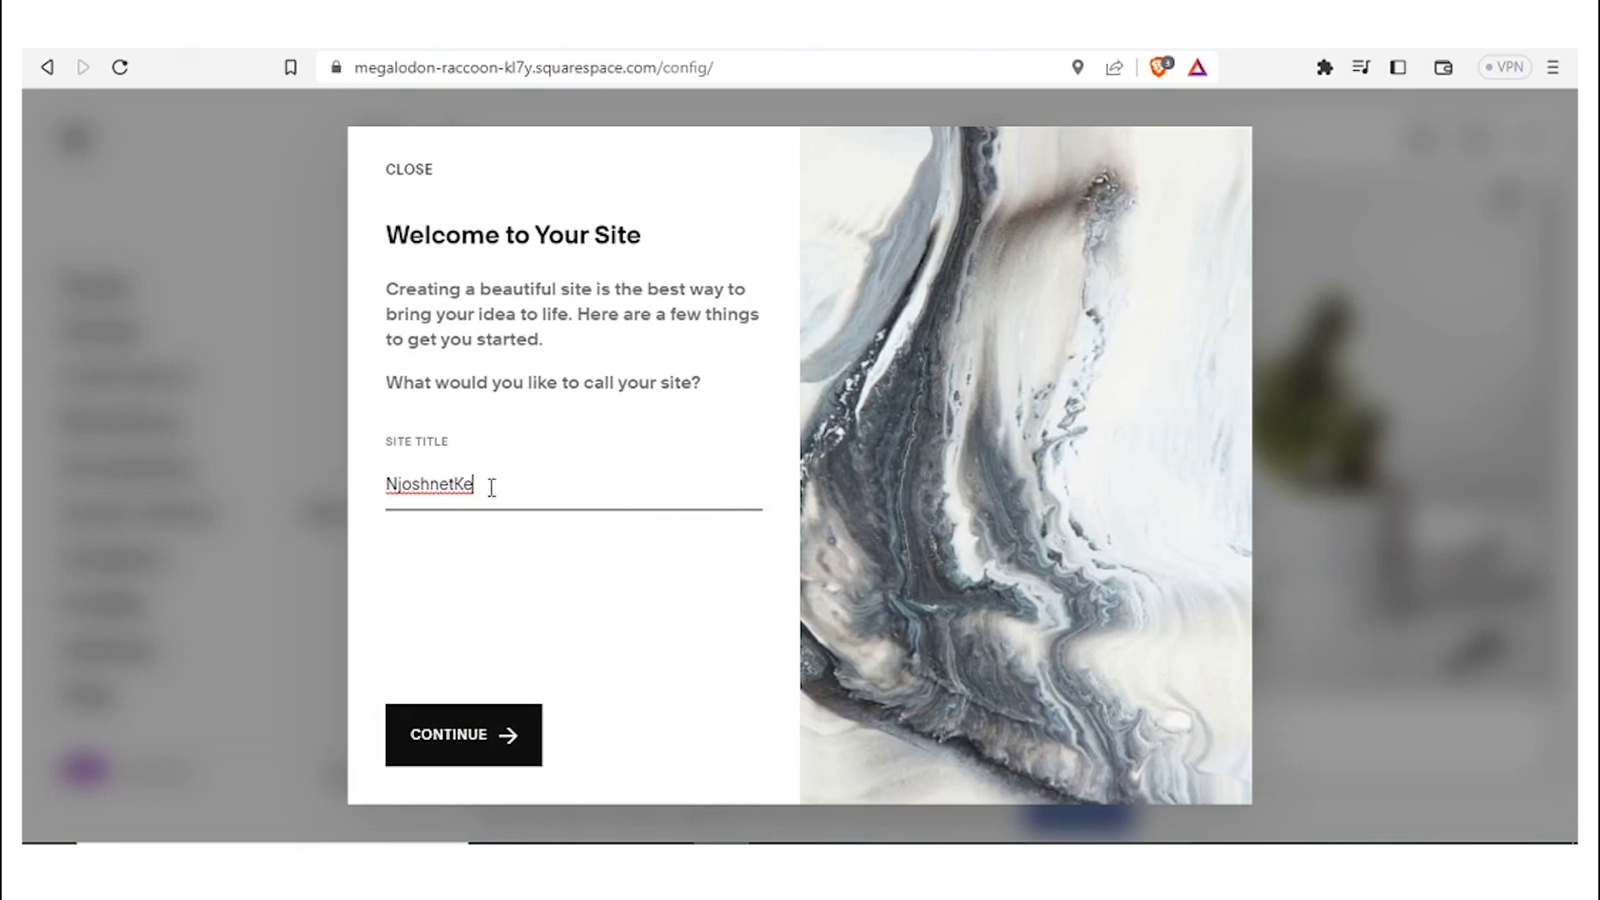
left_click(433, 750)
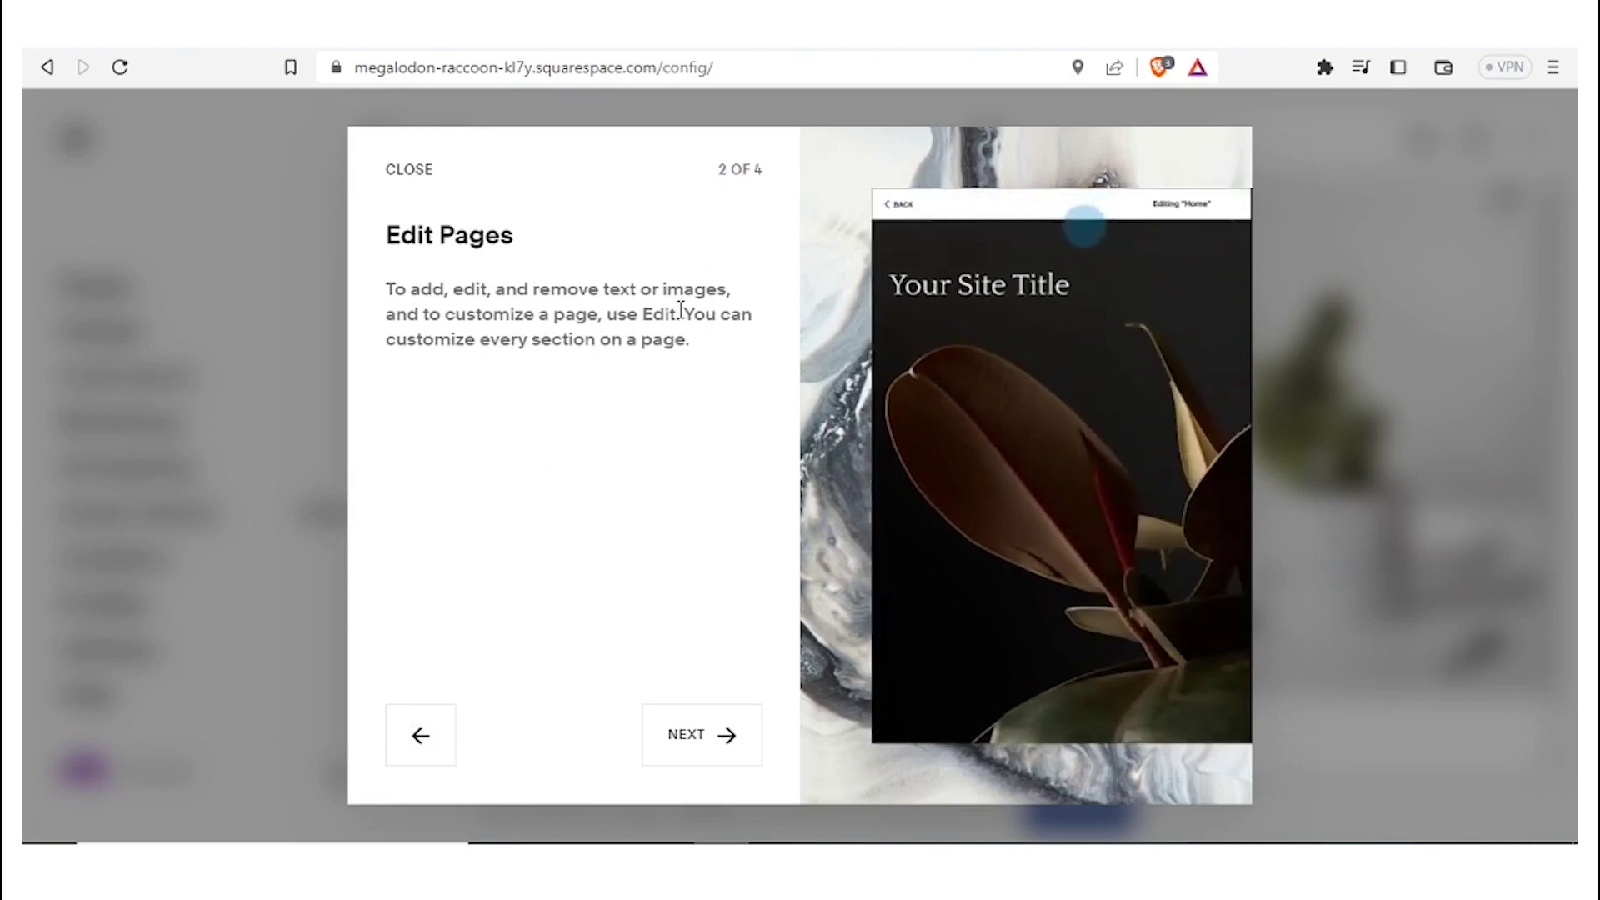
left_click(720, 752)
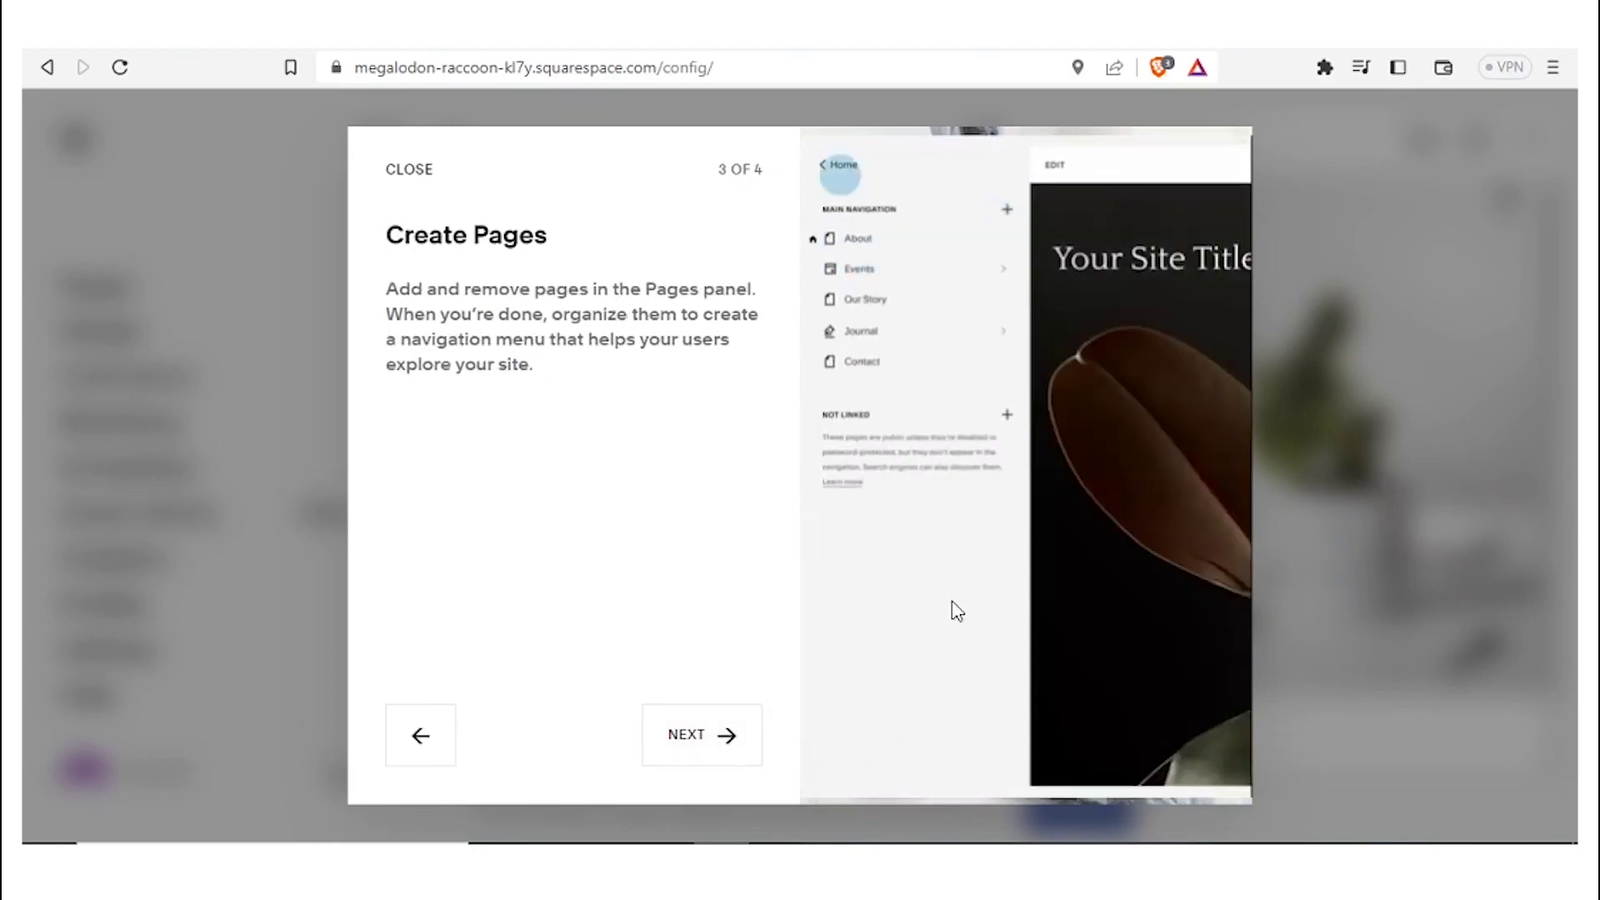
left_click(714, 736)
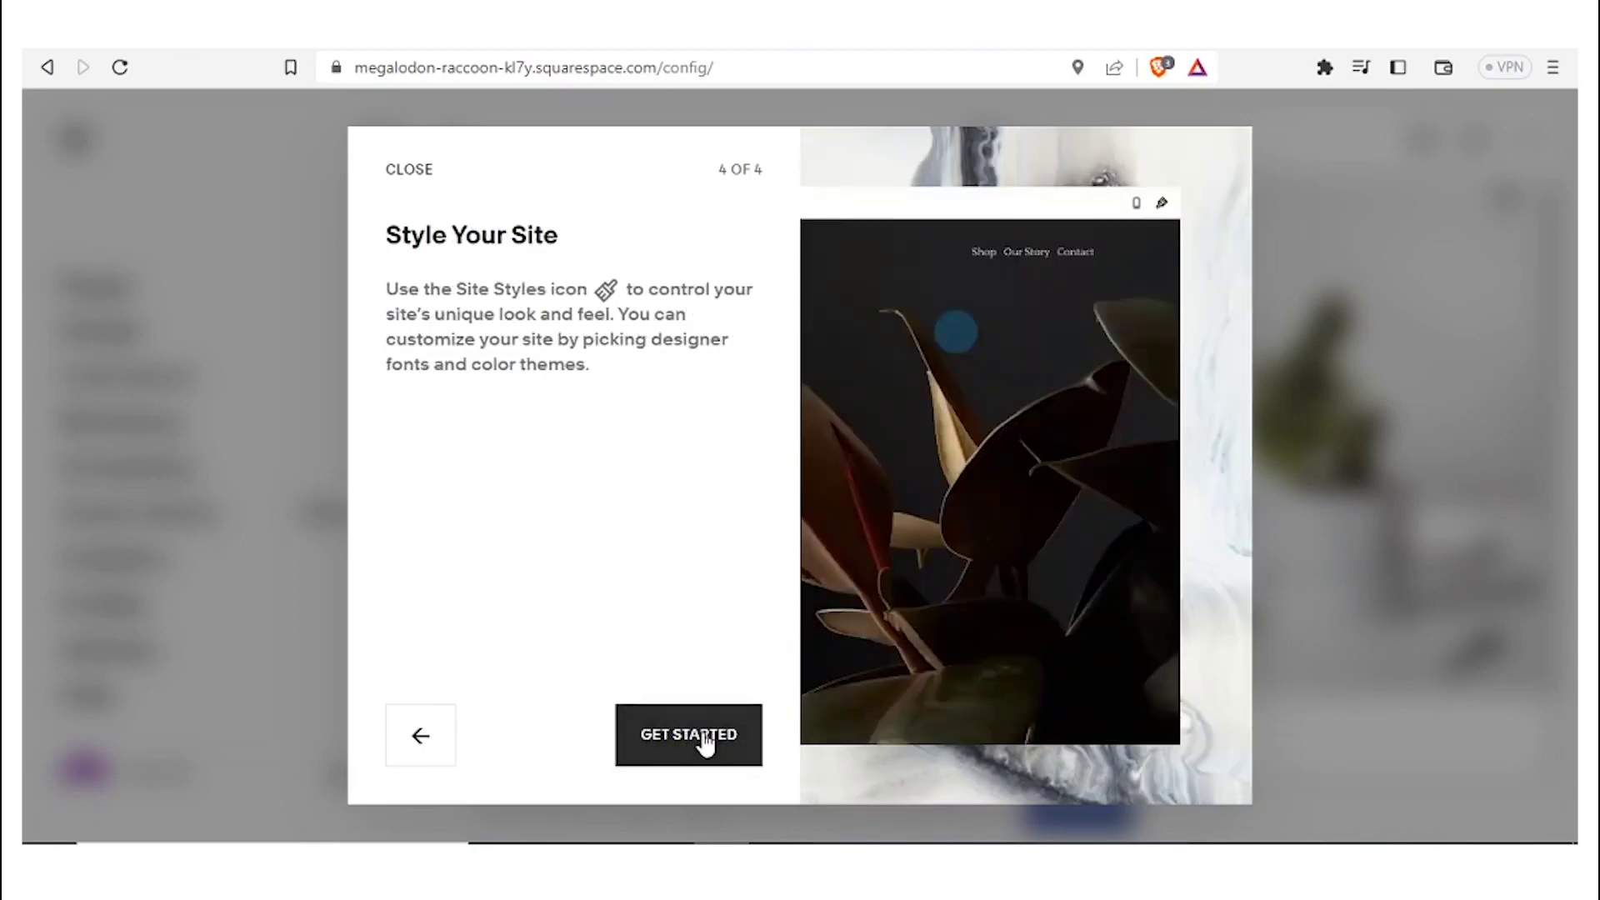
left_click(715, 735)
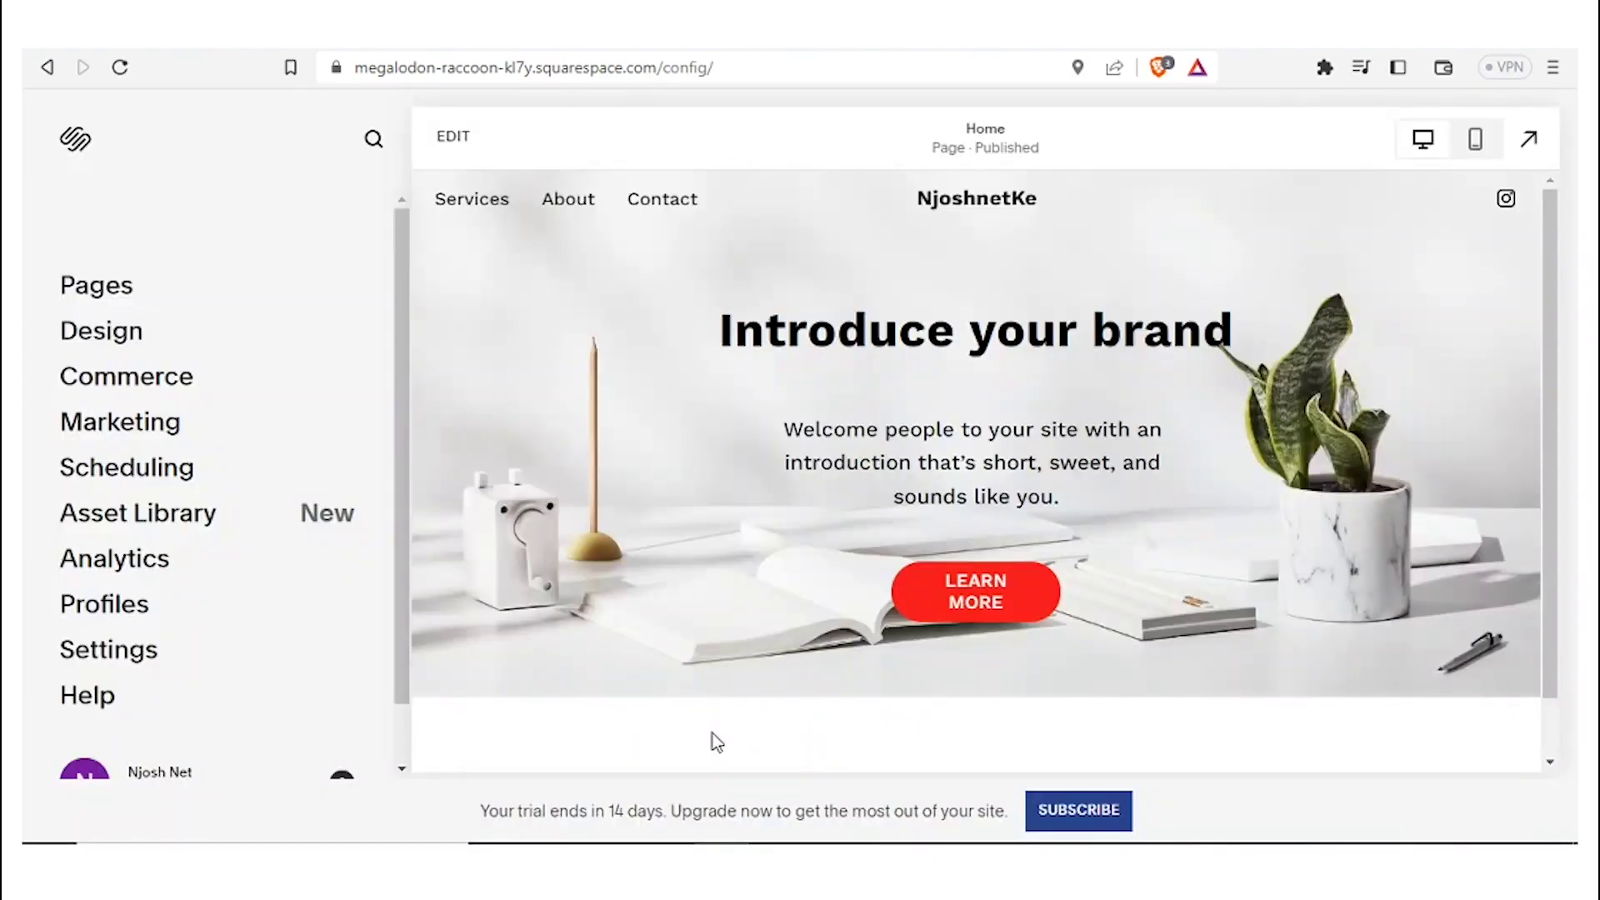
scroll(894, 681, "down", 1)
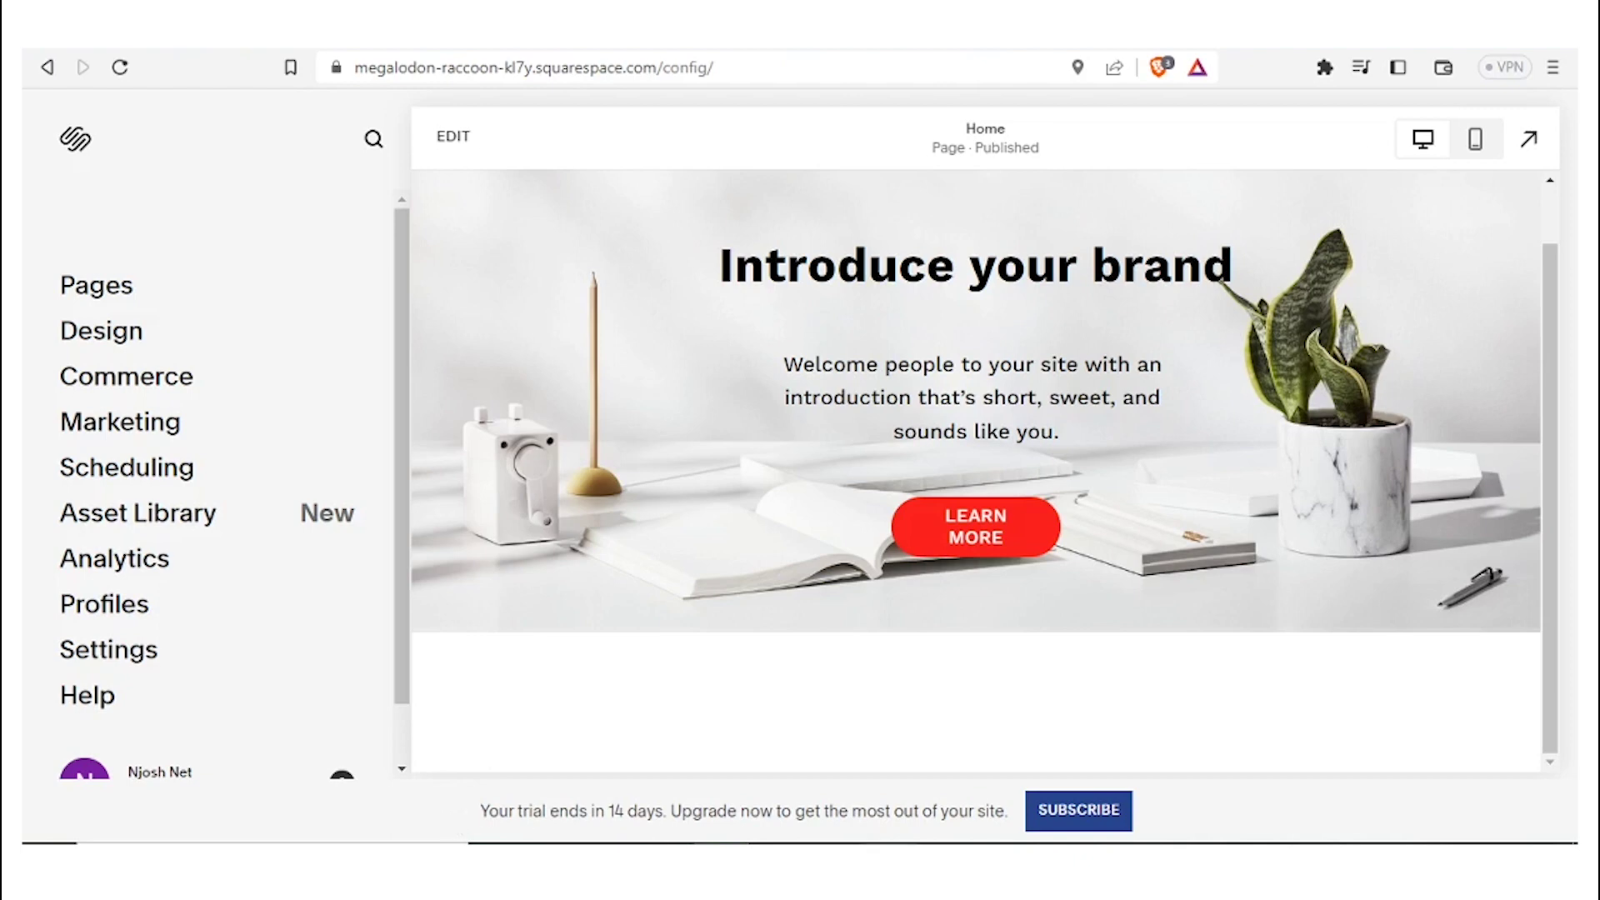
mouse_move(980, 834)
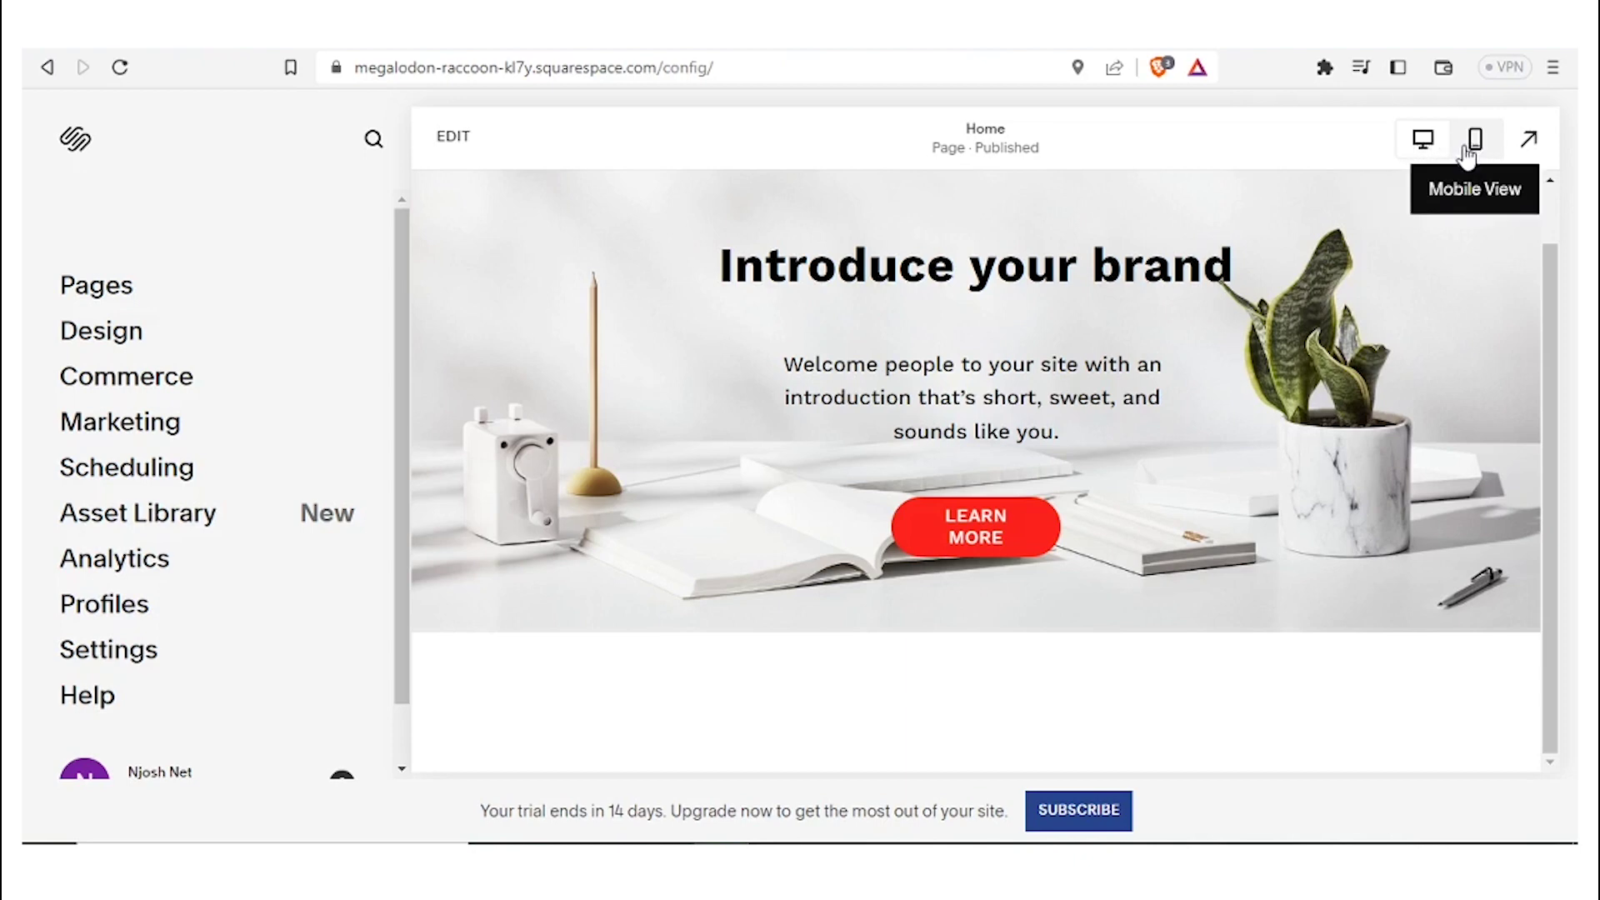
left_click(480, 136)
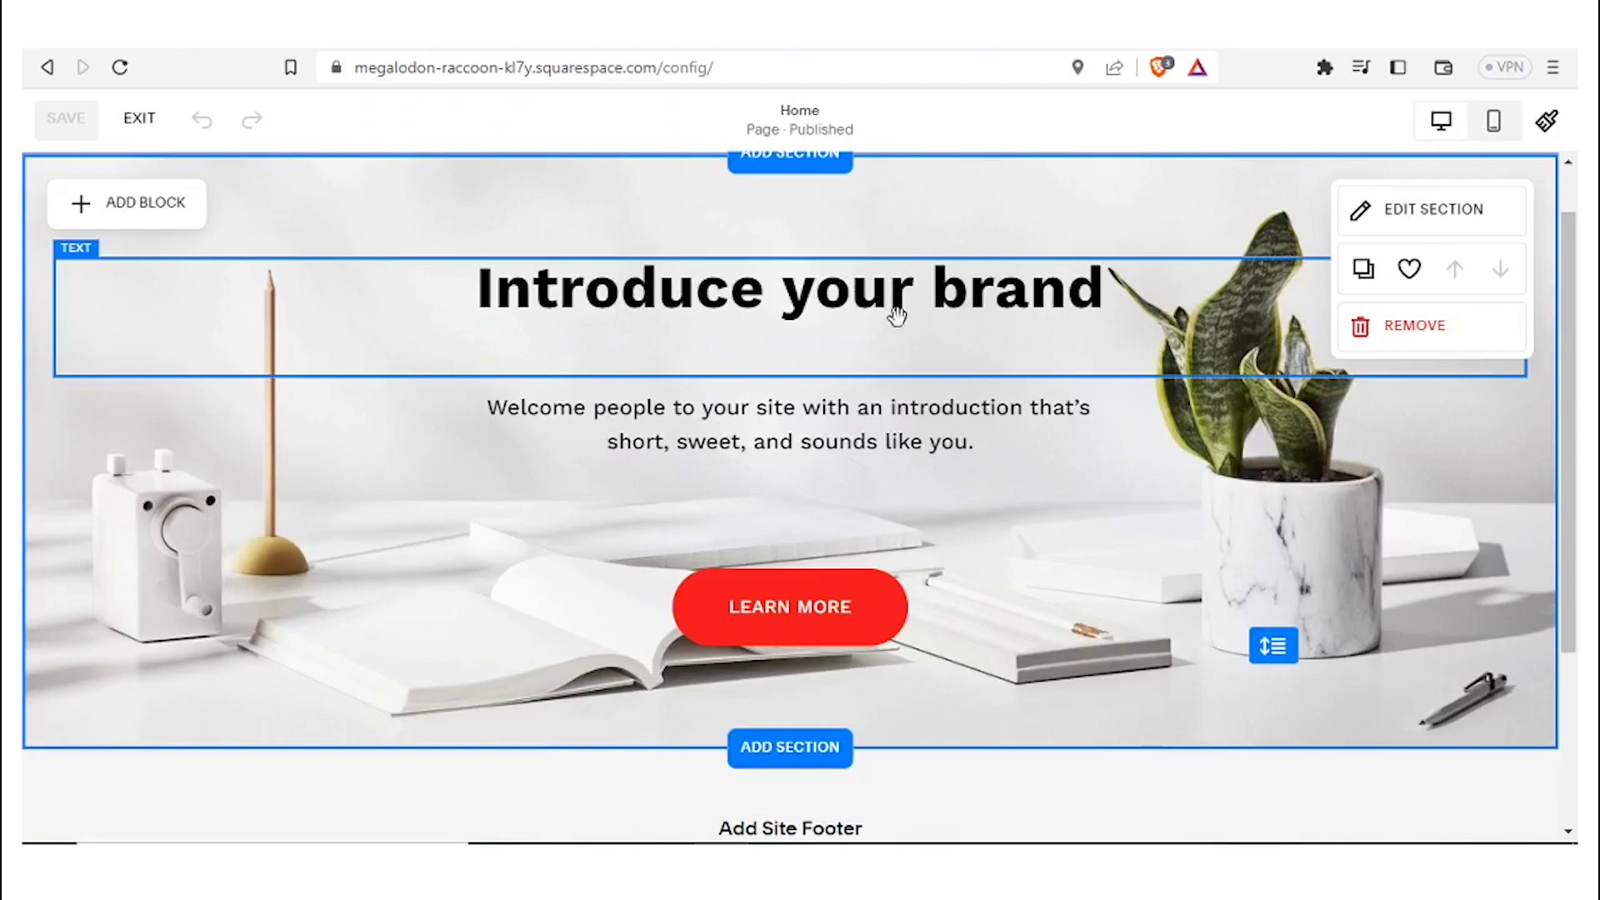
- Open the 'Introduce your brand' heading block and select all its text
left_click(899, 336)
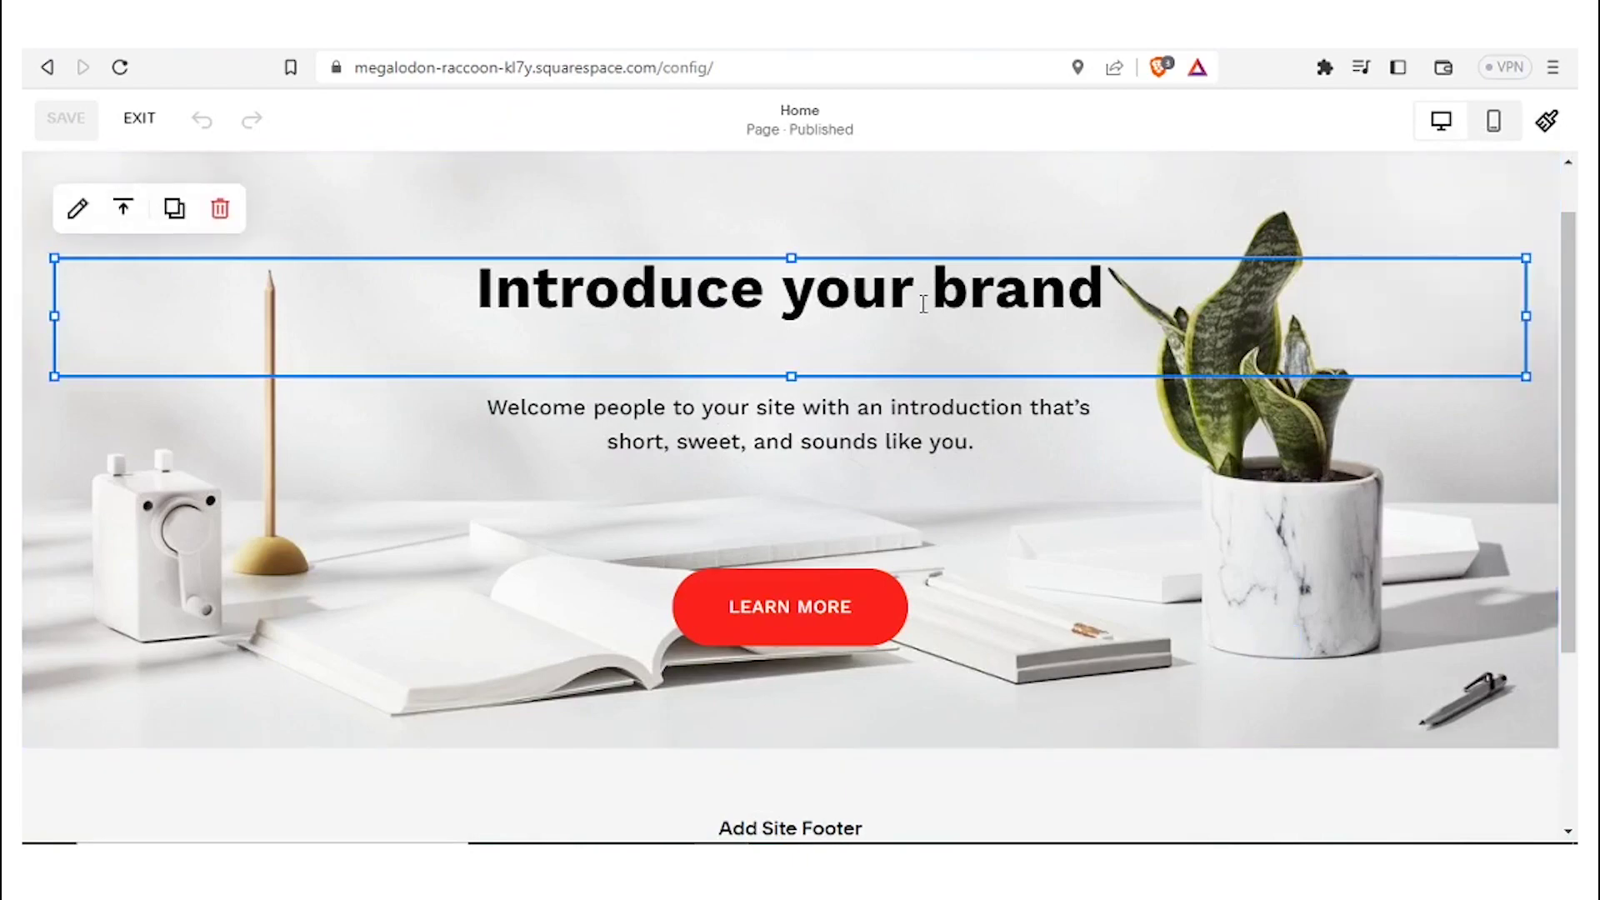
left_click(924, 304)
key("Escape")
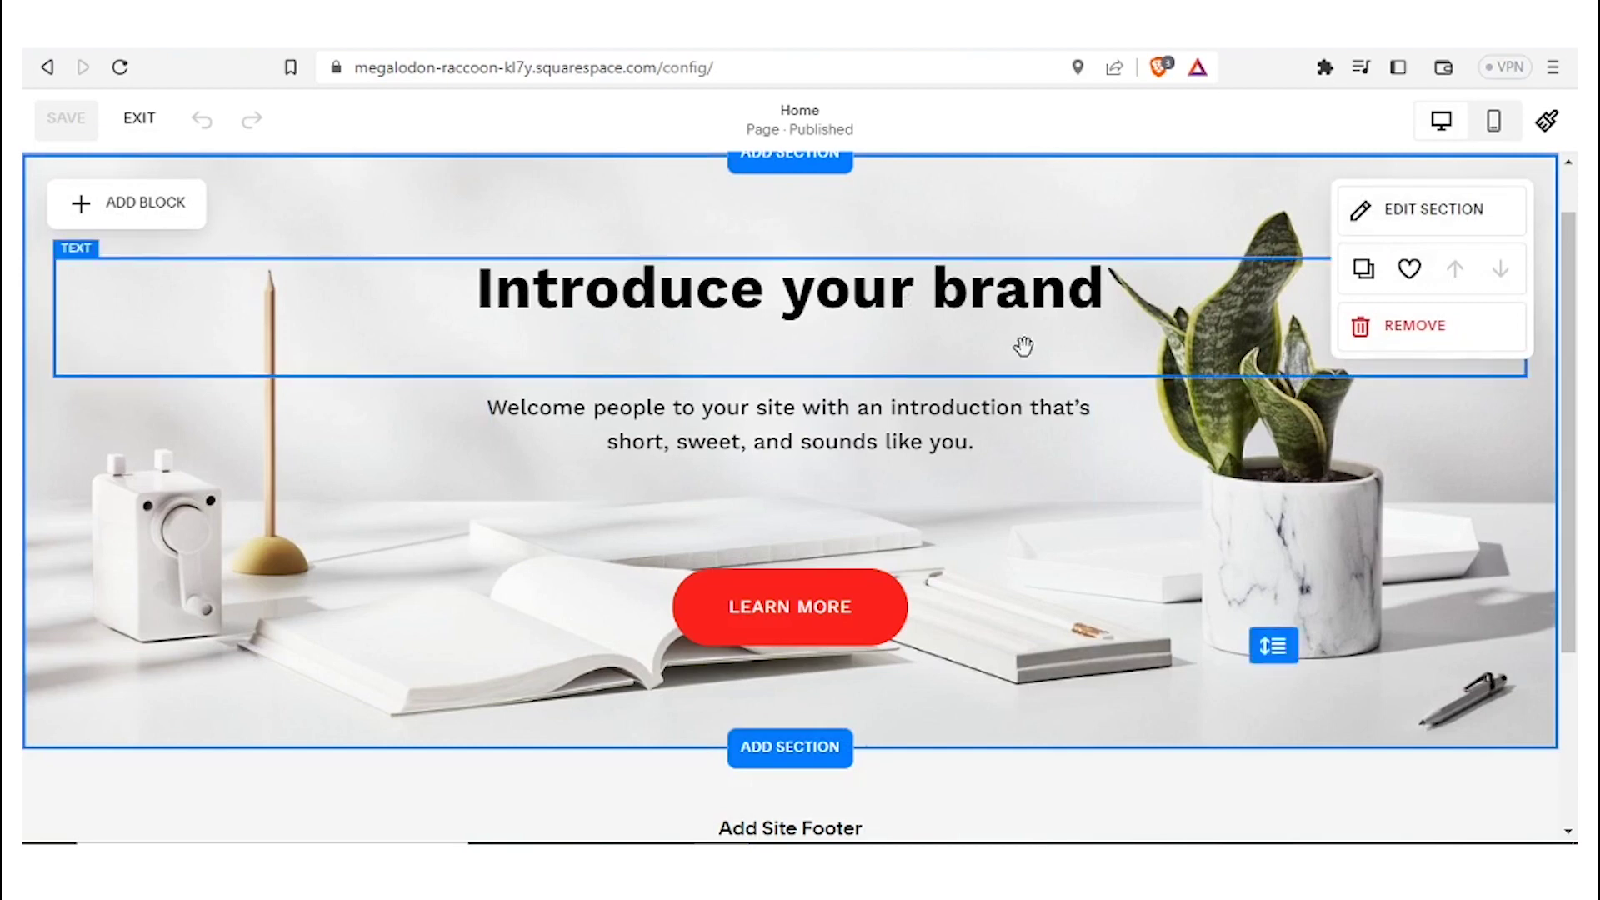
left_click(1414, 219)
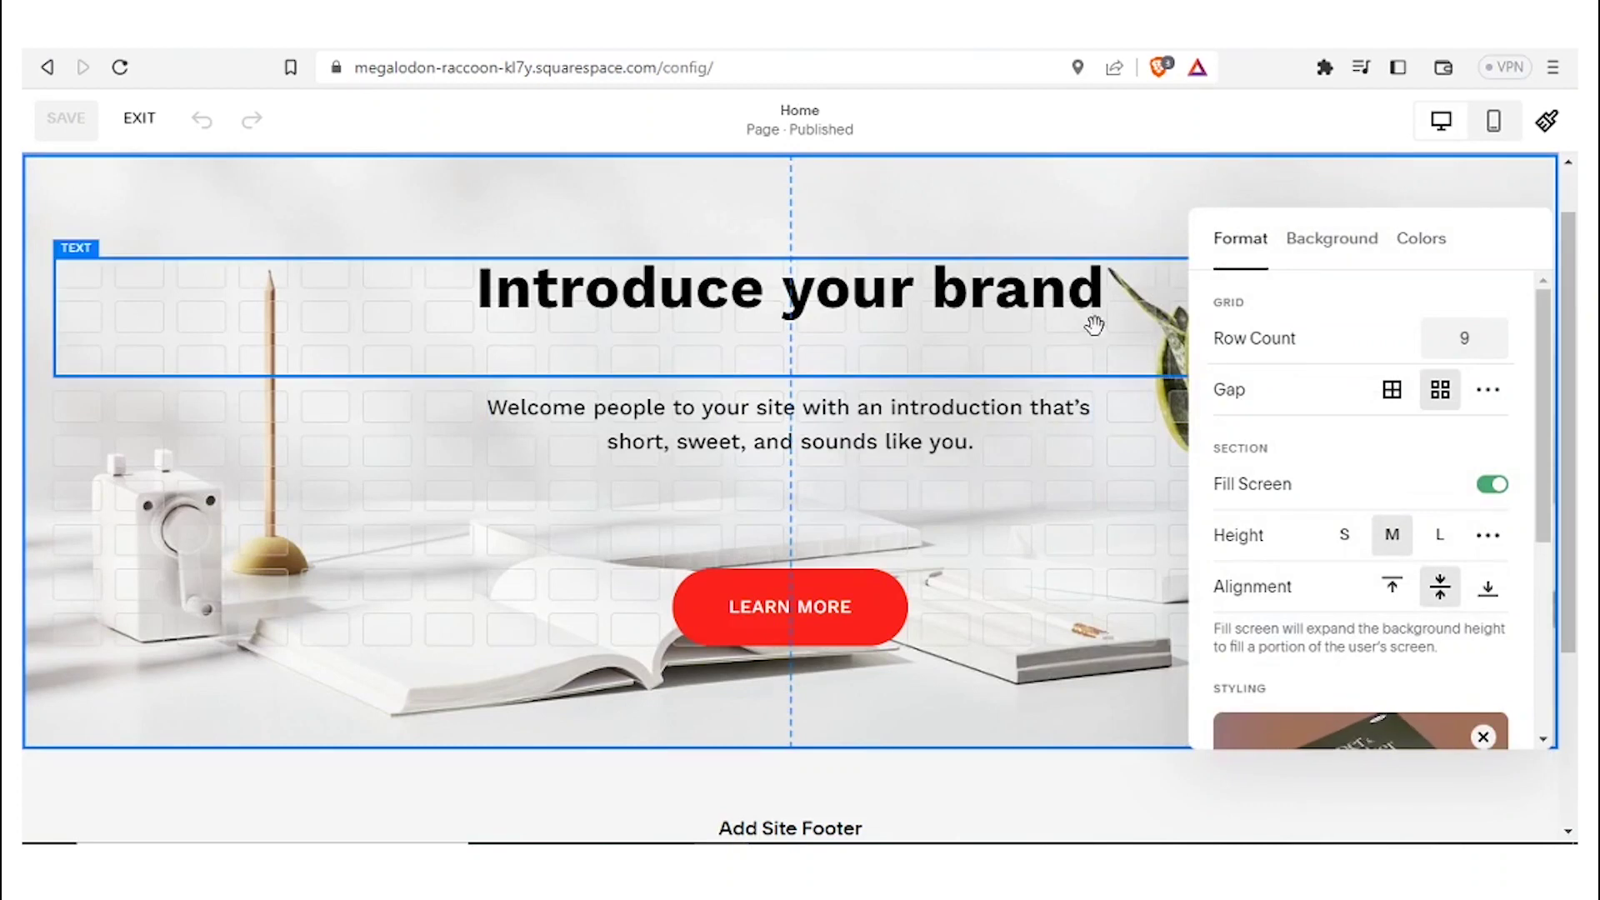
left_click(1068, 292)
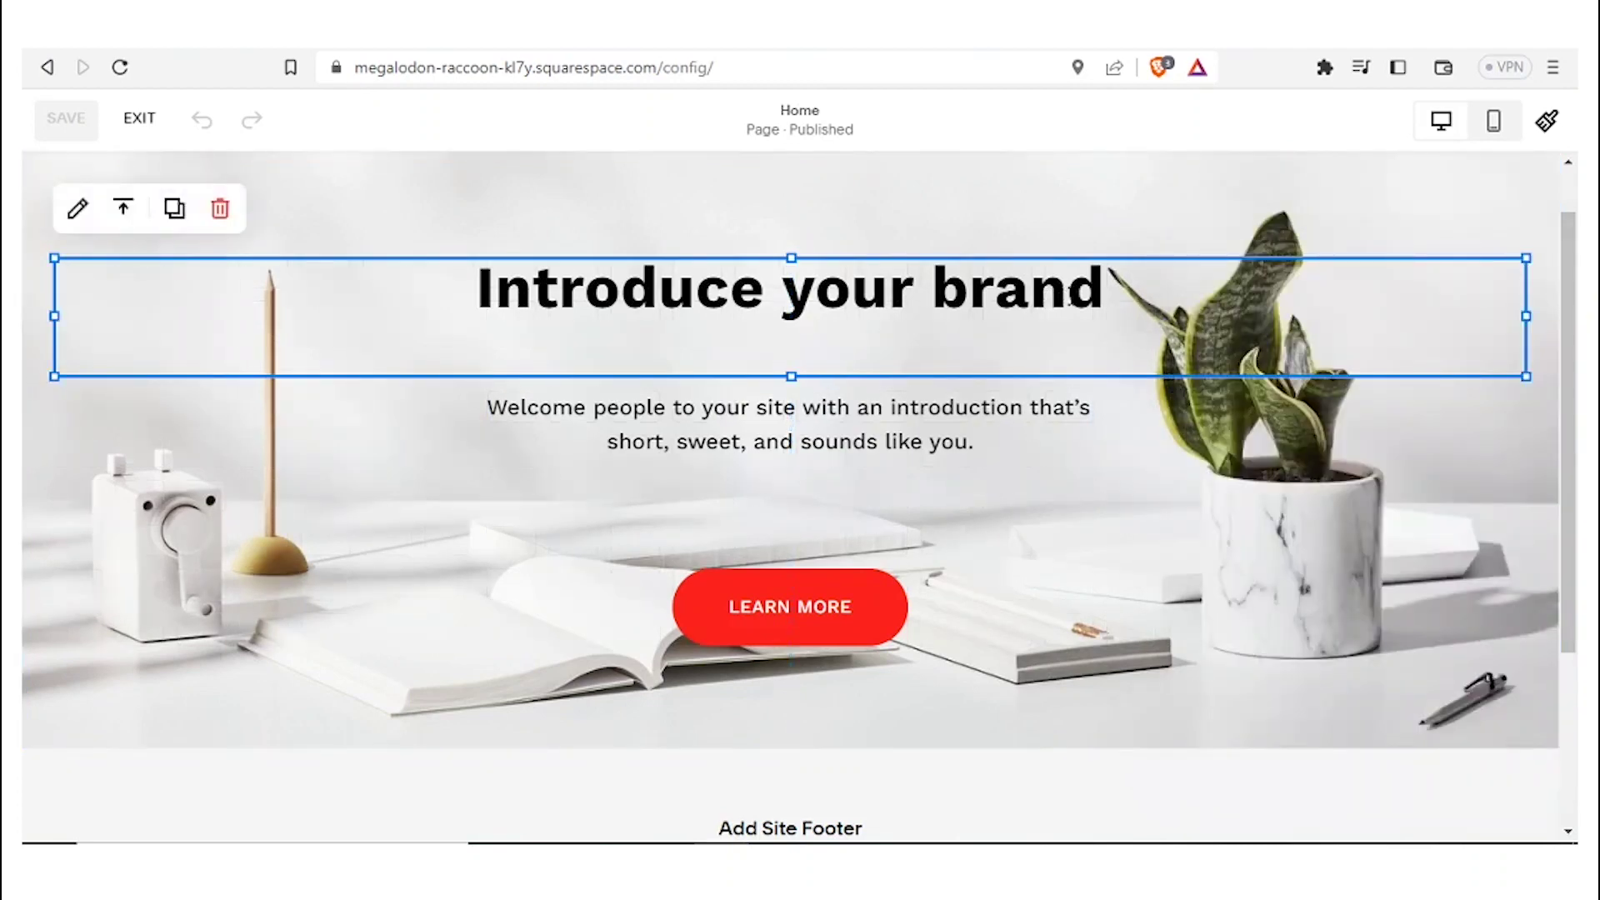
triple_click(480, 288)
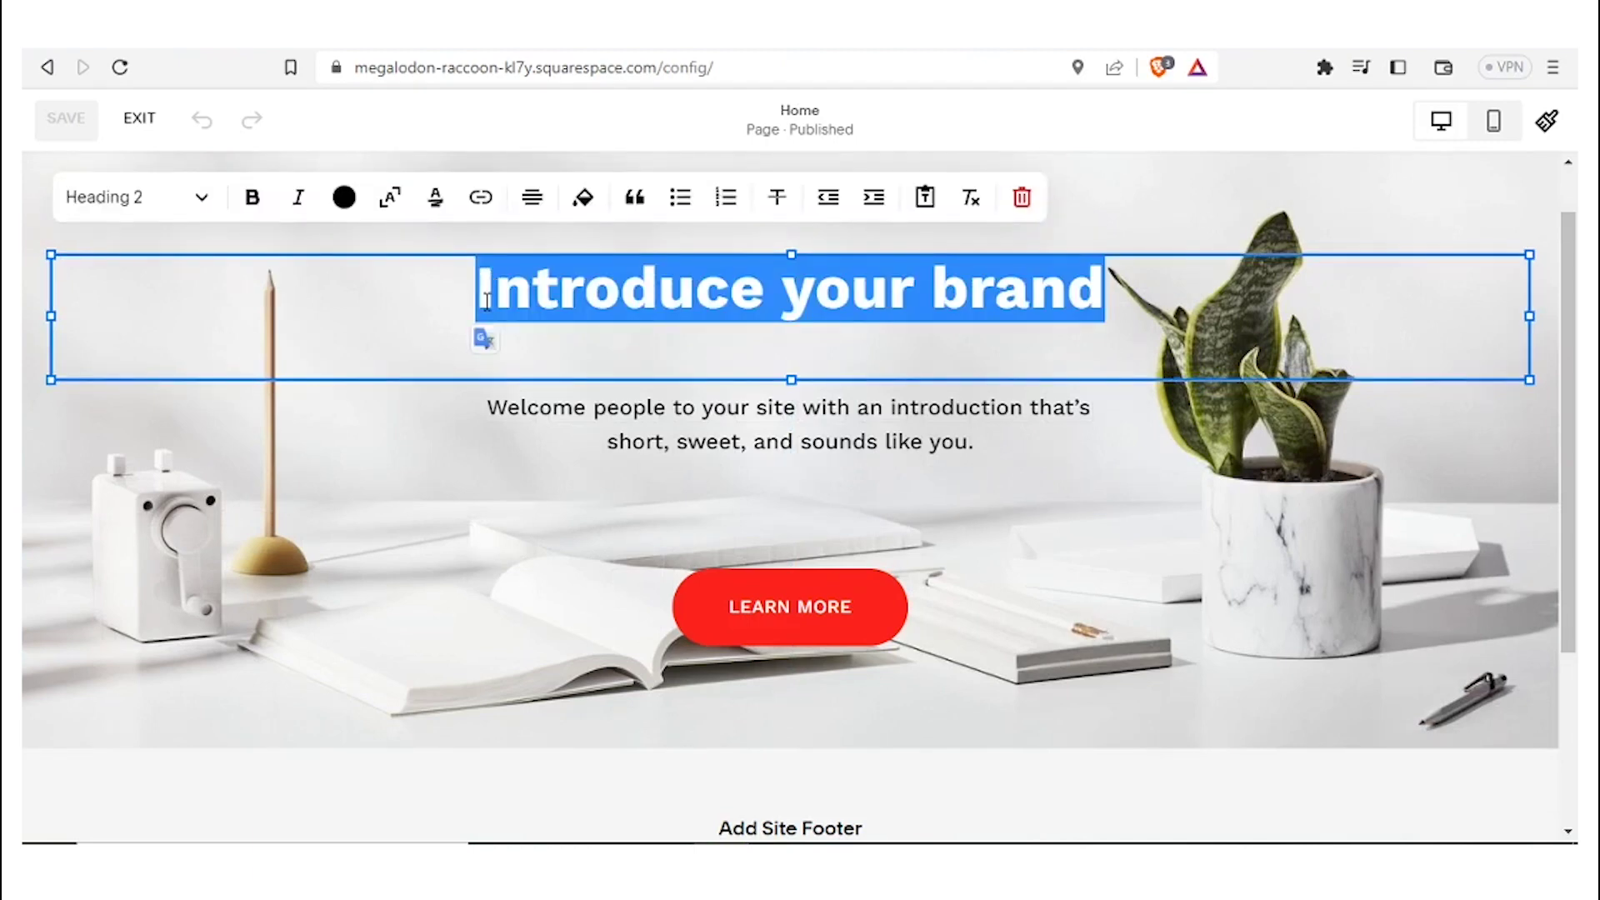
- Retype the hero heading as 'NjoshNet Production'
type("Njoshn")
key("BackSpace")
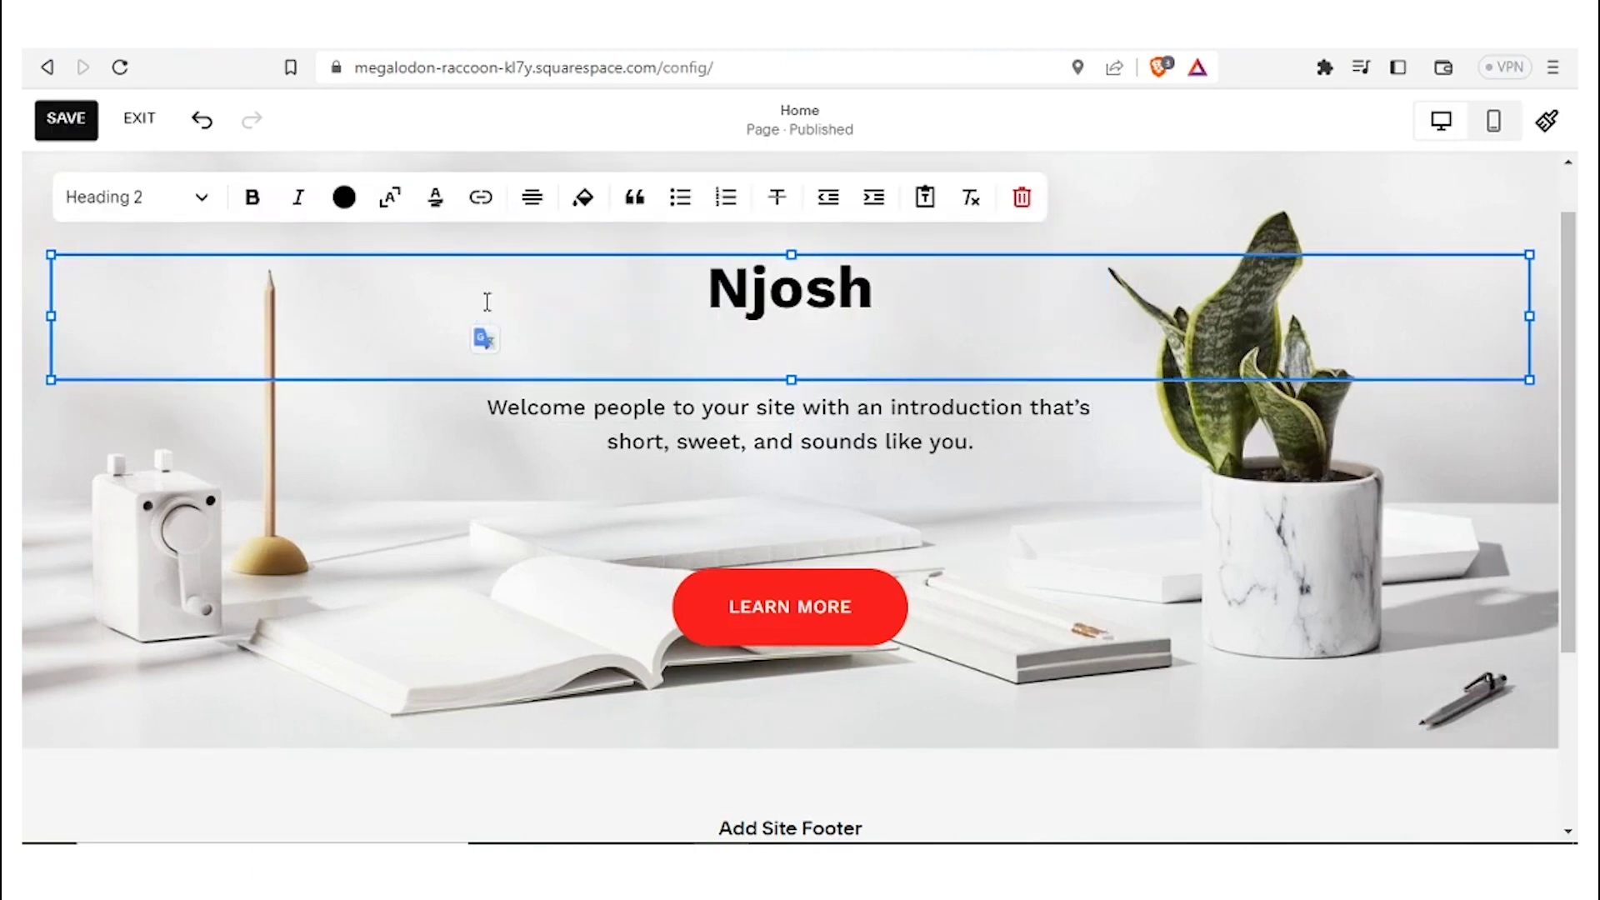
type("Net")
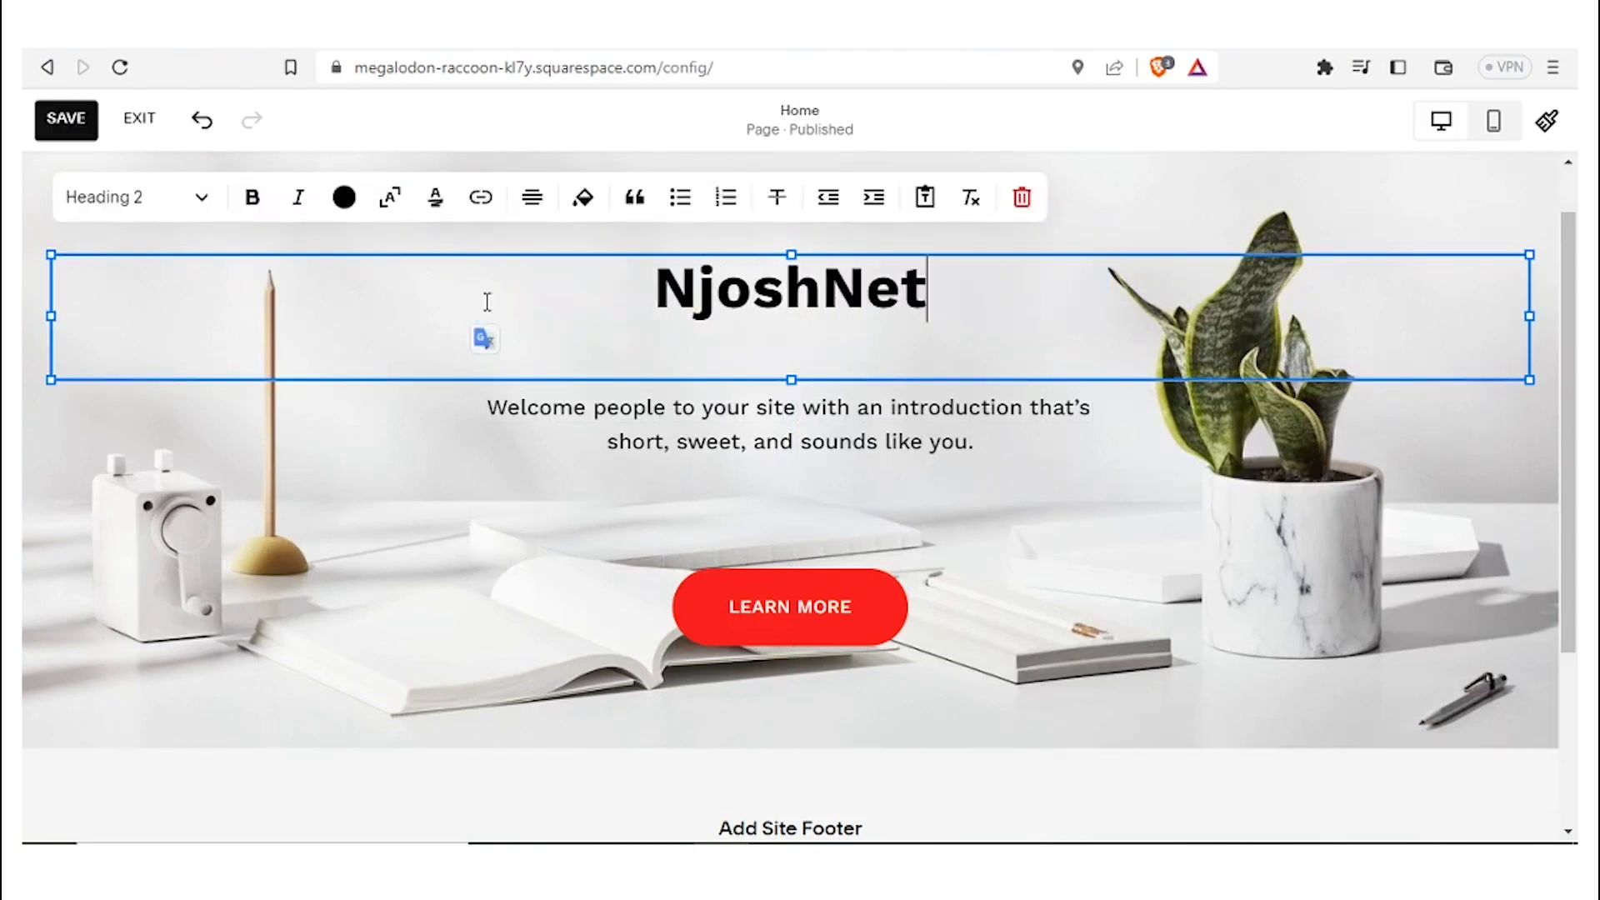
type(" Produc")
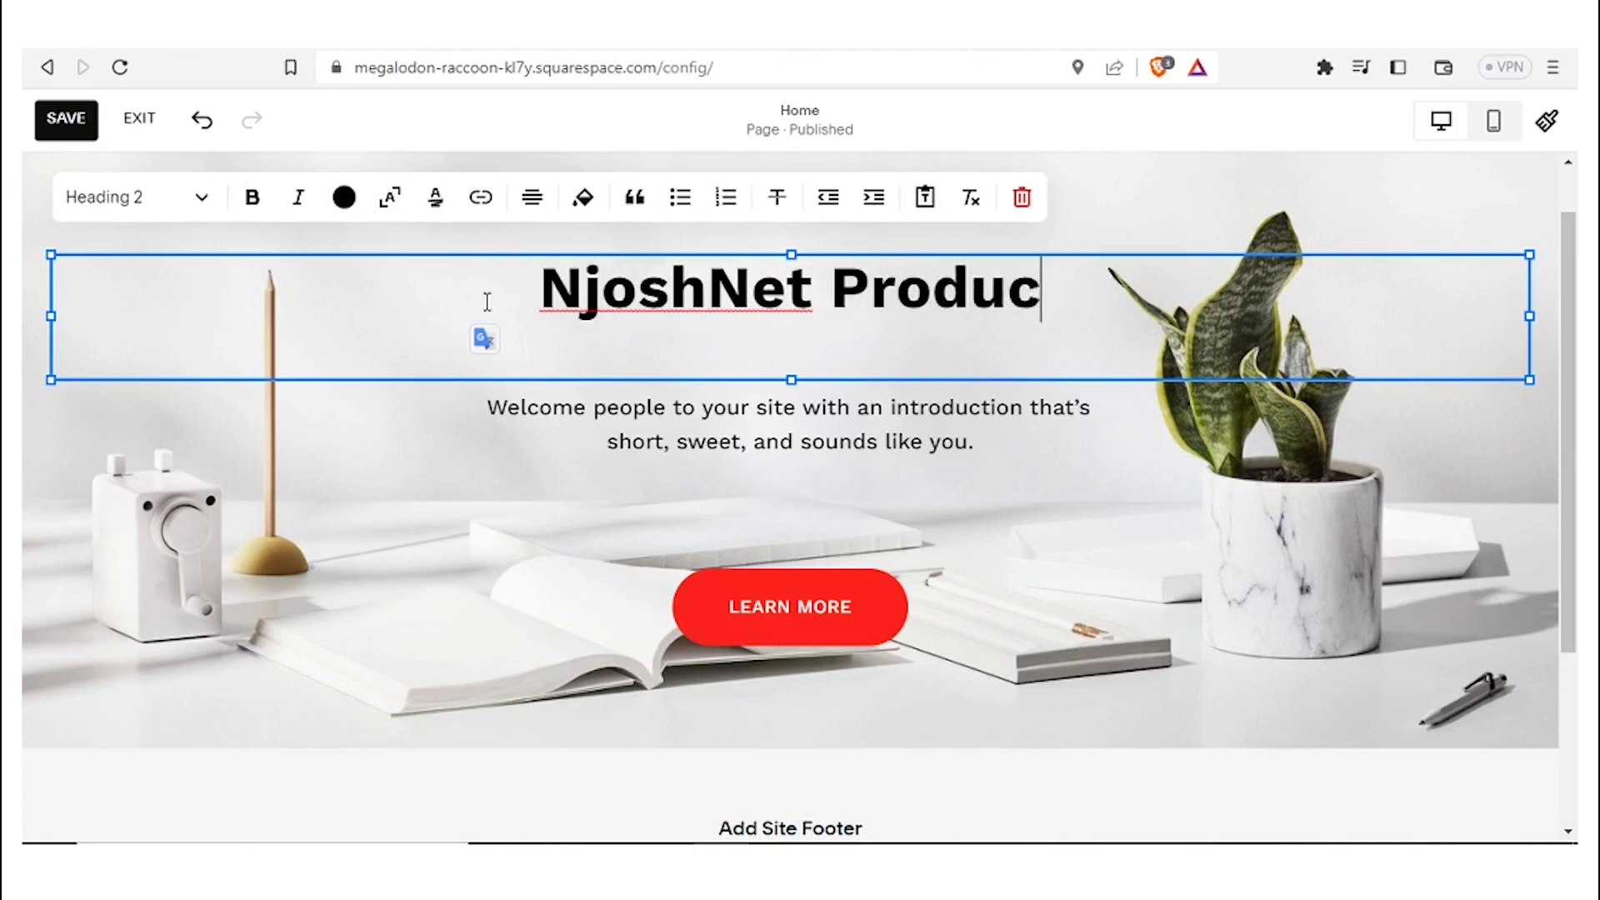
type("tion")
left_click(676, 440)
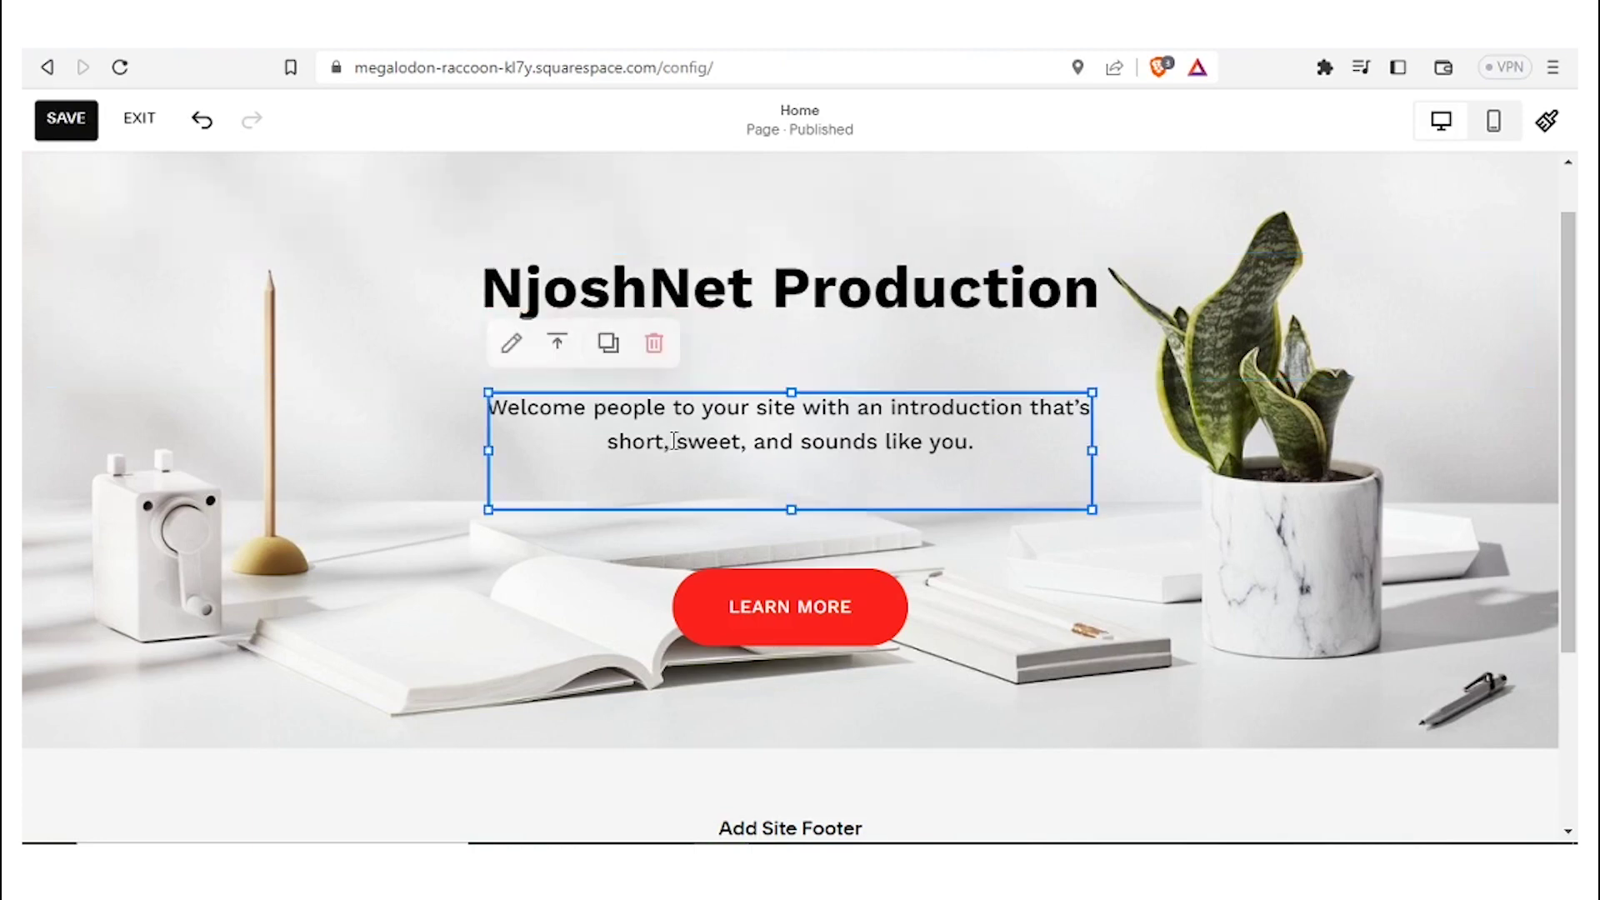
- Colour the 'NjoshNet Production' heading red from the site palette
left_click(733, 292)
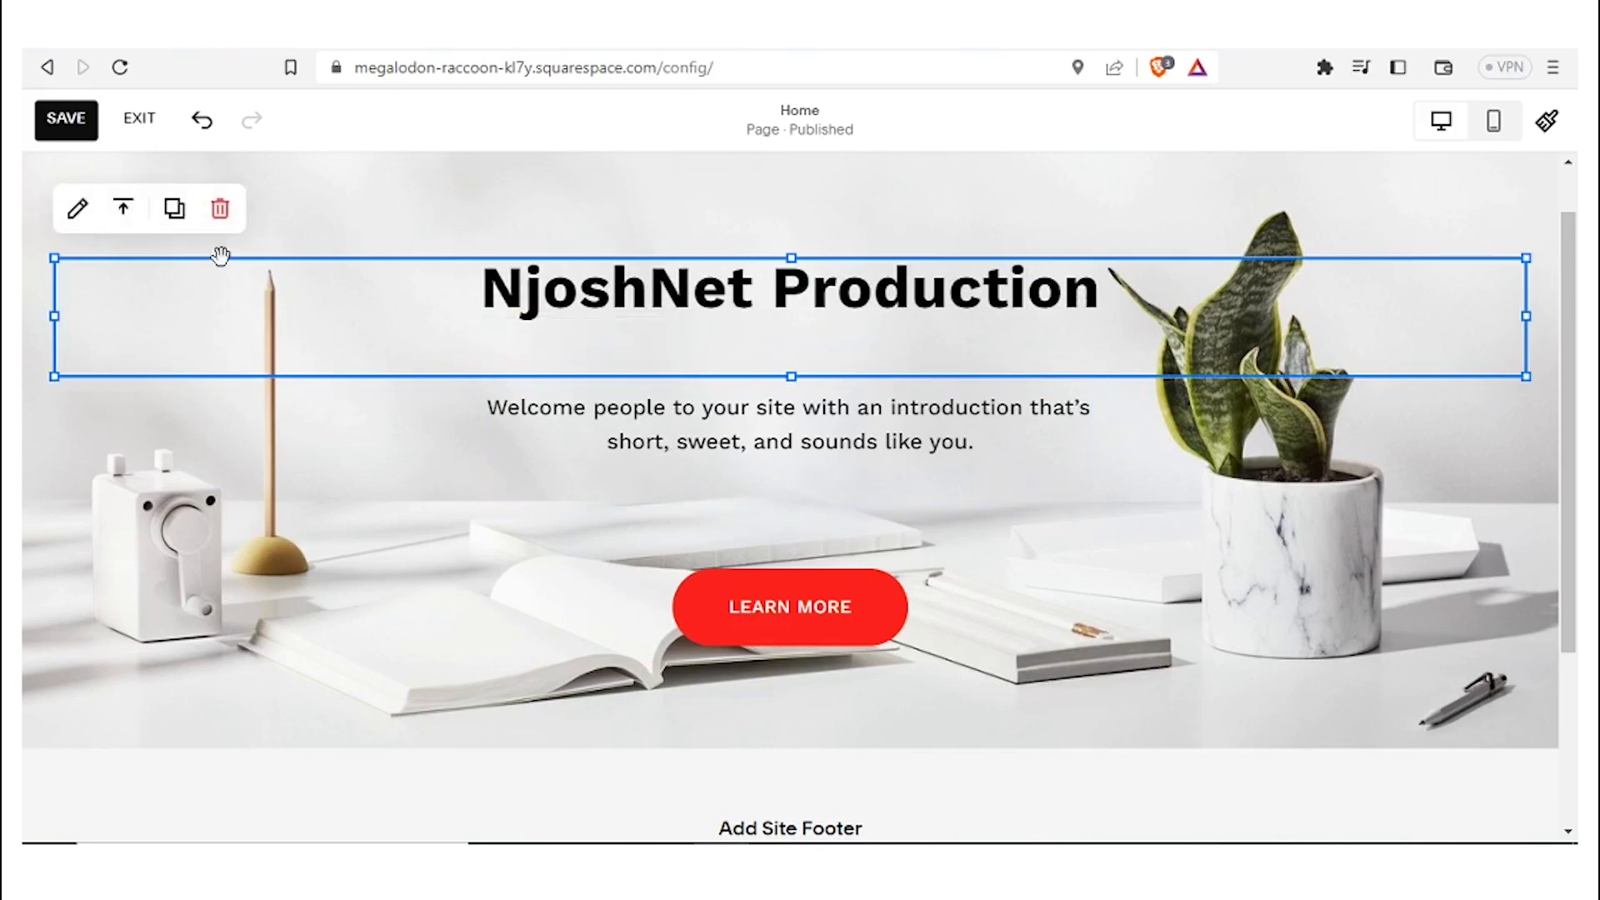
left_click_drag(474, 296, 1098, 319)
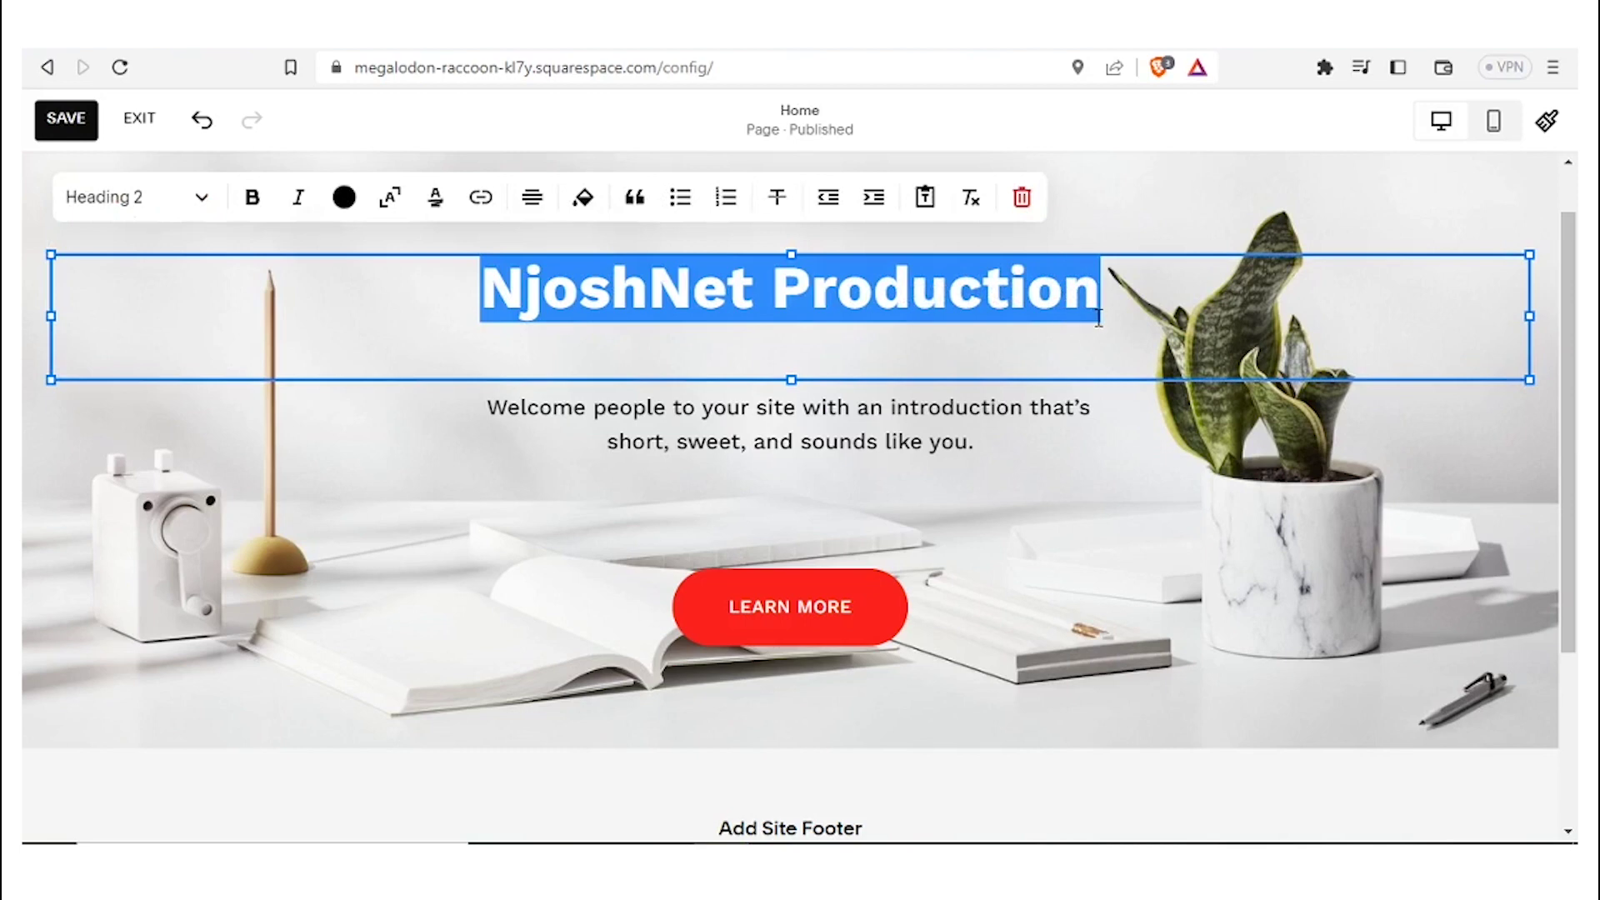
left_click(346, 210)
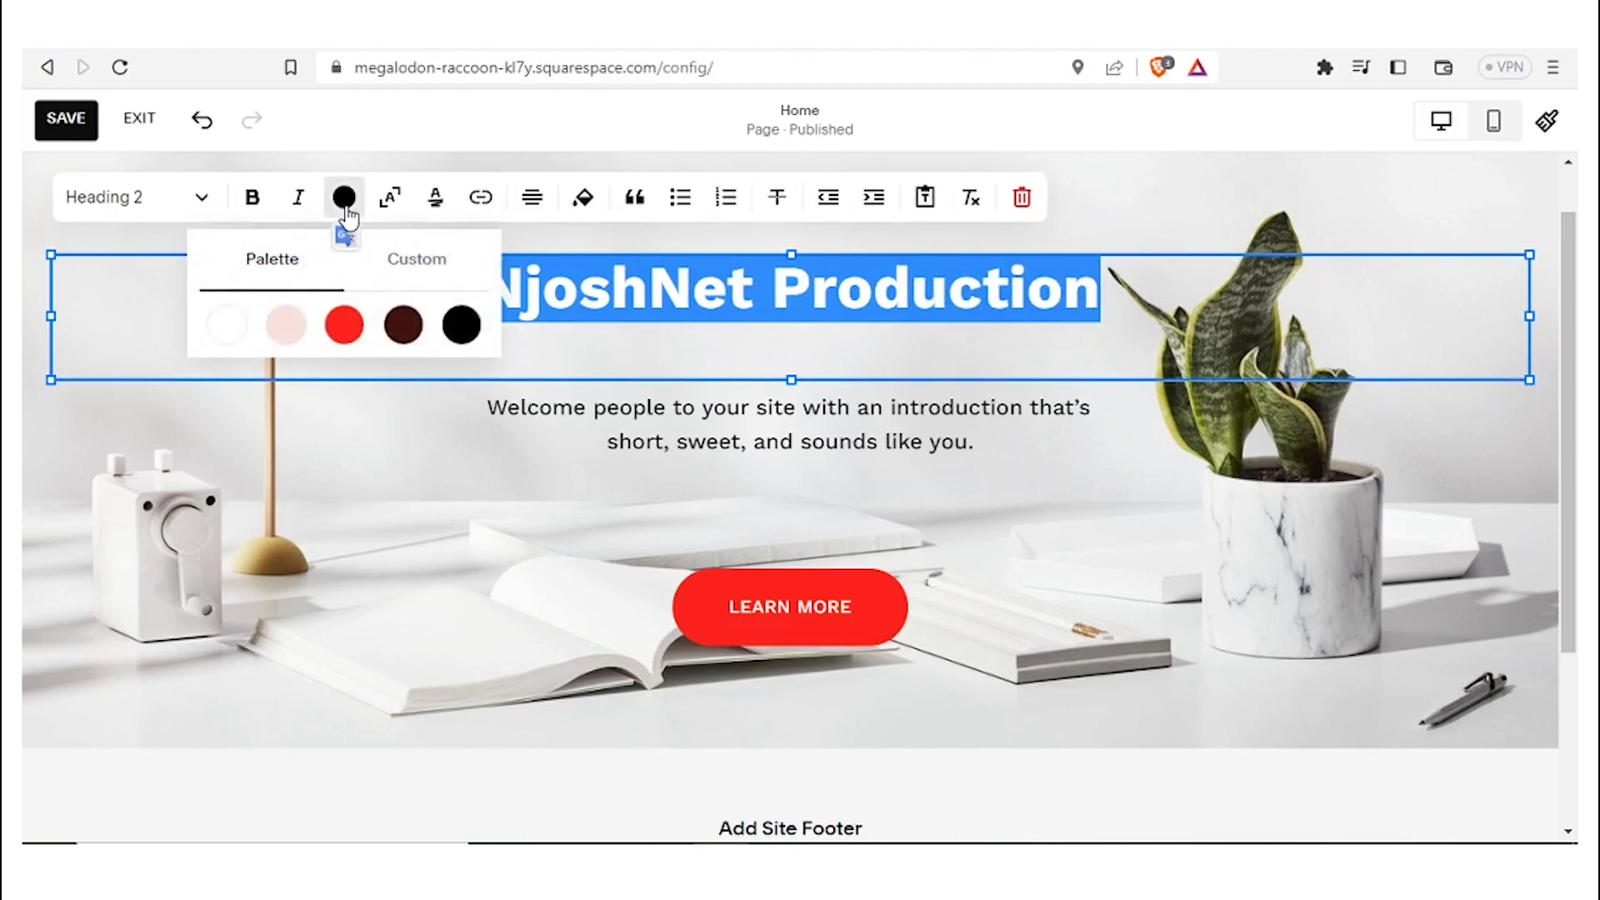
left_click(345, 329)
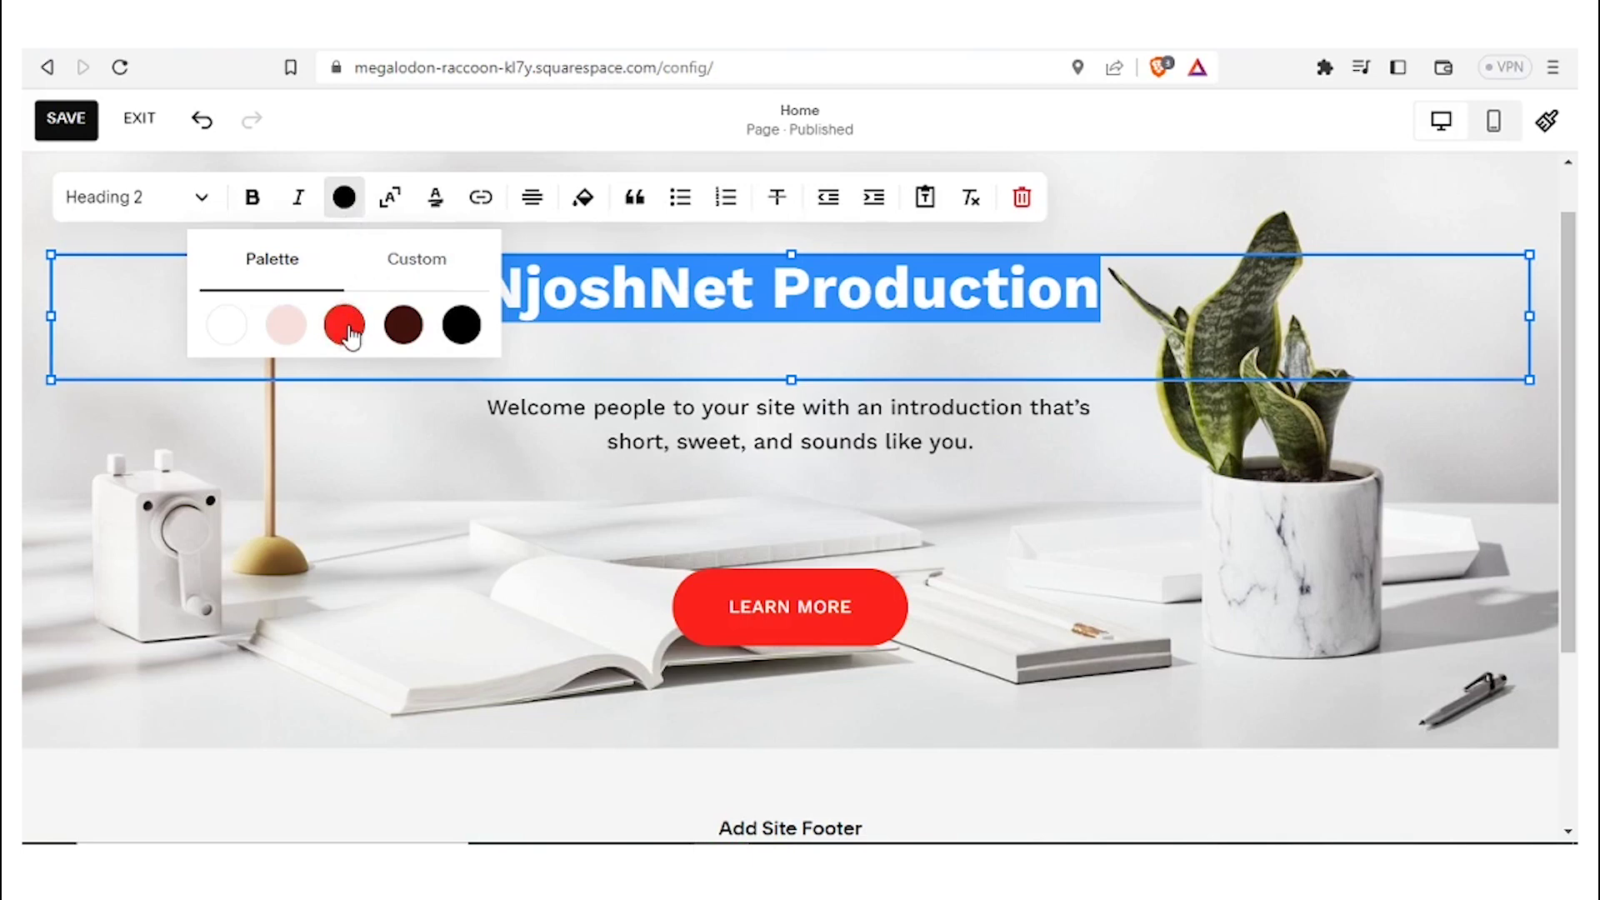
left_click(878, 454)
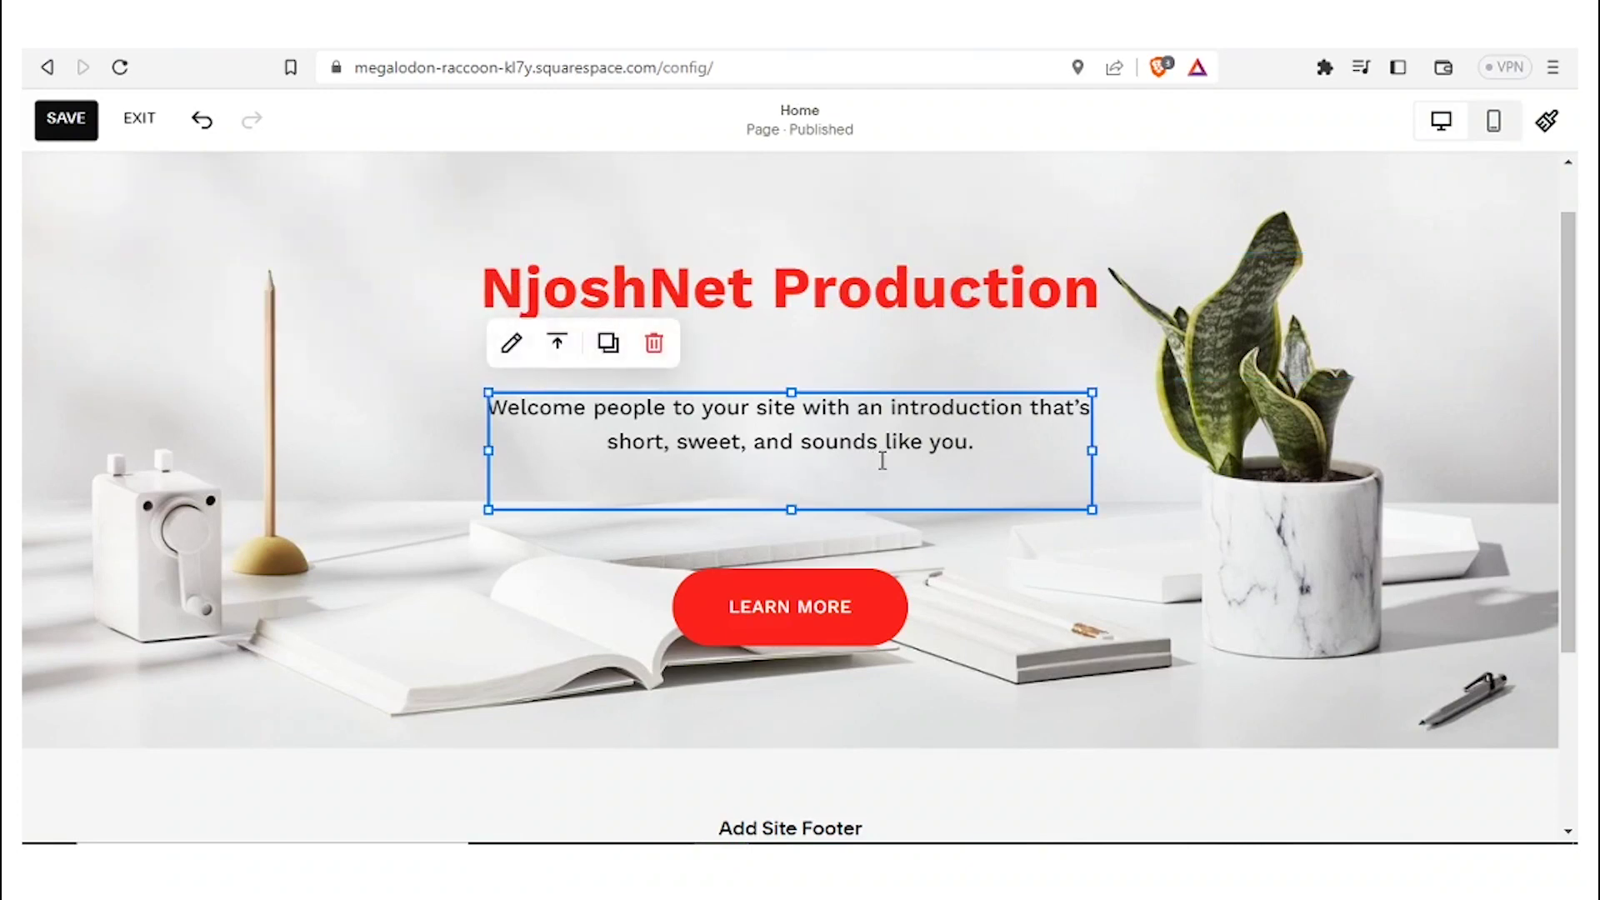
- Overwrite the placeholder intro paragraph with 'Set a memorial for all your video needs'
left_click(882, 461)
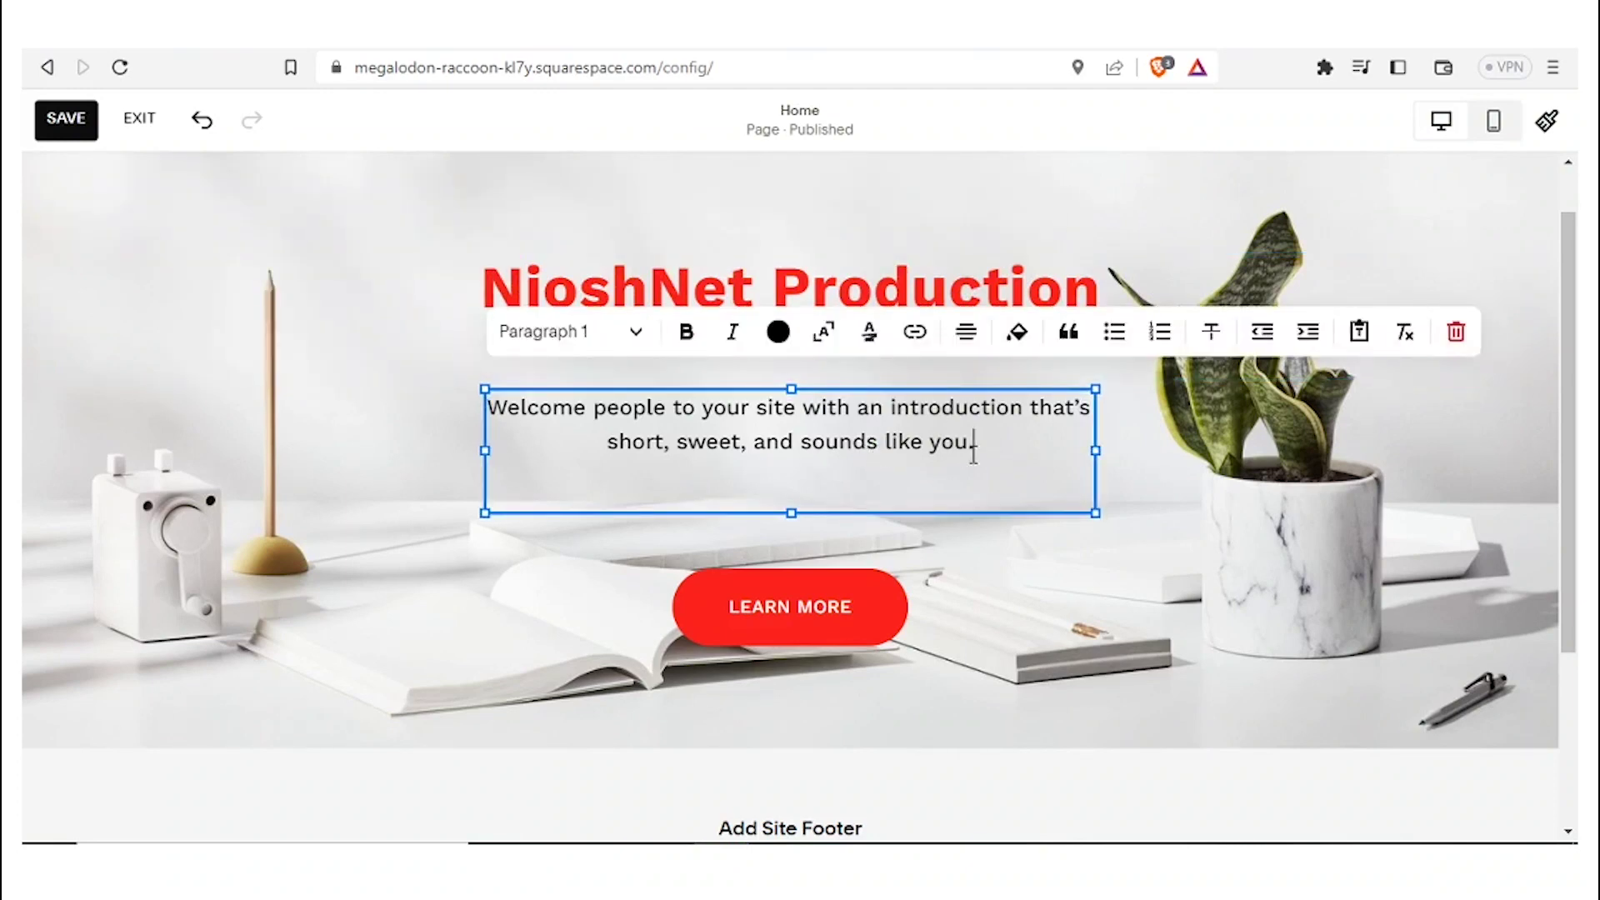
left_click_drag(974, 450, 490, 406)
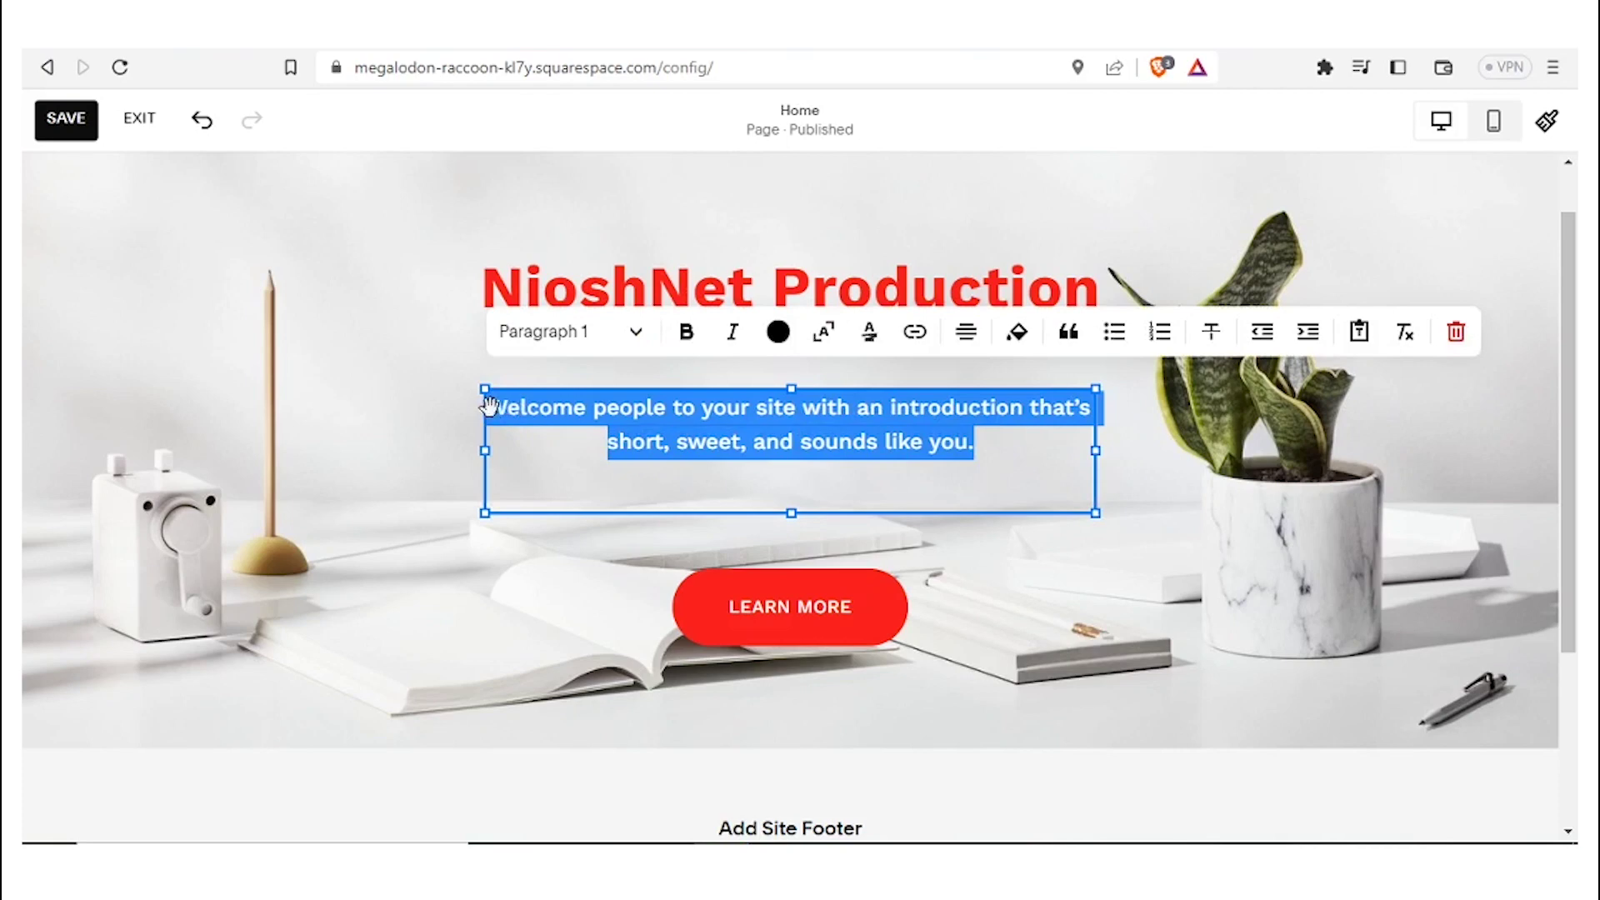
type("Set")
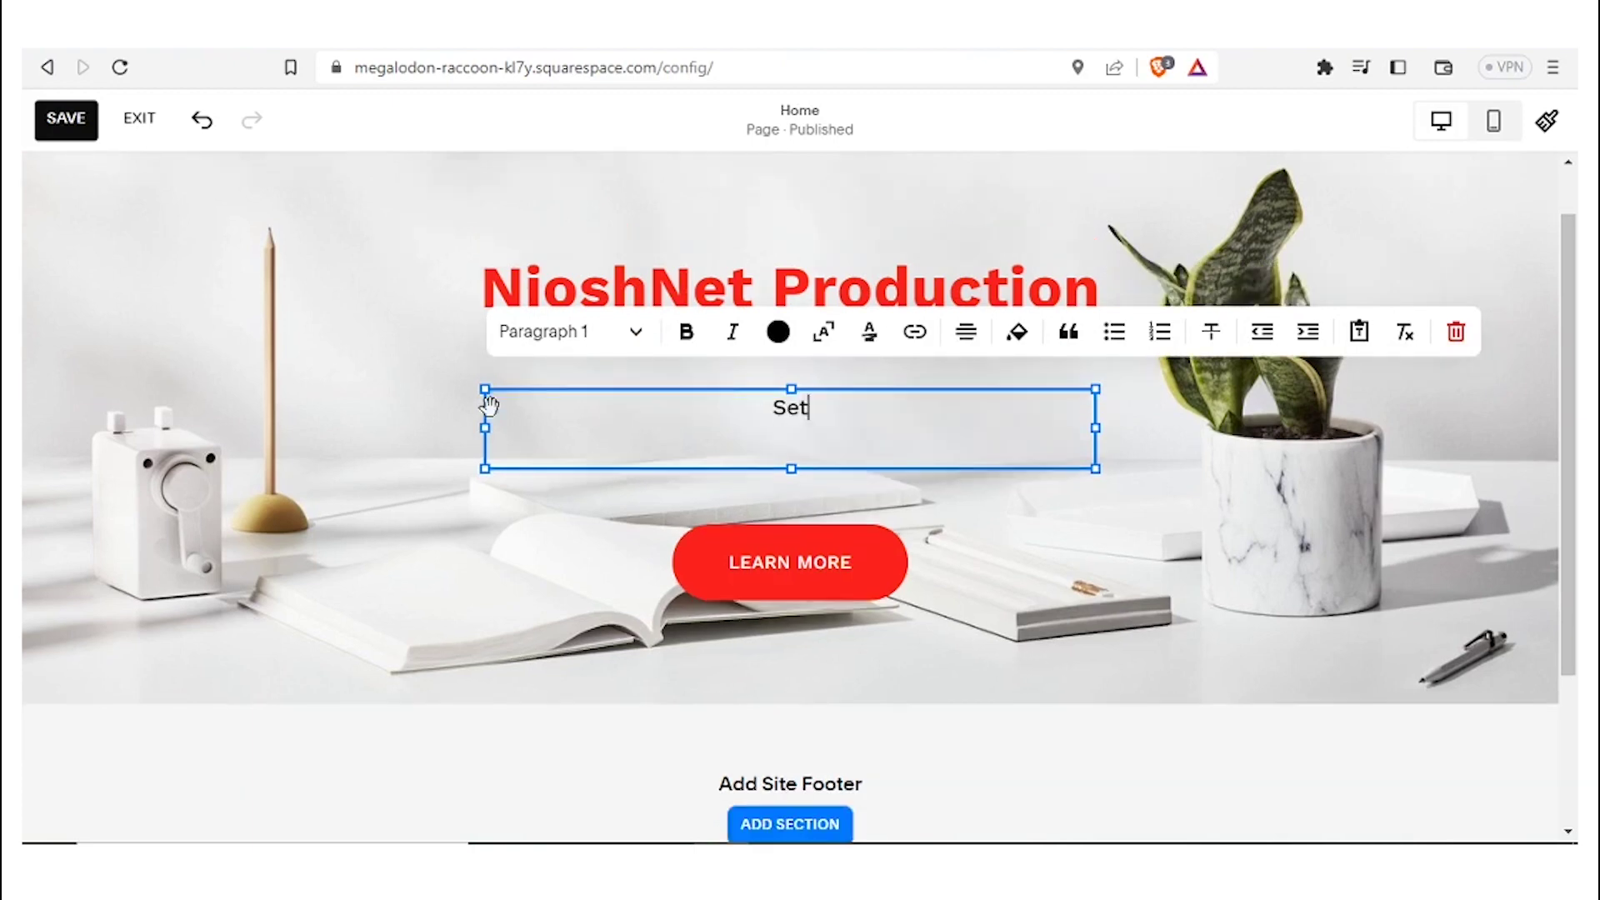
type(" a memor")
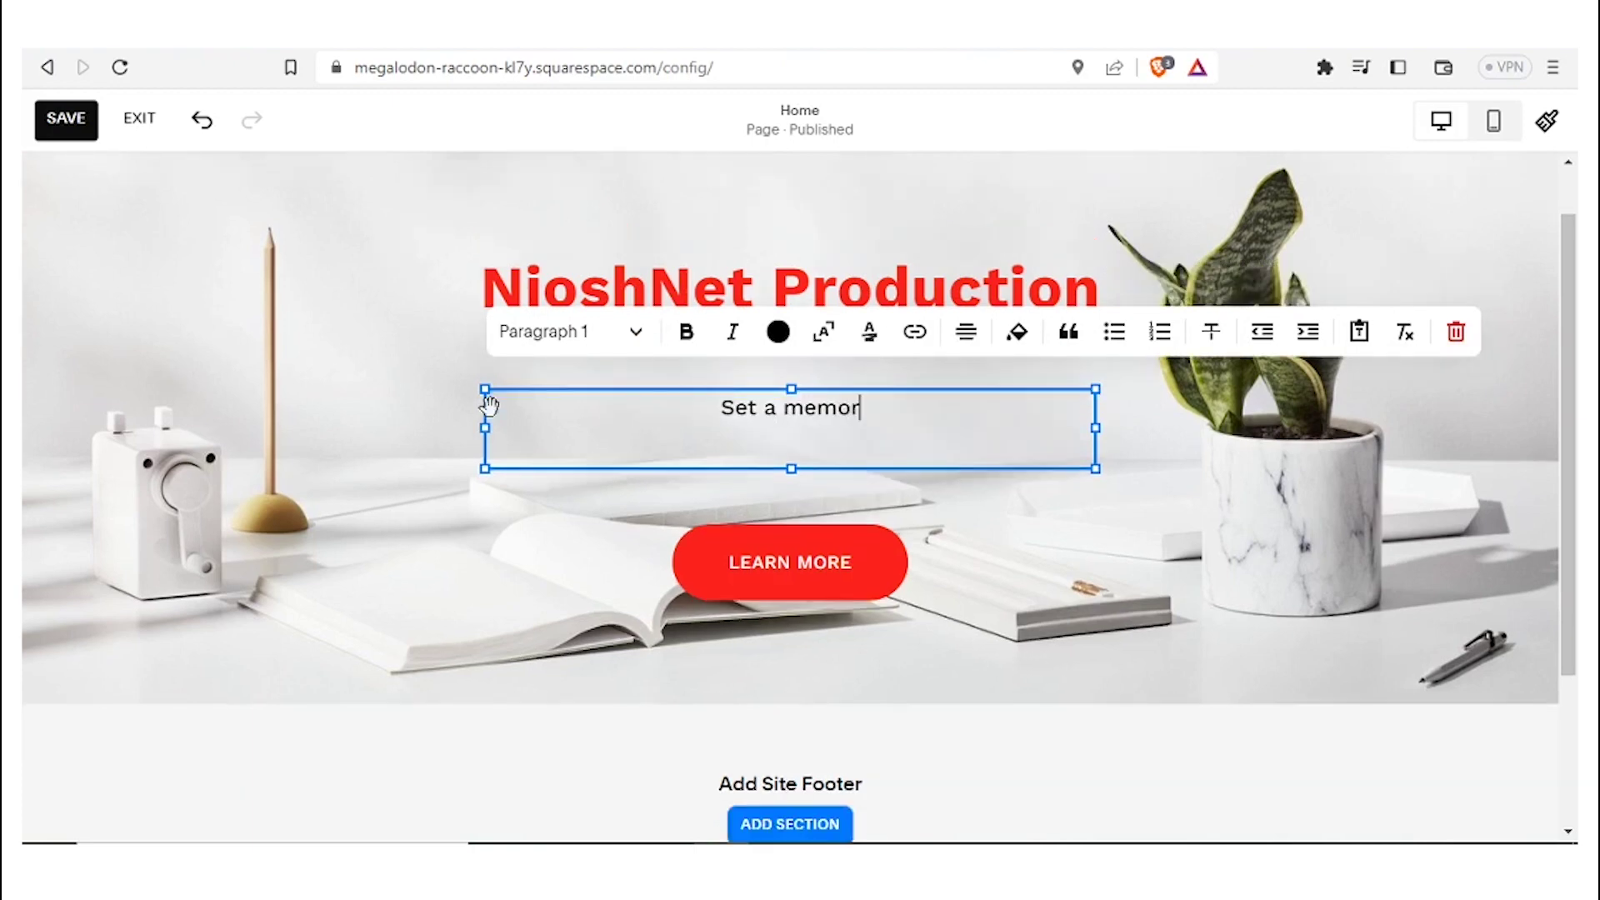
type("ial for al")
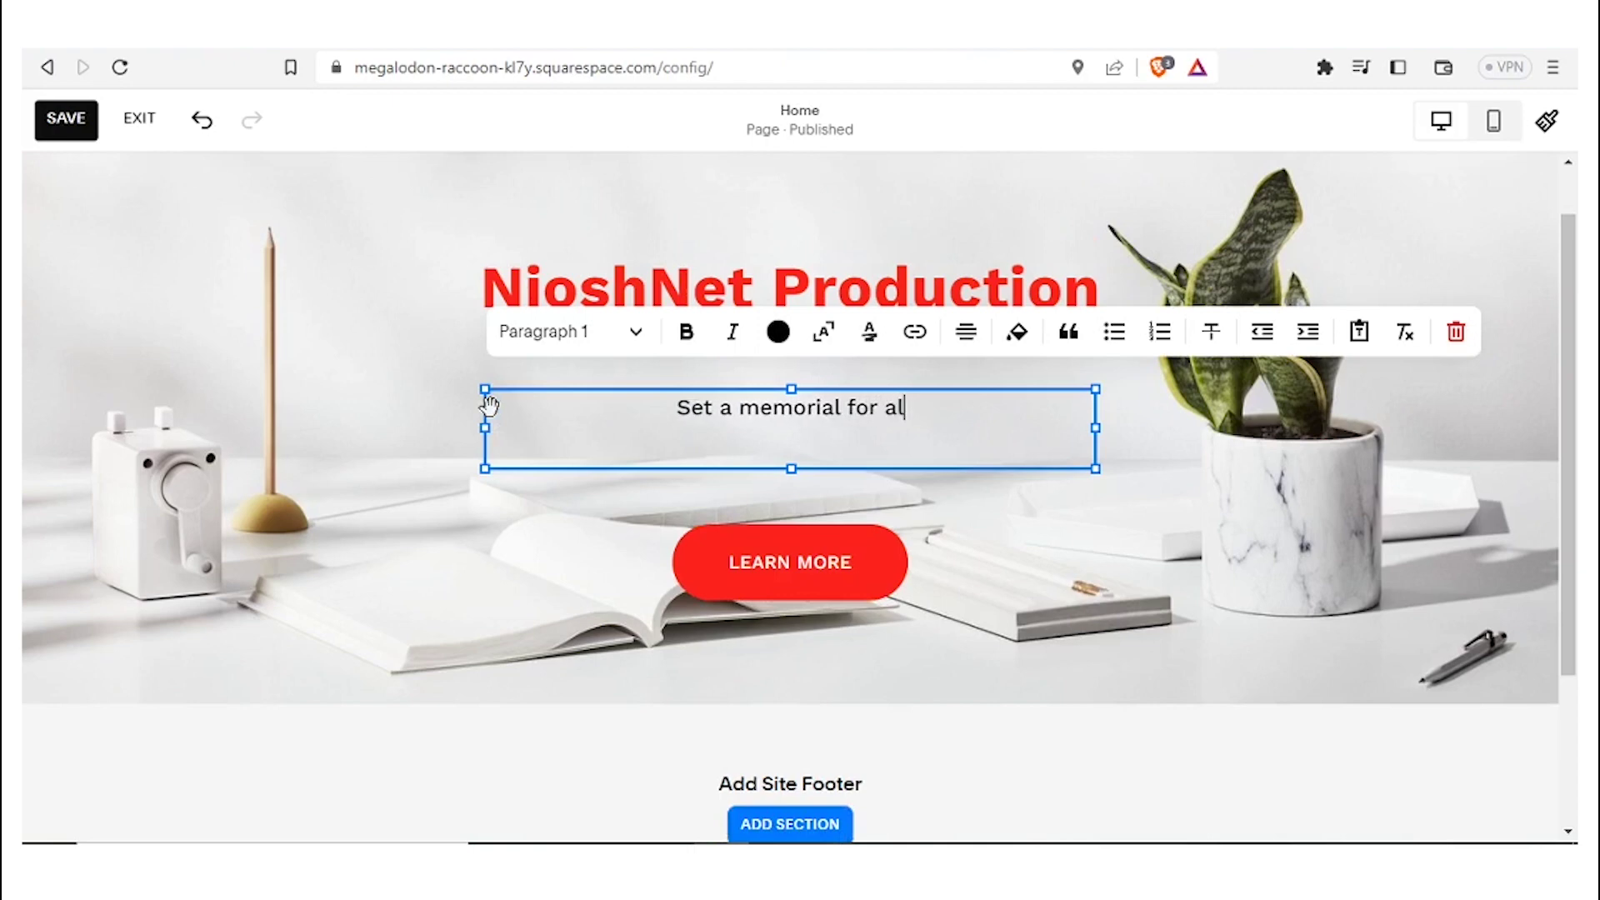
type("l your video needs")
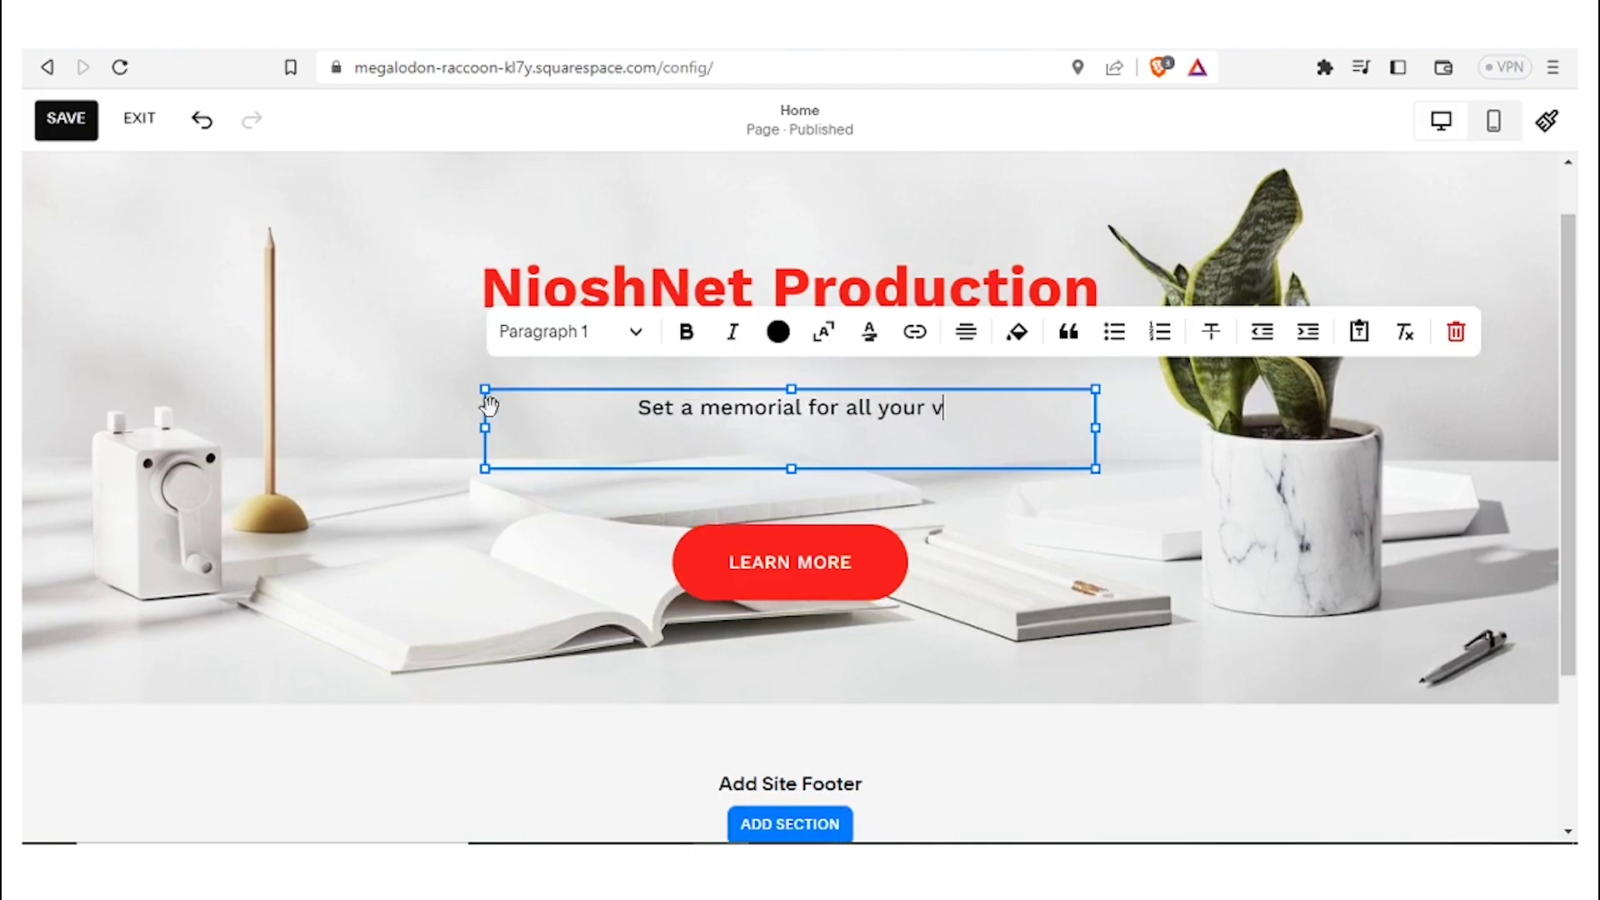
left_click(1306, 583)
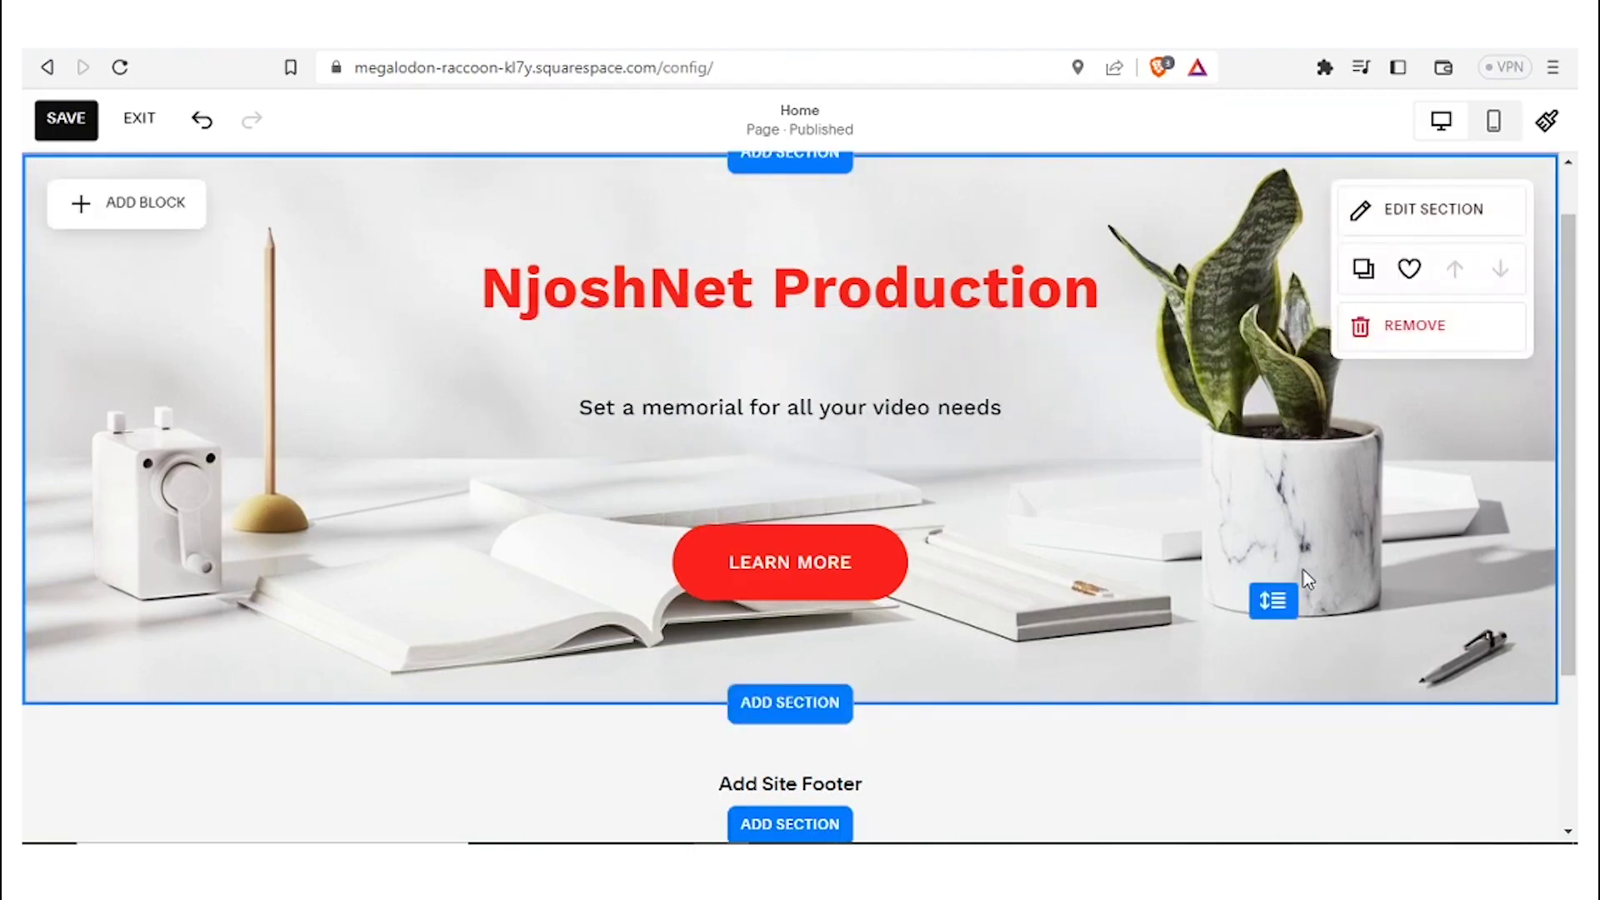
left_click(1142, 771)
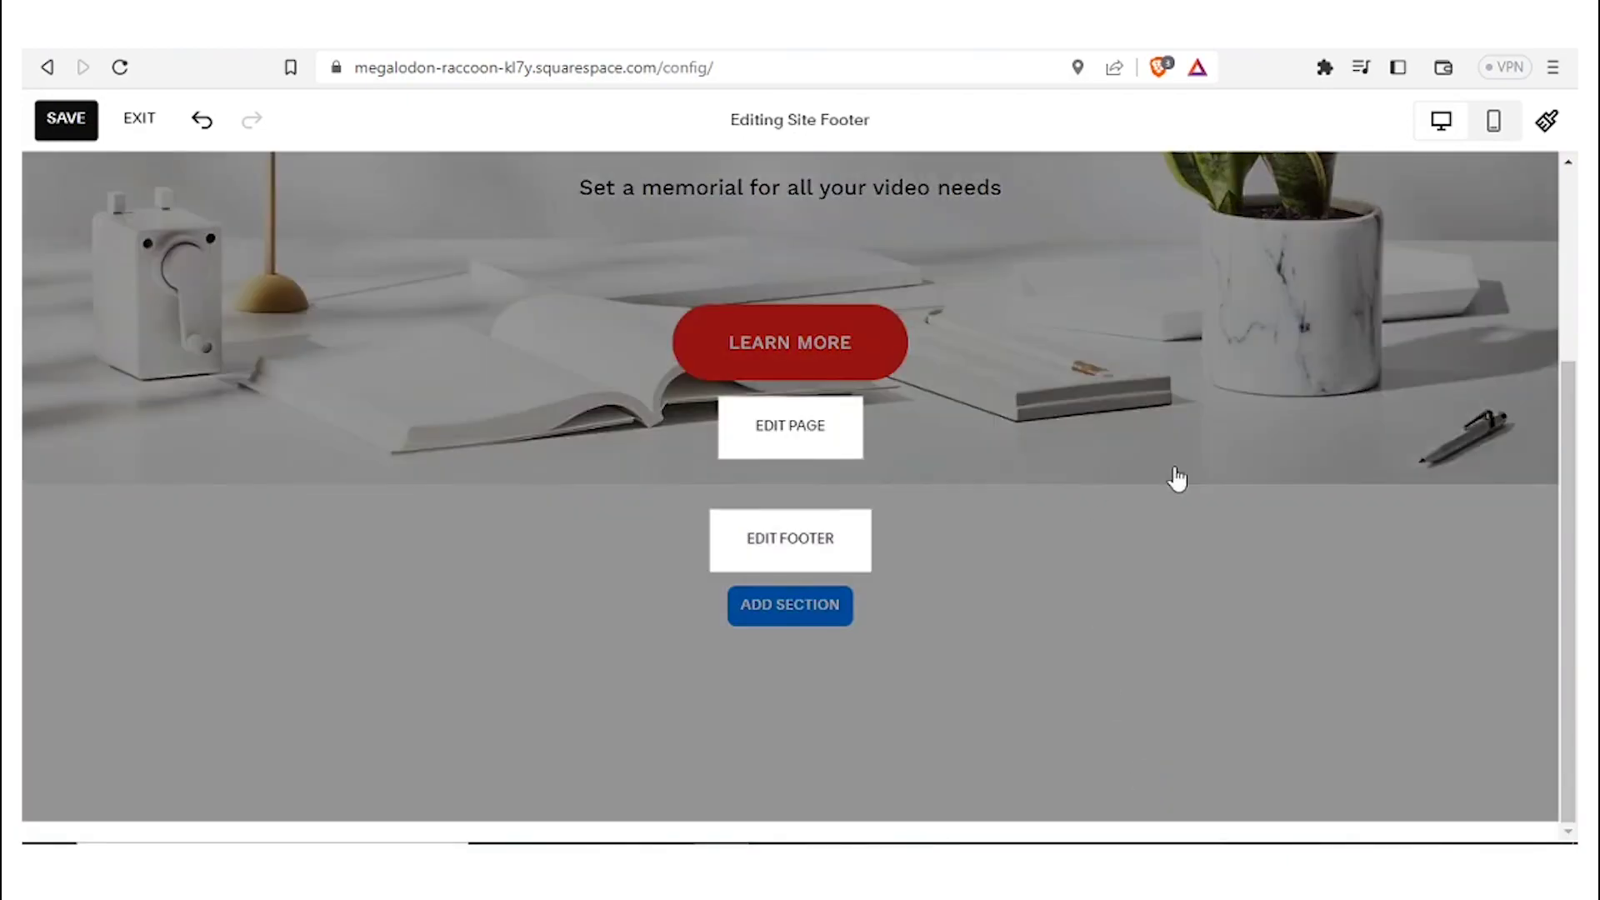
left_click(1177, 479)
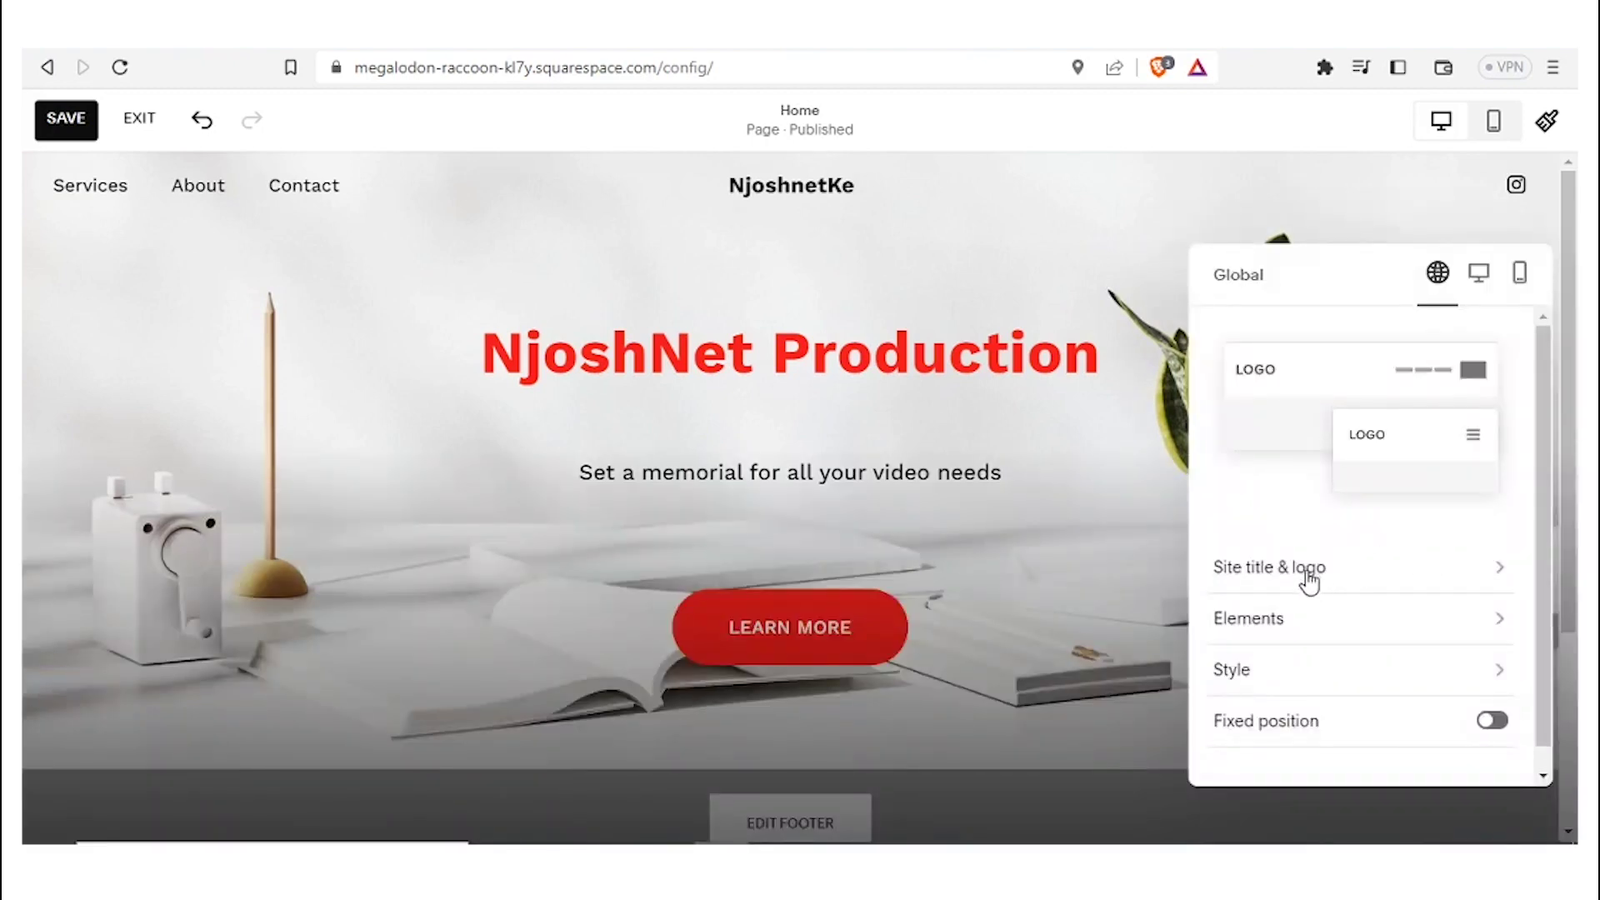
scroll(1542, 454, "down", 1)
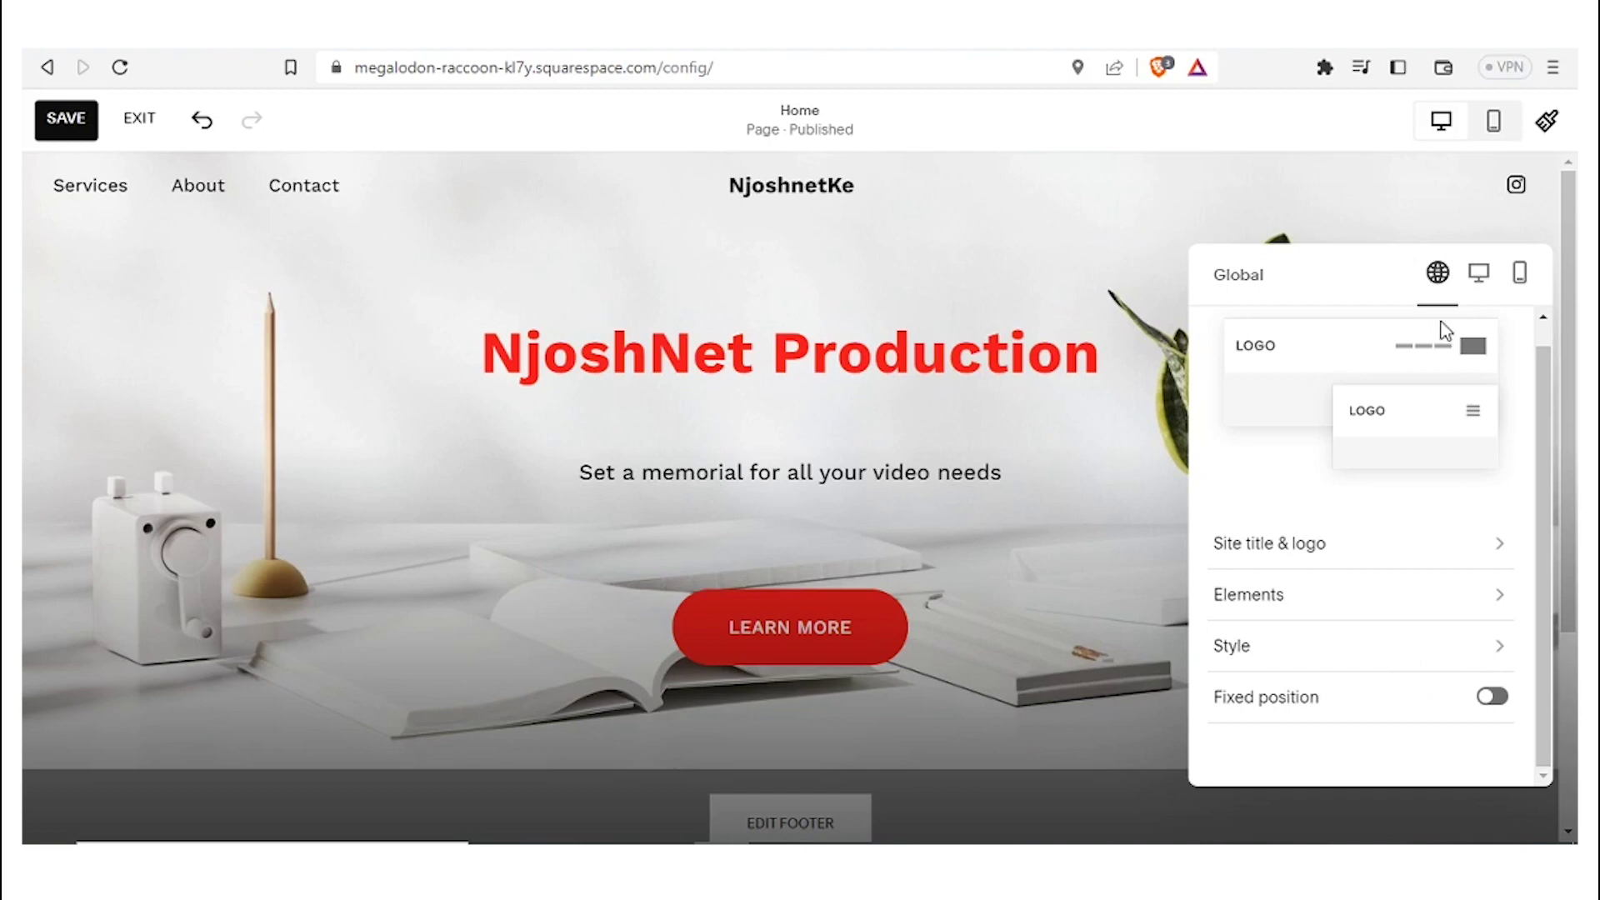
left_click(1137, 287)
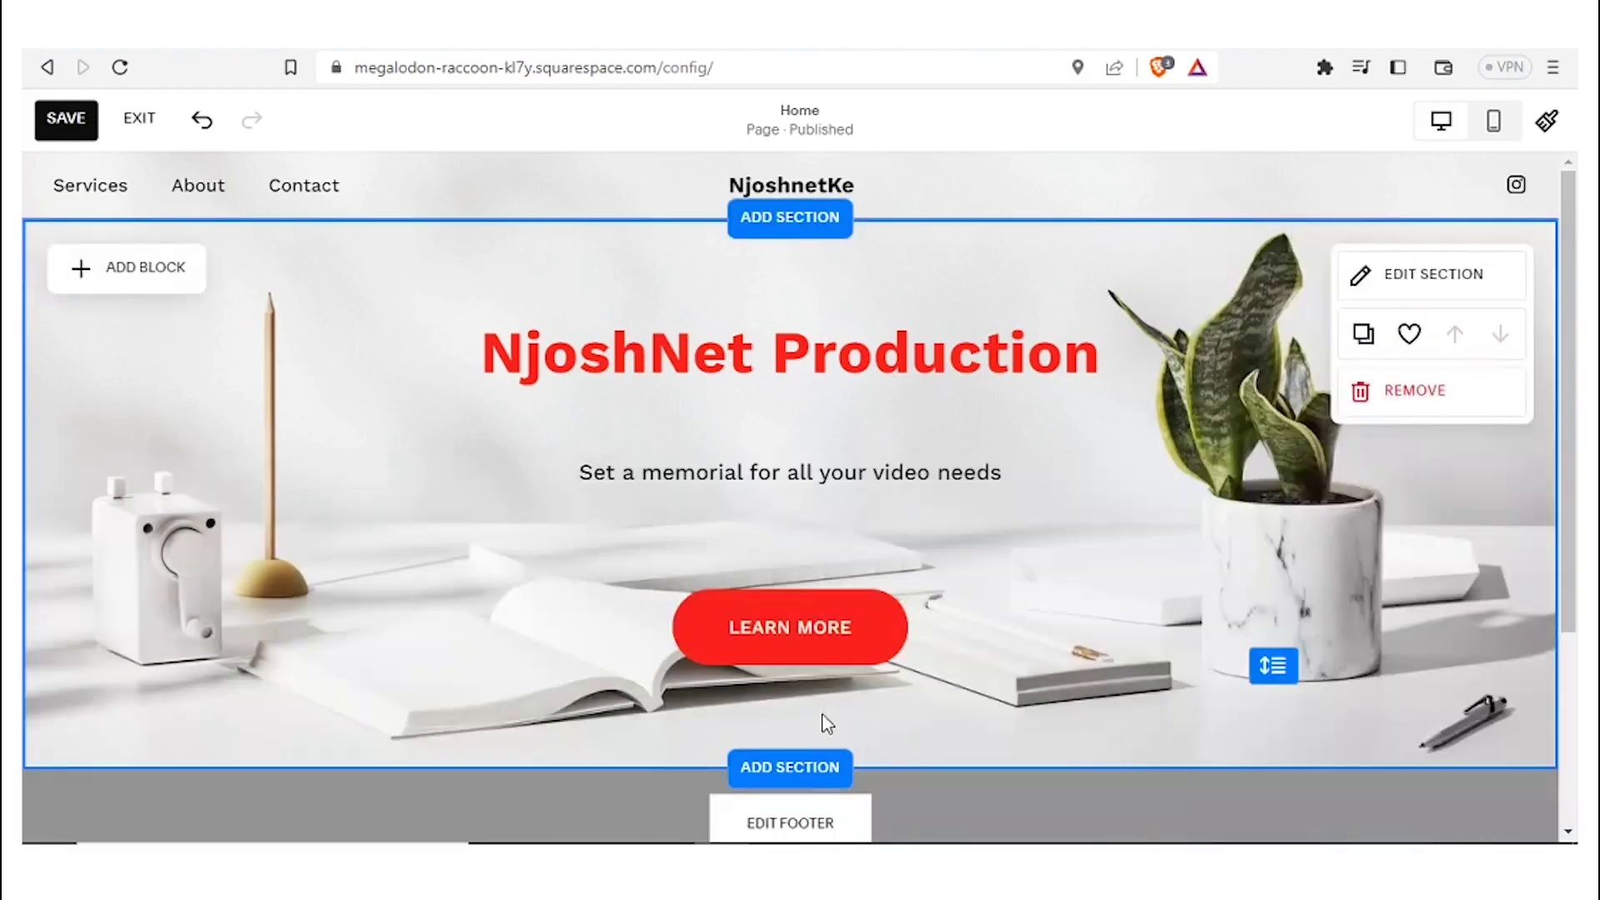
left_click(790, 768)
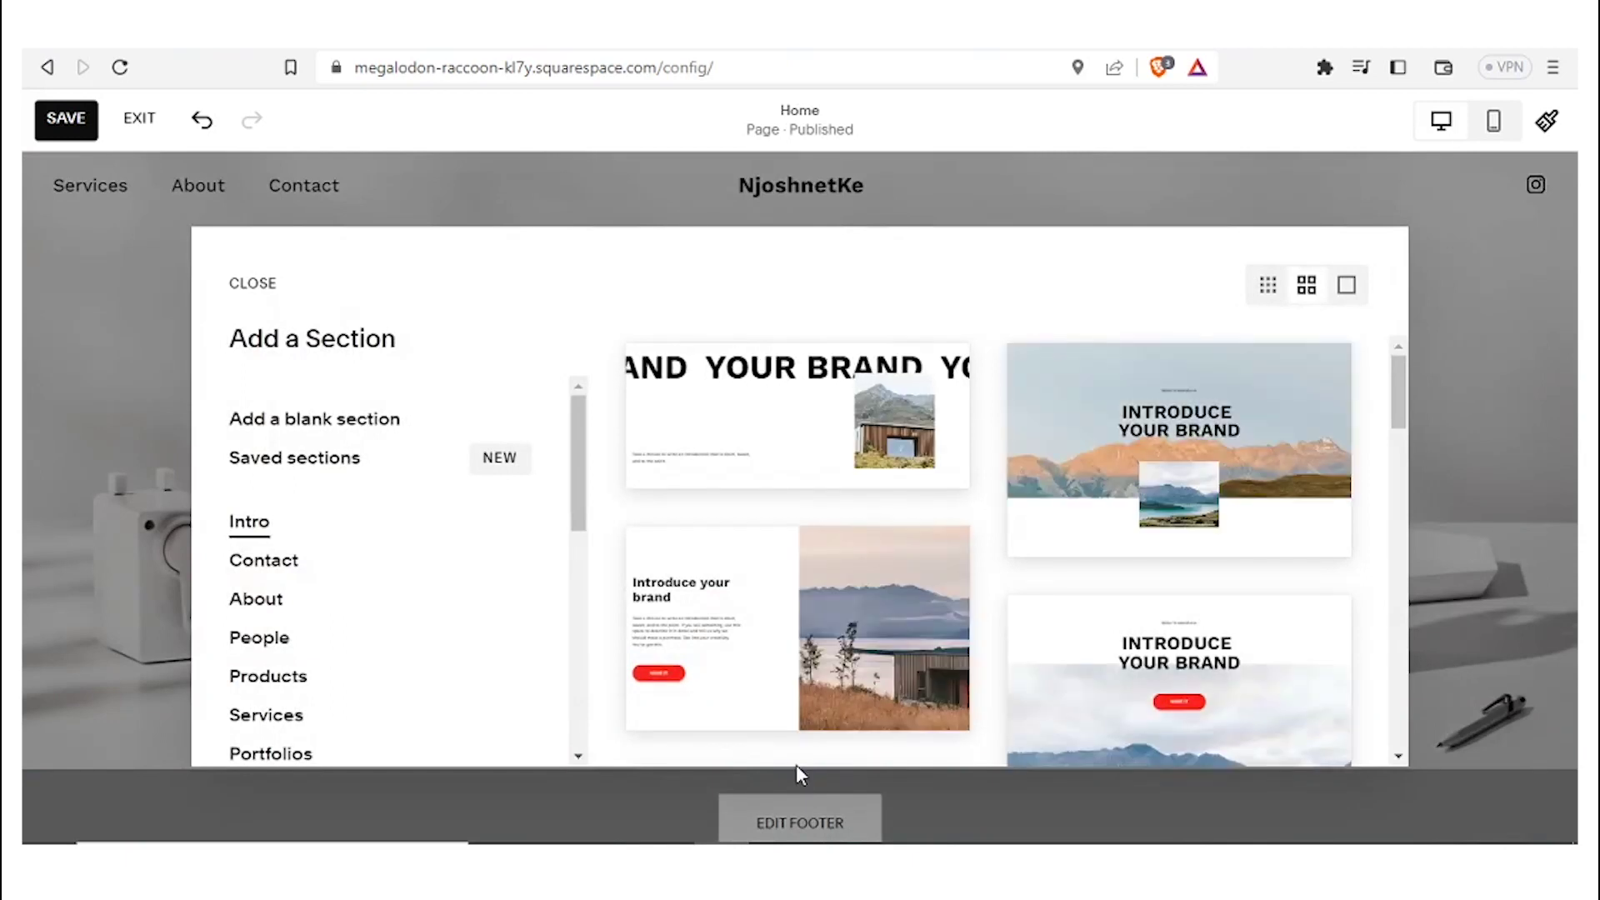
- Add the About layout 'It all begins with an idea', with its headline and mountain photo
mouse_move(579, 475)
left_mouse_down()
mouse_move(573, 490)
mouse_move(574, 460)
mouse_move(575, 488)
left_mouse_up()
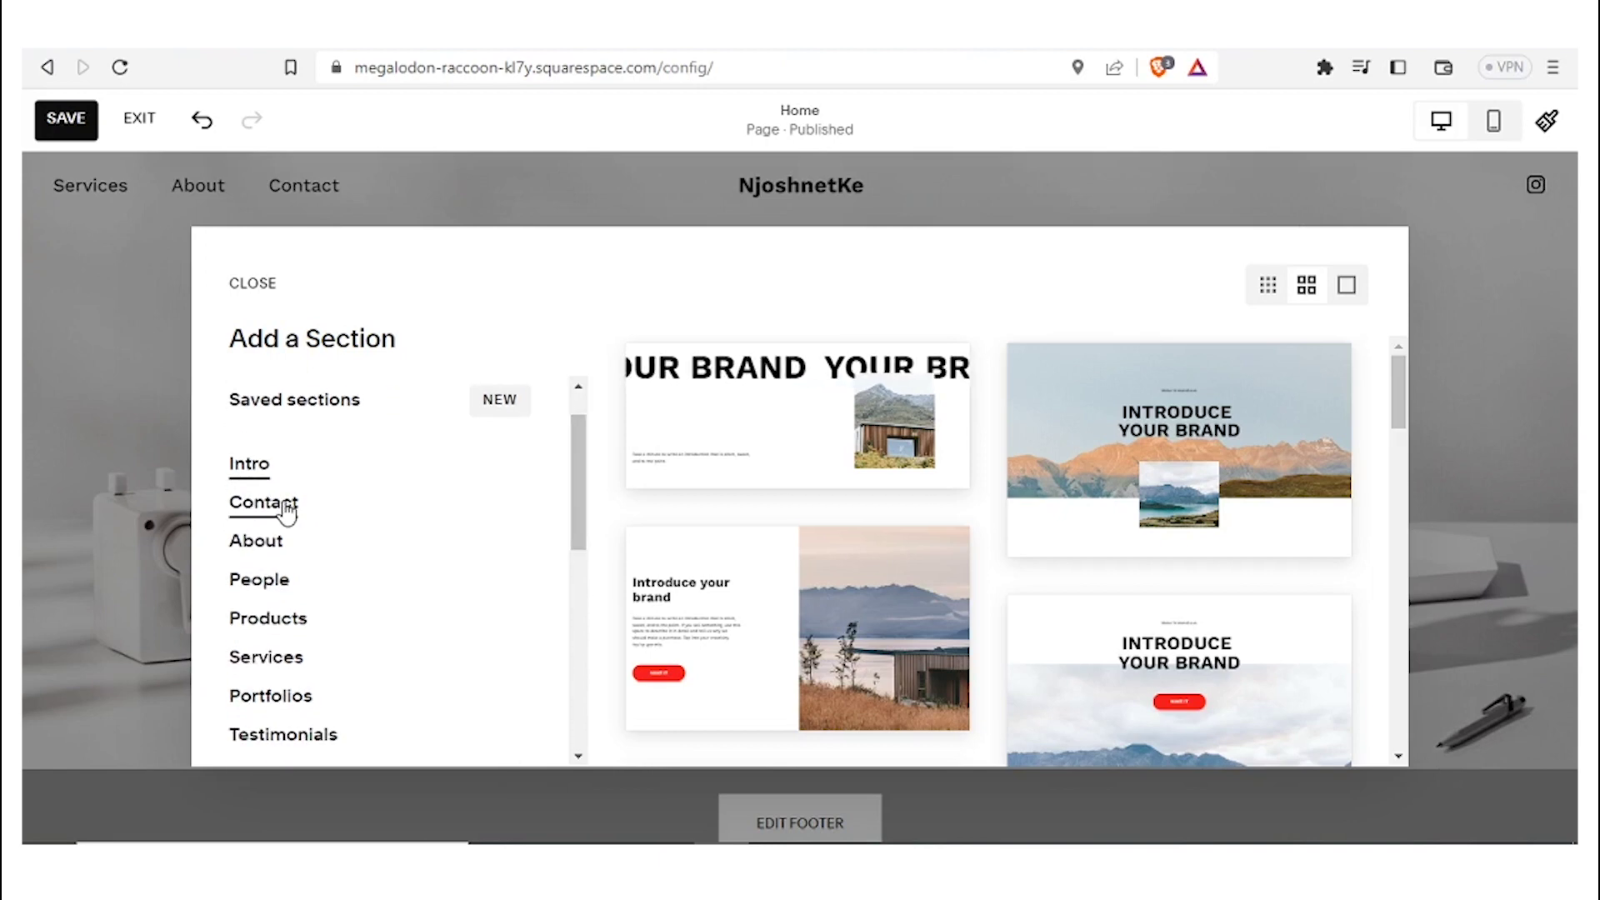
left_click(257, 541)
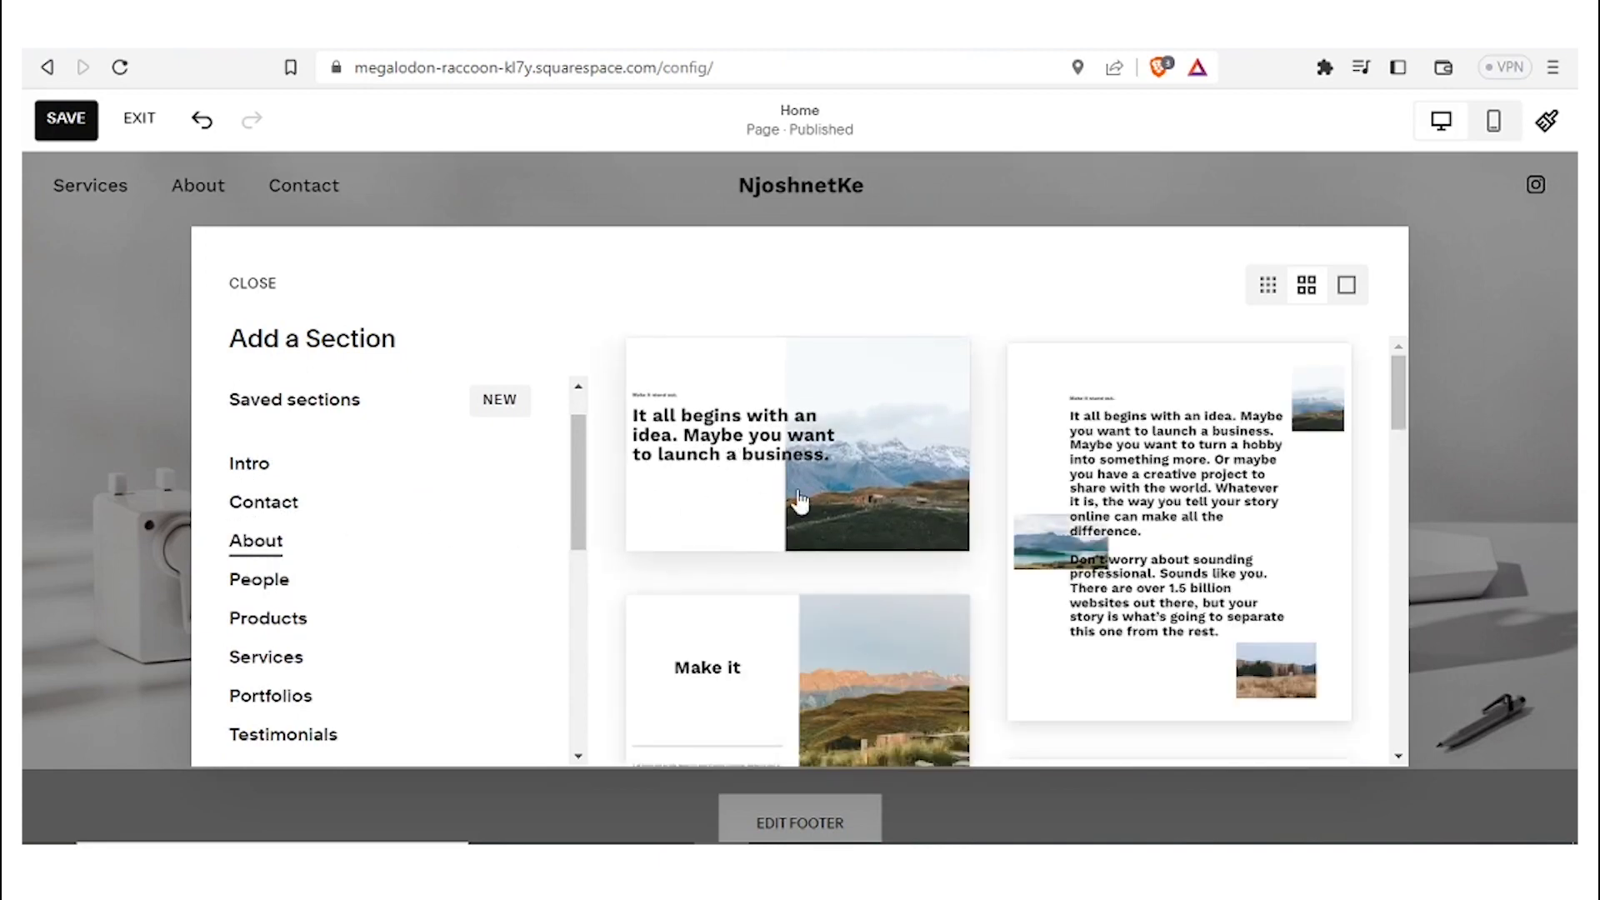
left_click(729, 460)
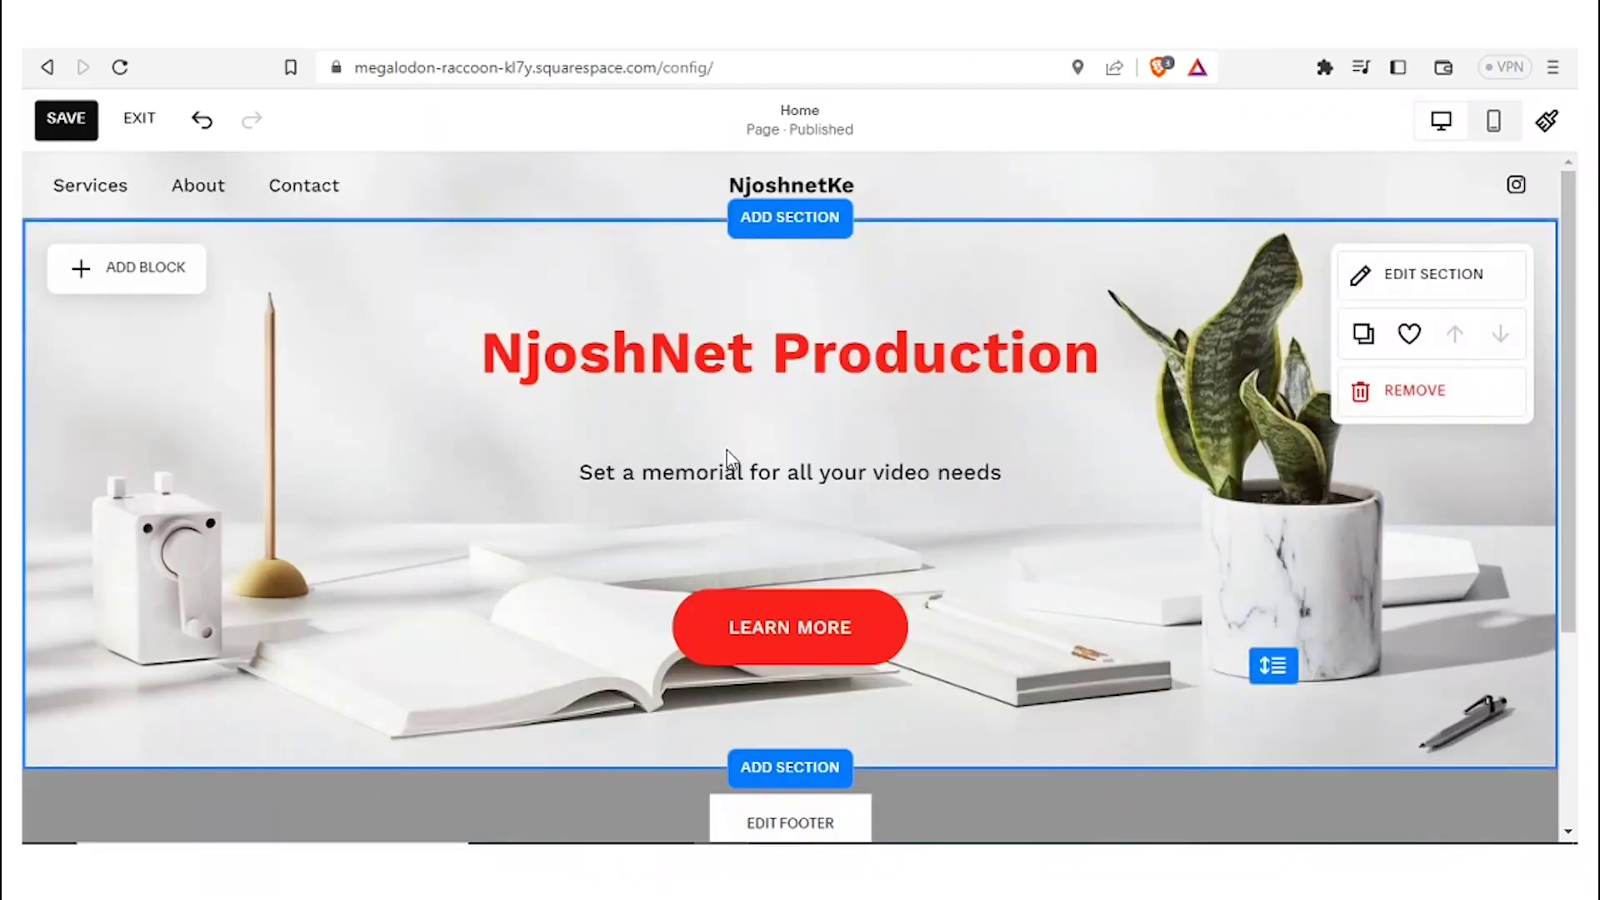
- Replace the new section's headline with 'Make your video experience Count', fixing the typo
left_click_drag(1569, 365, 1548, 610)
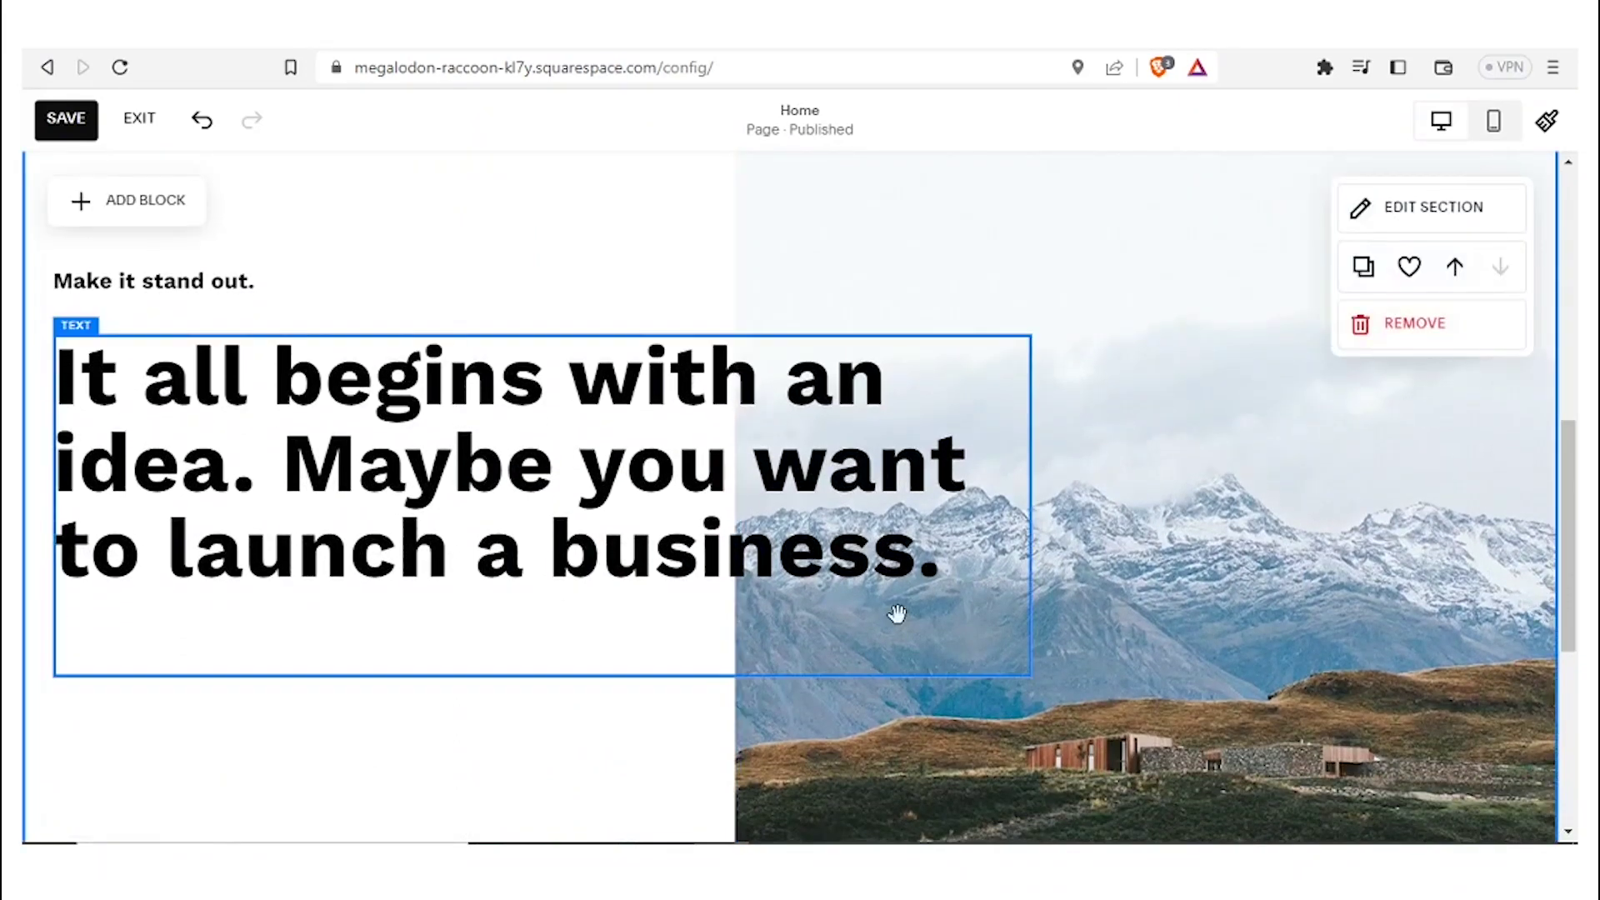
double_click(626, 523)
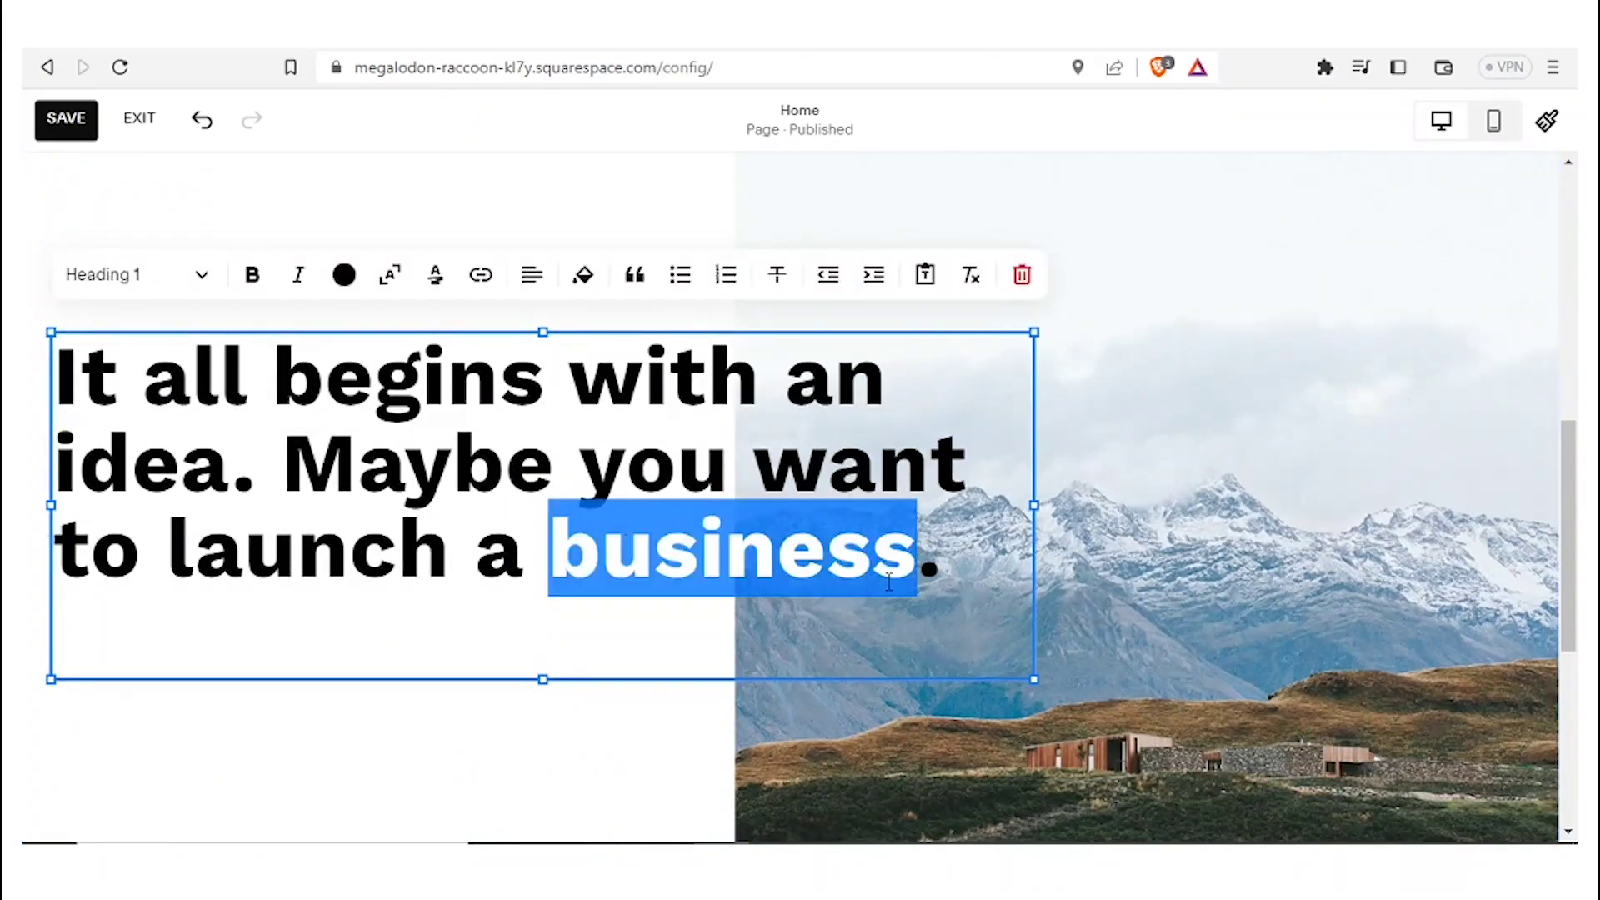
left_click_drag(934, 571, 66, 366)
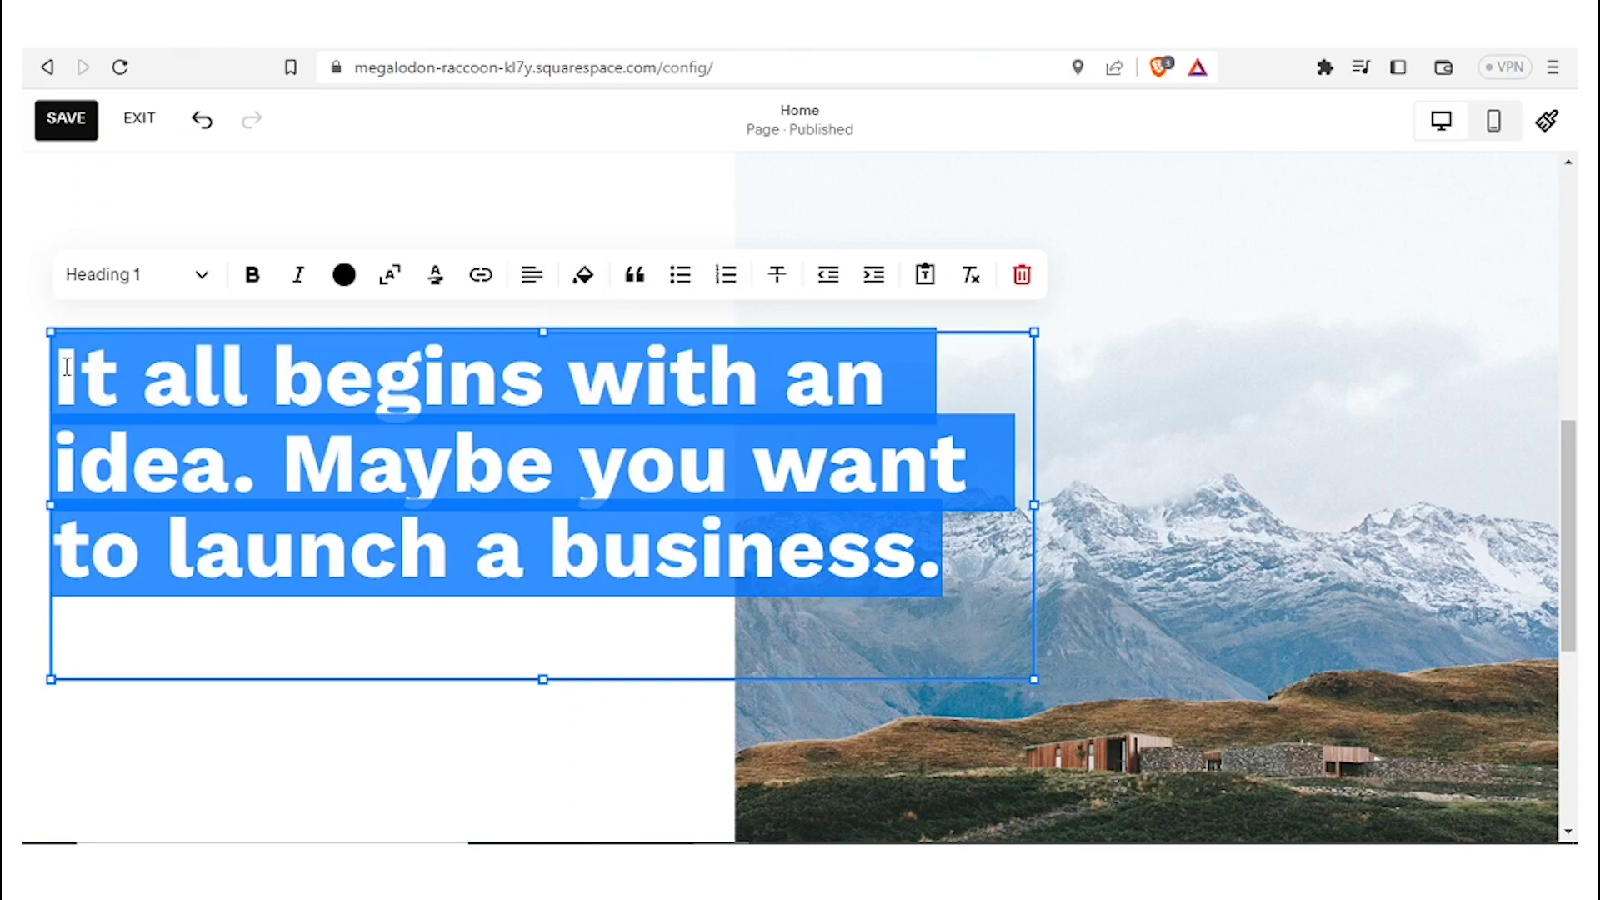
type("Make your video experience Count")
left_click(314, 471)
type("e")
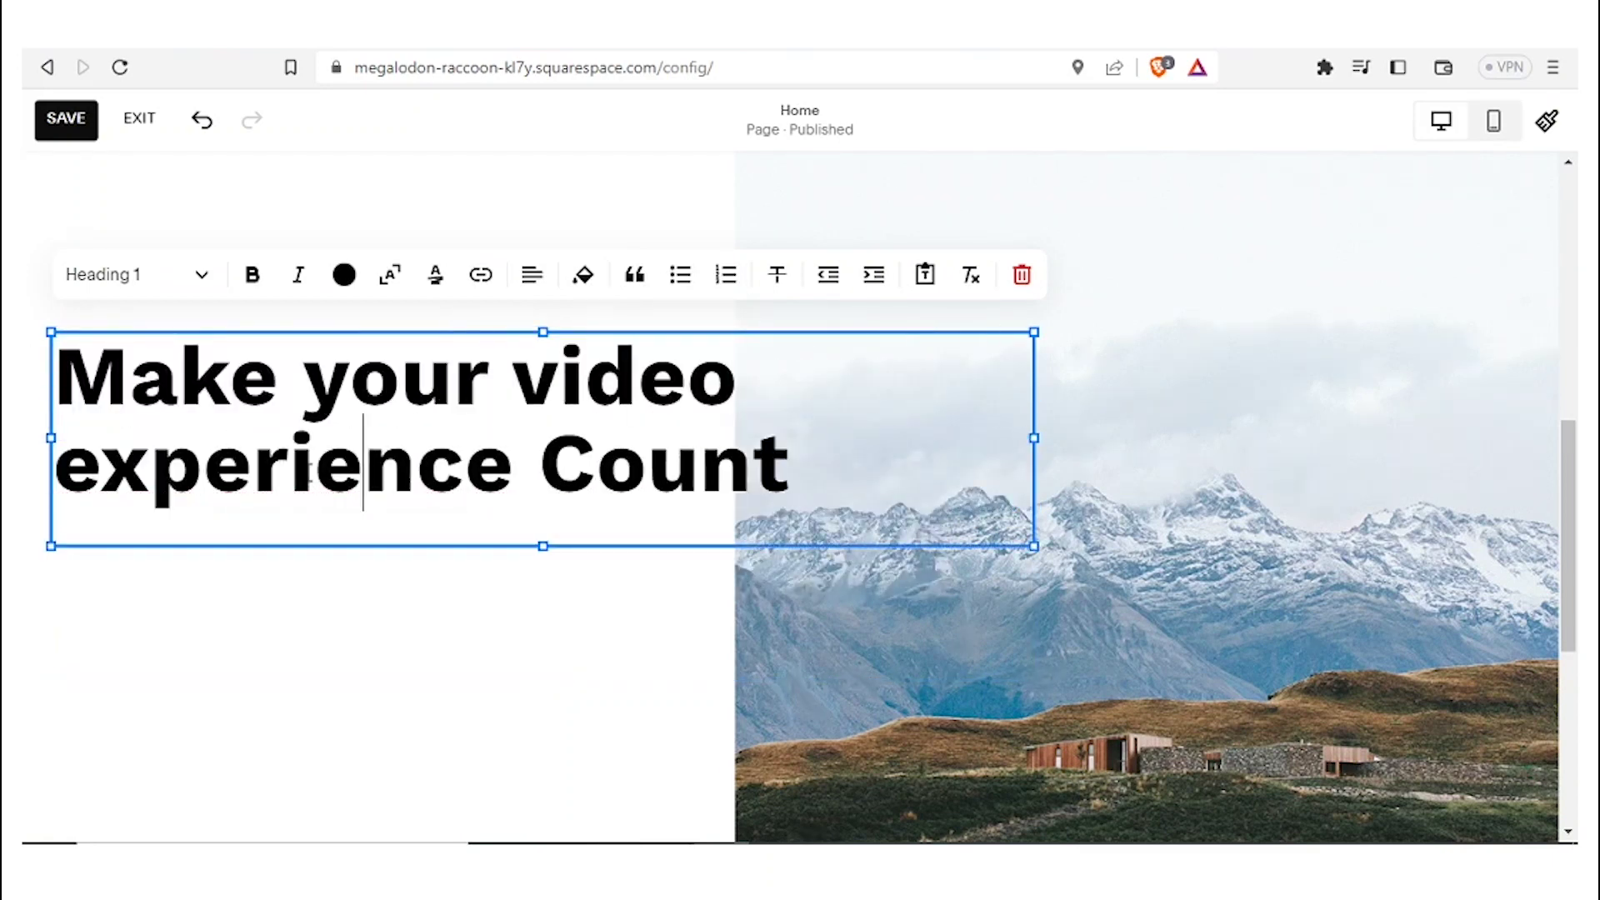
left_click(1190, 433)
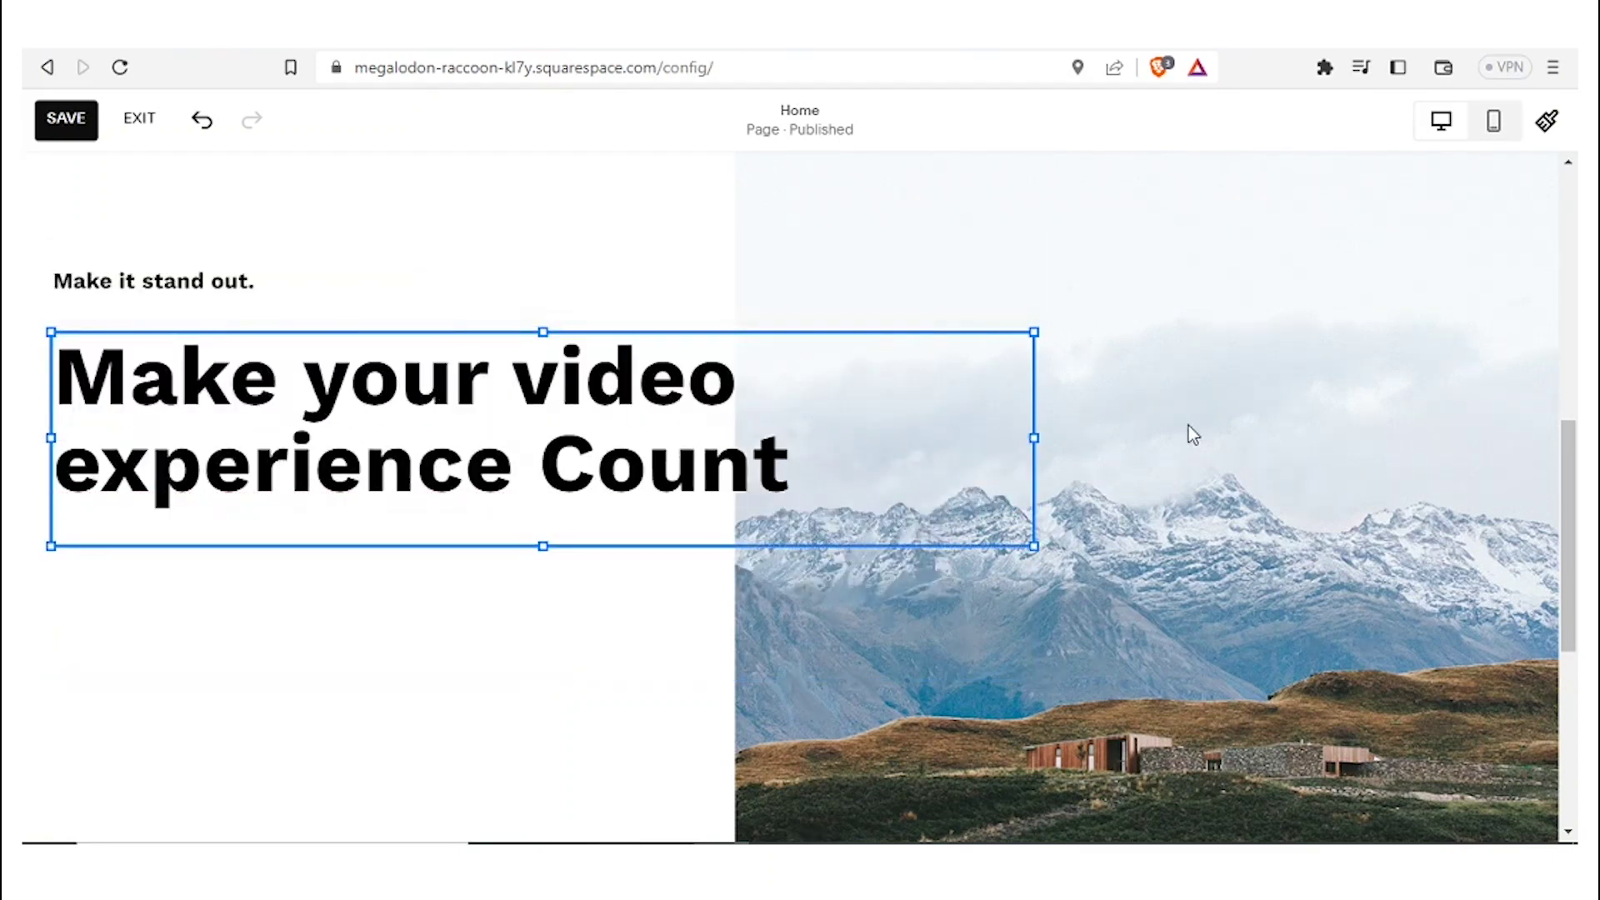
- Select the mountain photo block beside the headline
left_click(757, 437)
left_click(1142, 467)
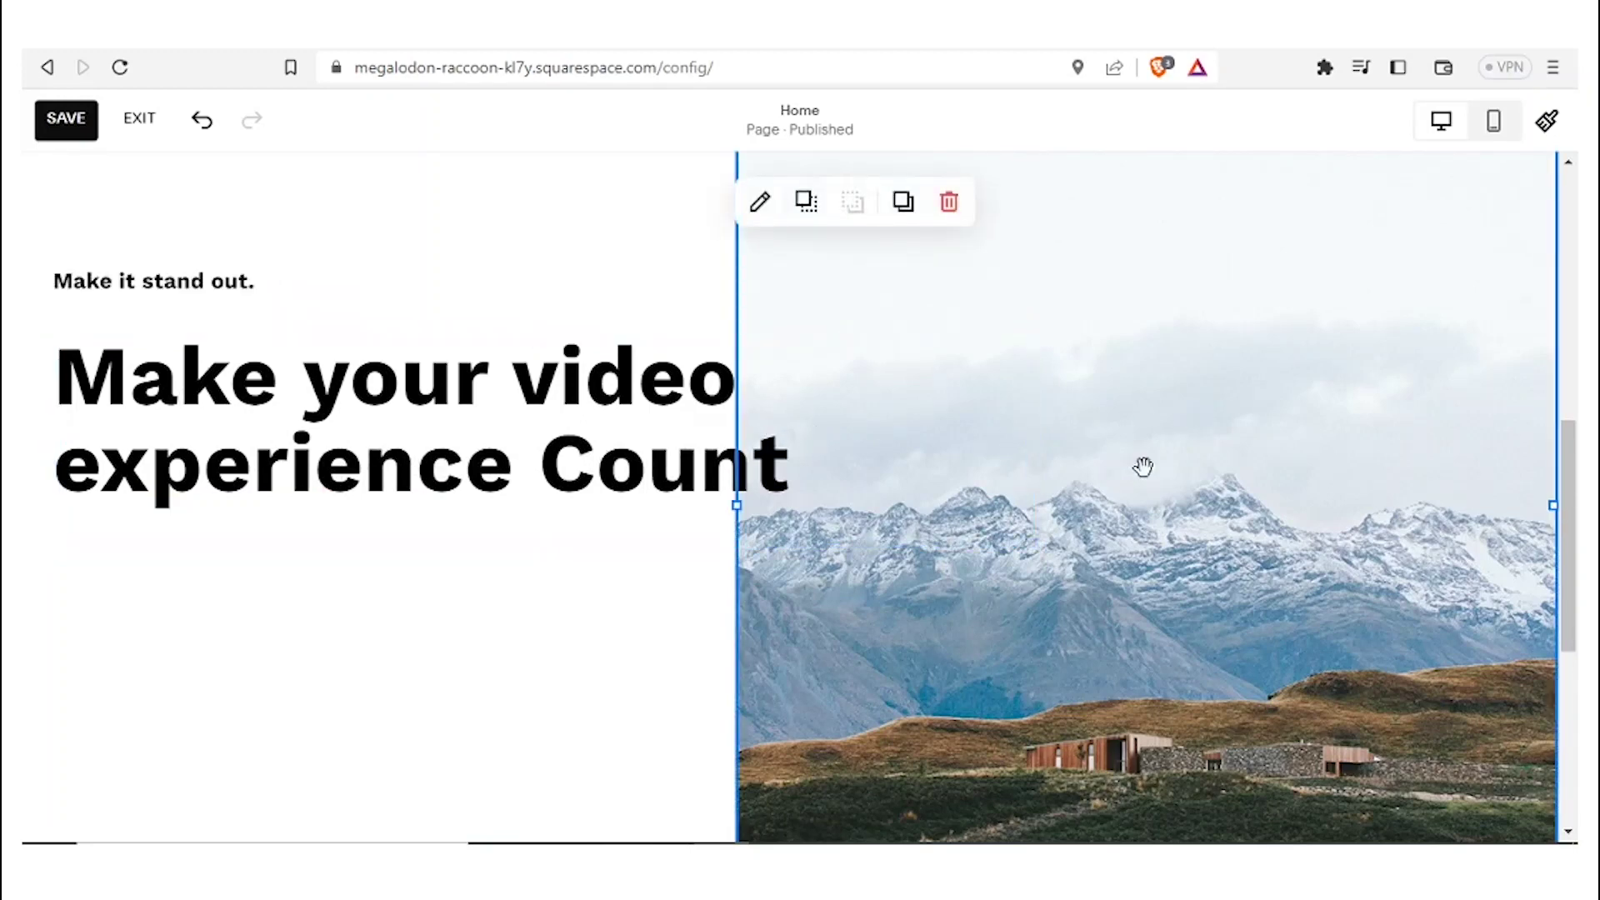
right_click(1145, 473)
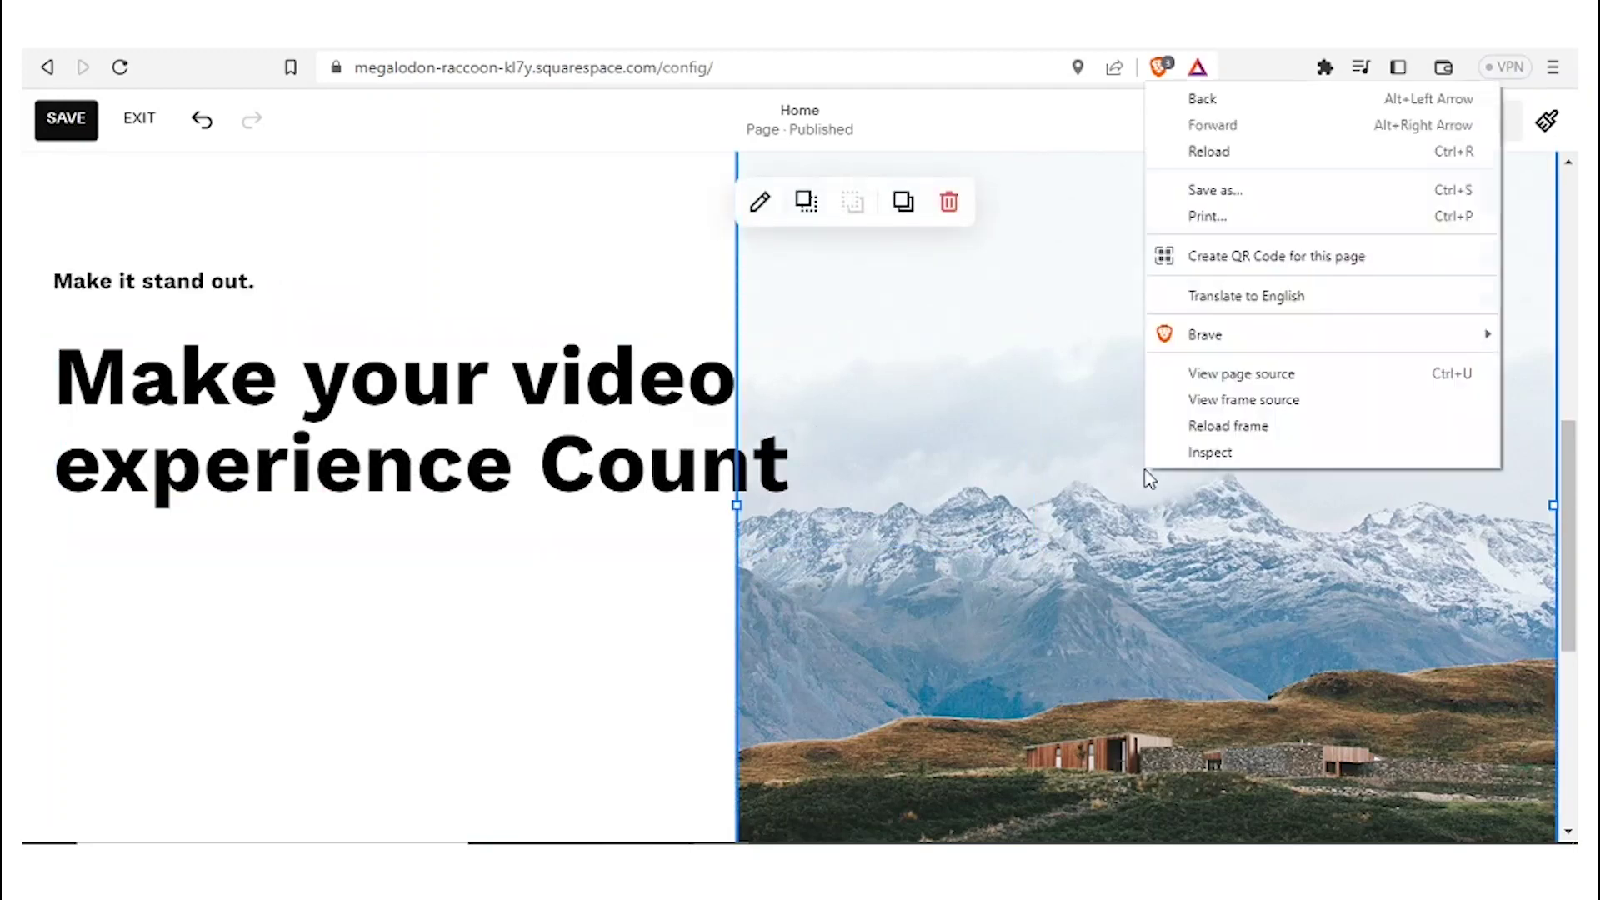
left_click(1034, 511)
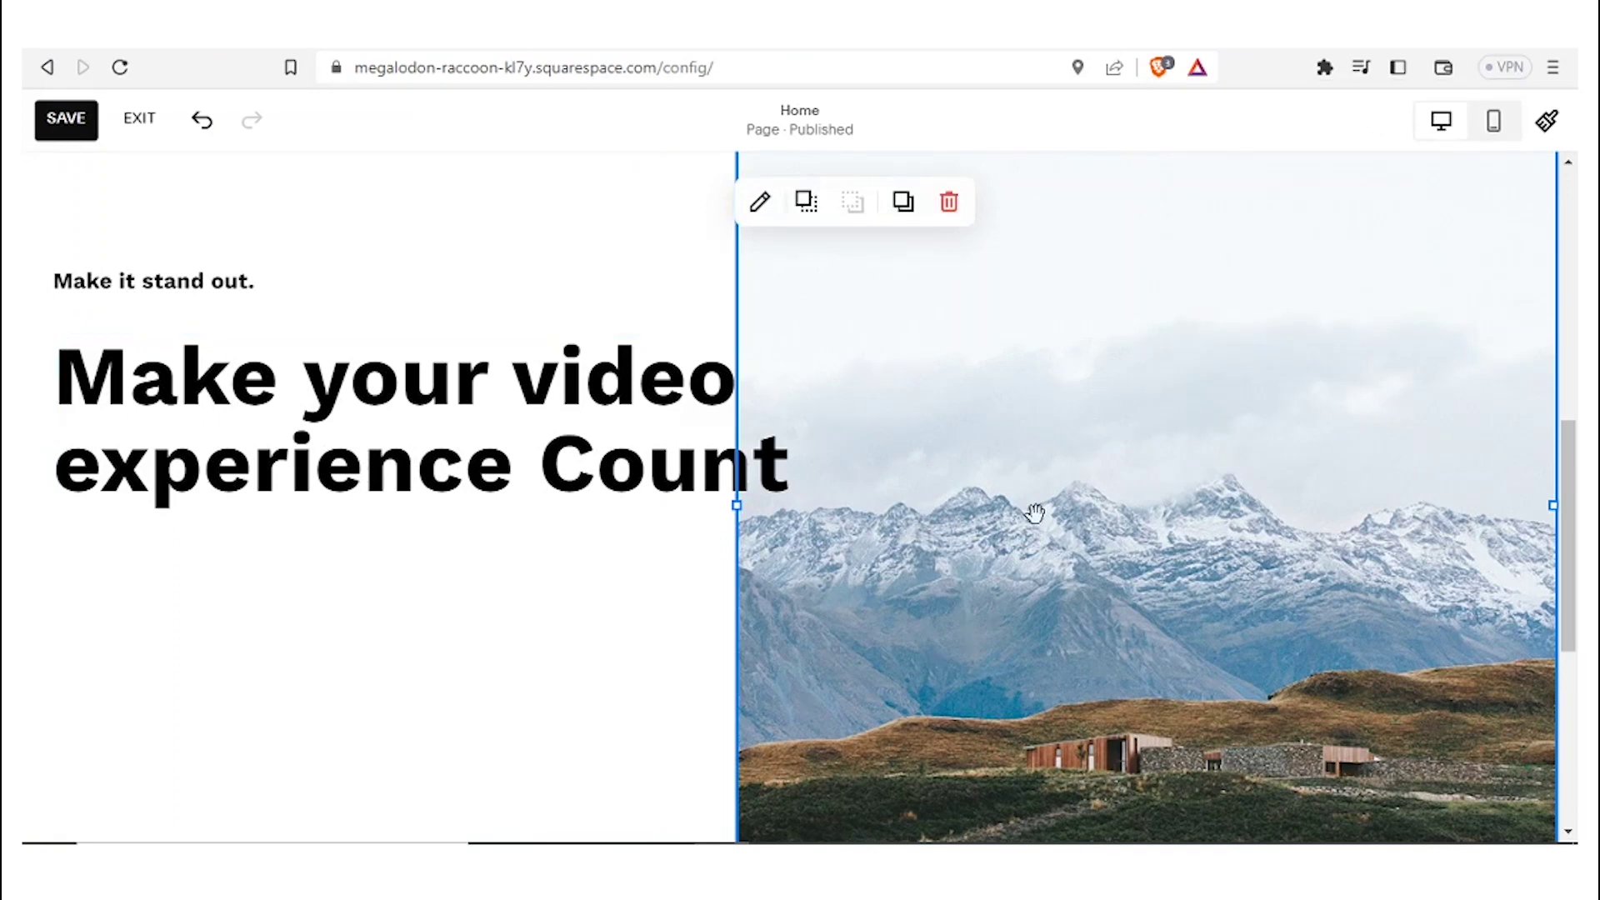
- Choose Replace and then Upload File in the mountain photo's settings
left_click(758, 207)
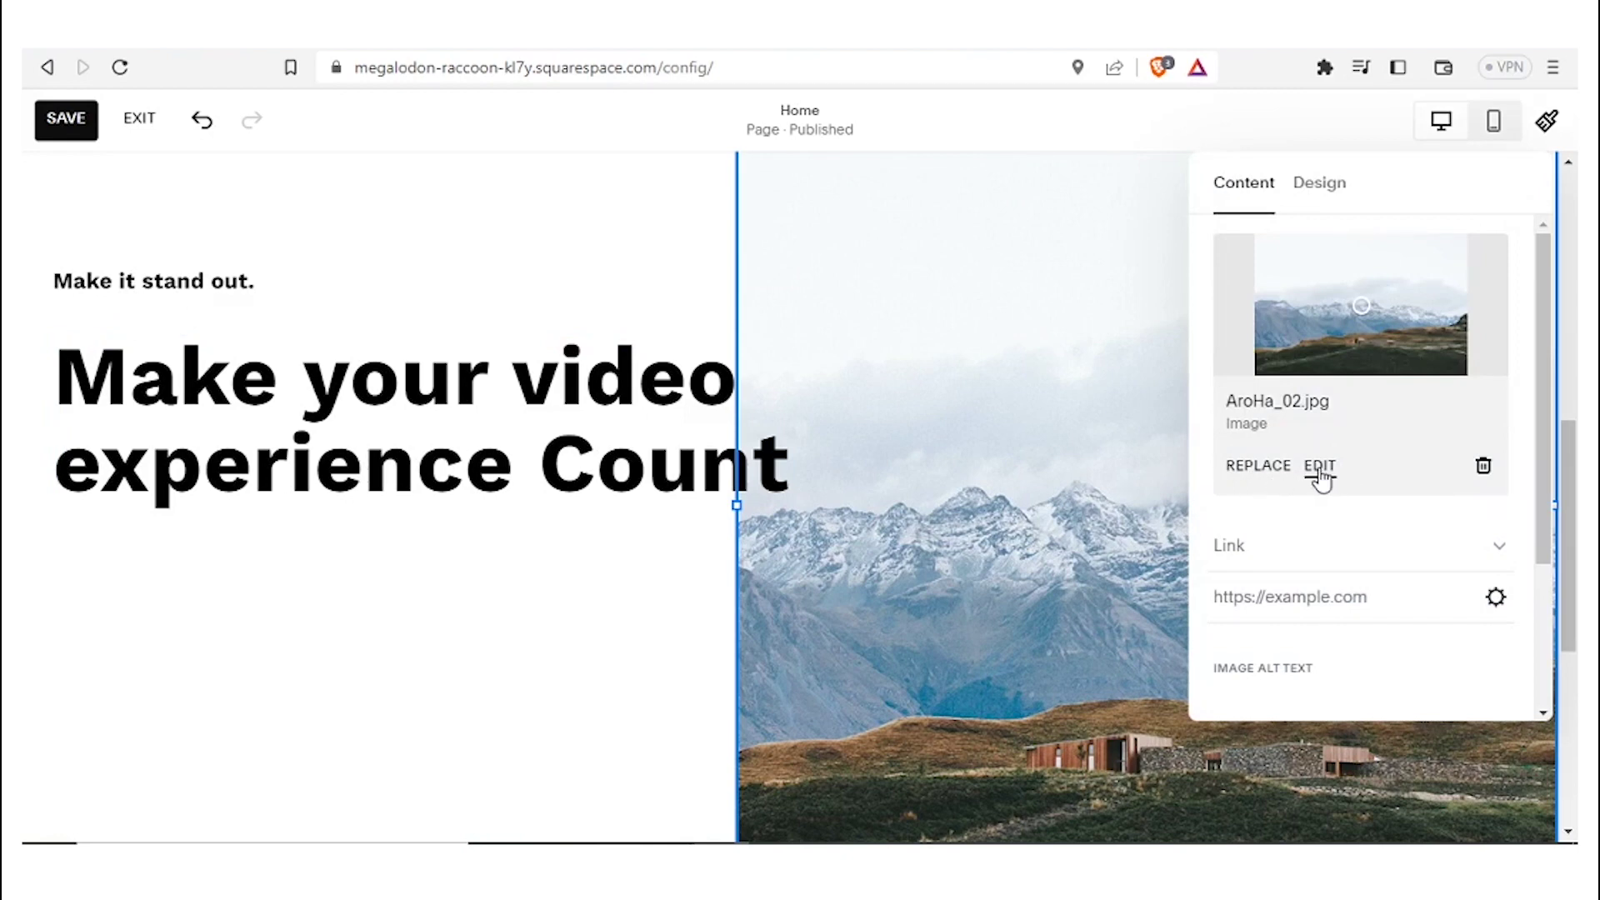
left_click(1267, 468)
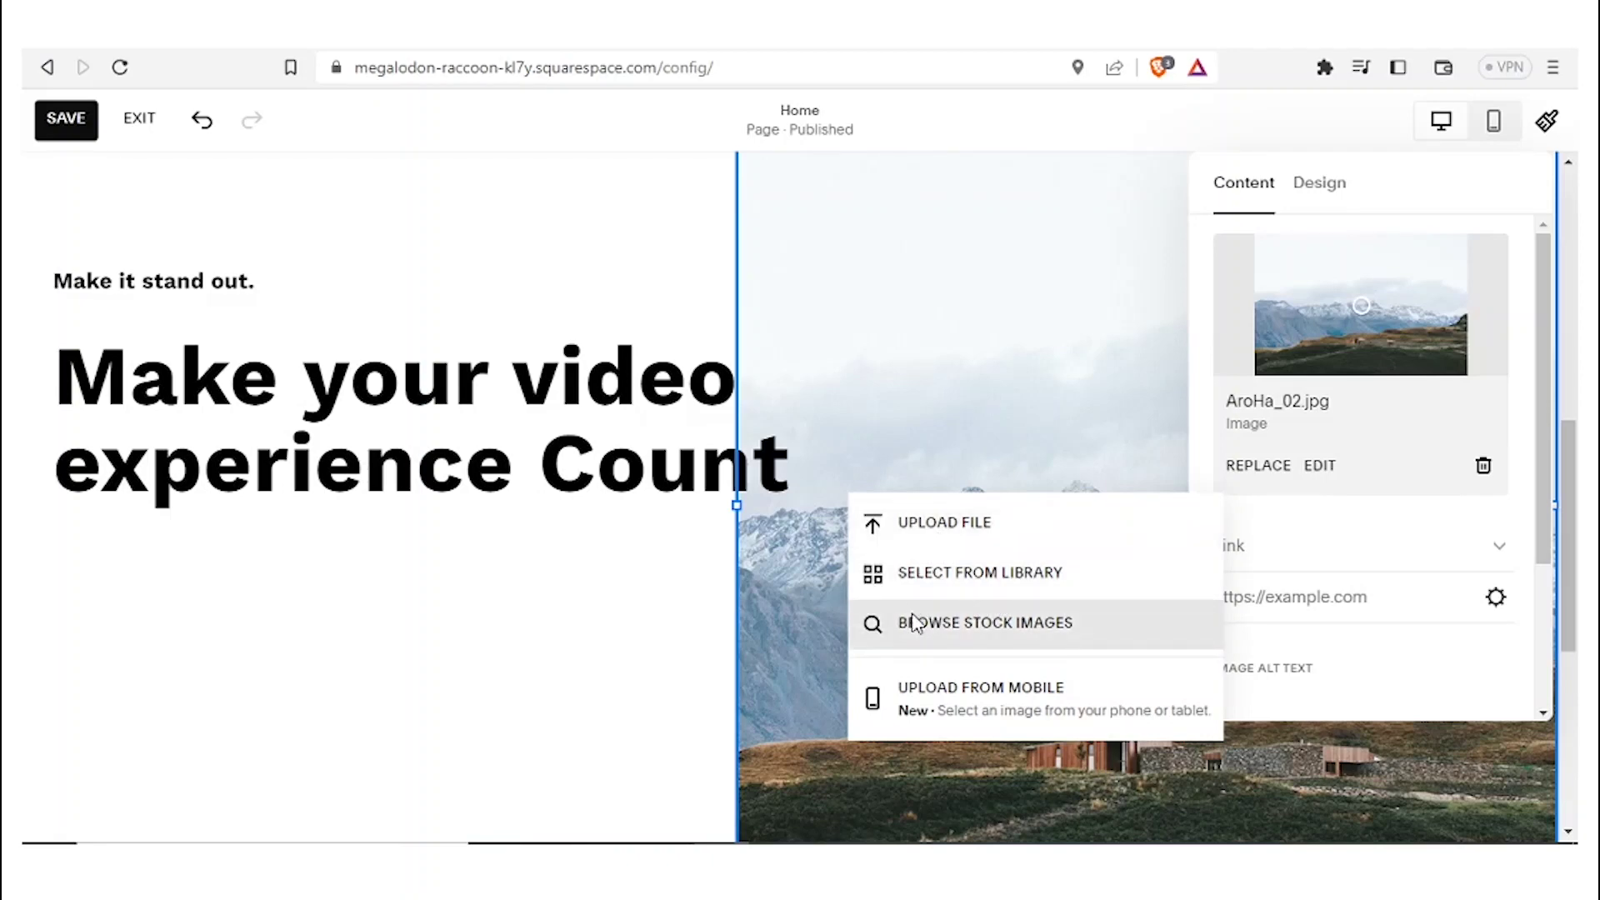
left_click(918, 518)
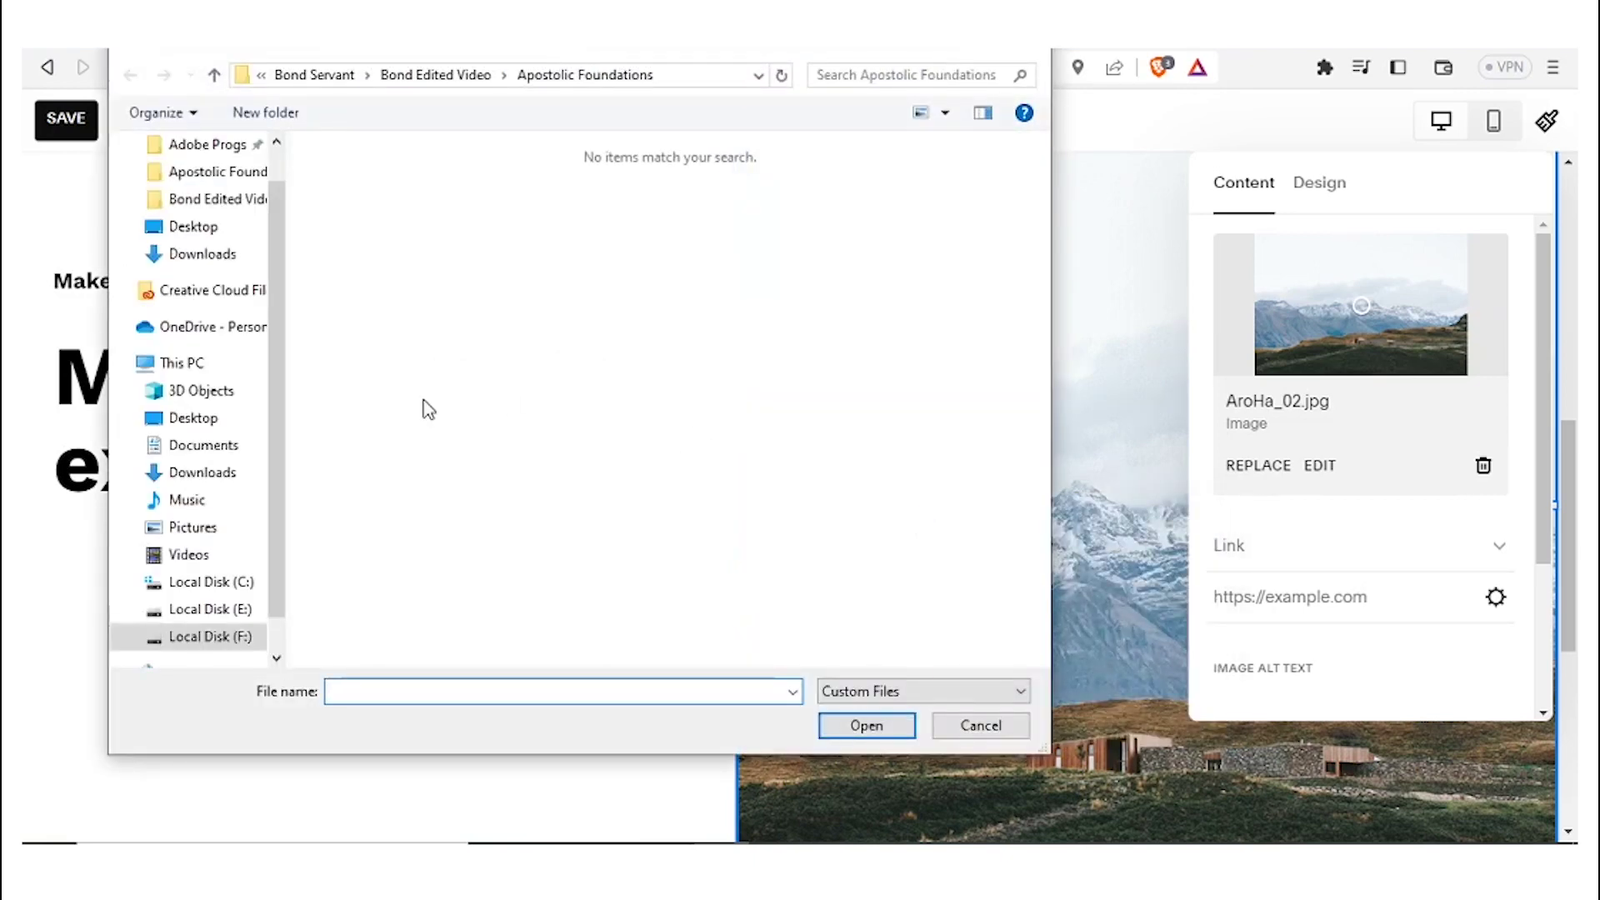
- Pick Giraffe from the Downloads folder and upload it in place of the mountain photo
left_click(214, 472)
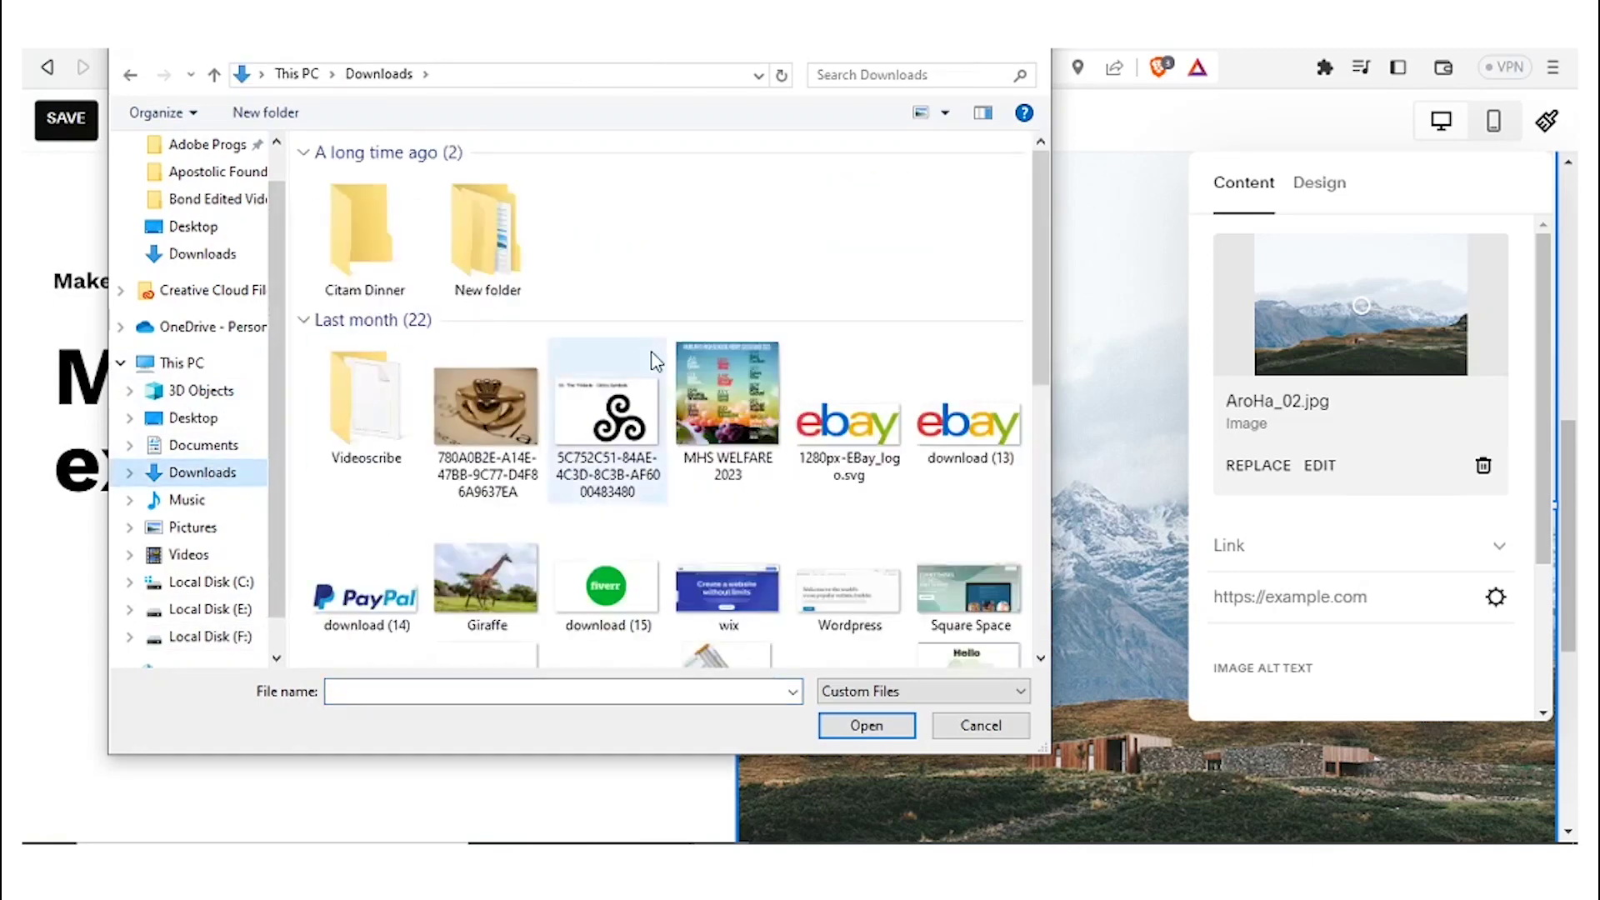
left_click_drag(1042, 207, 1037, 283)
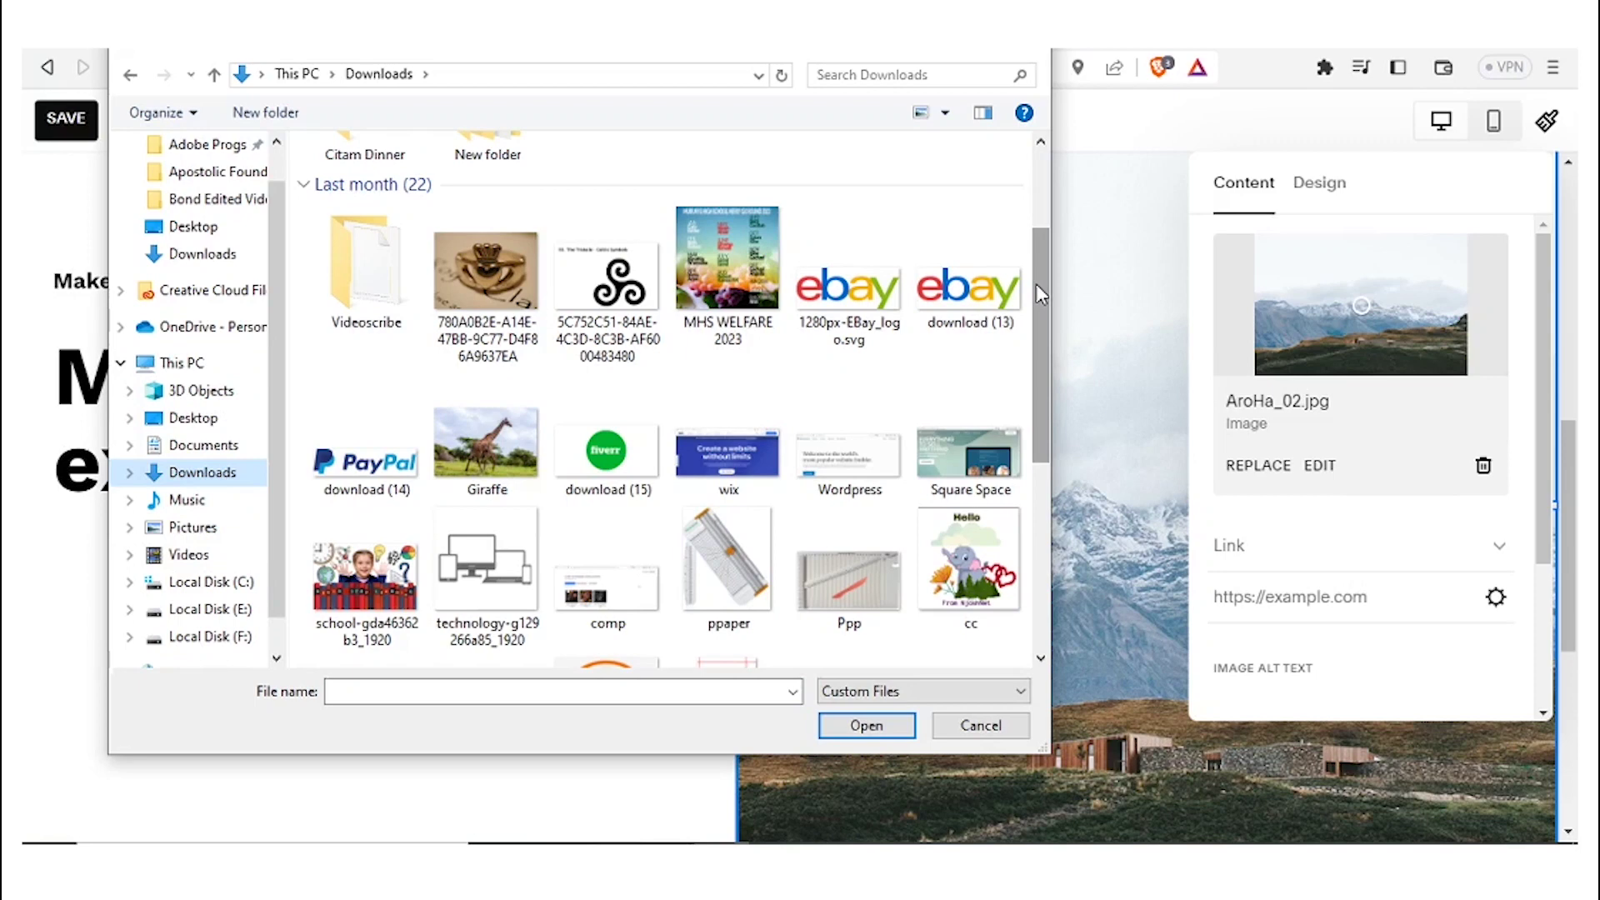
left_click(477, 467)
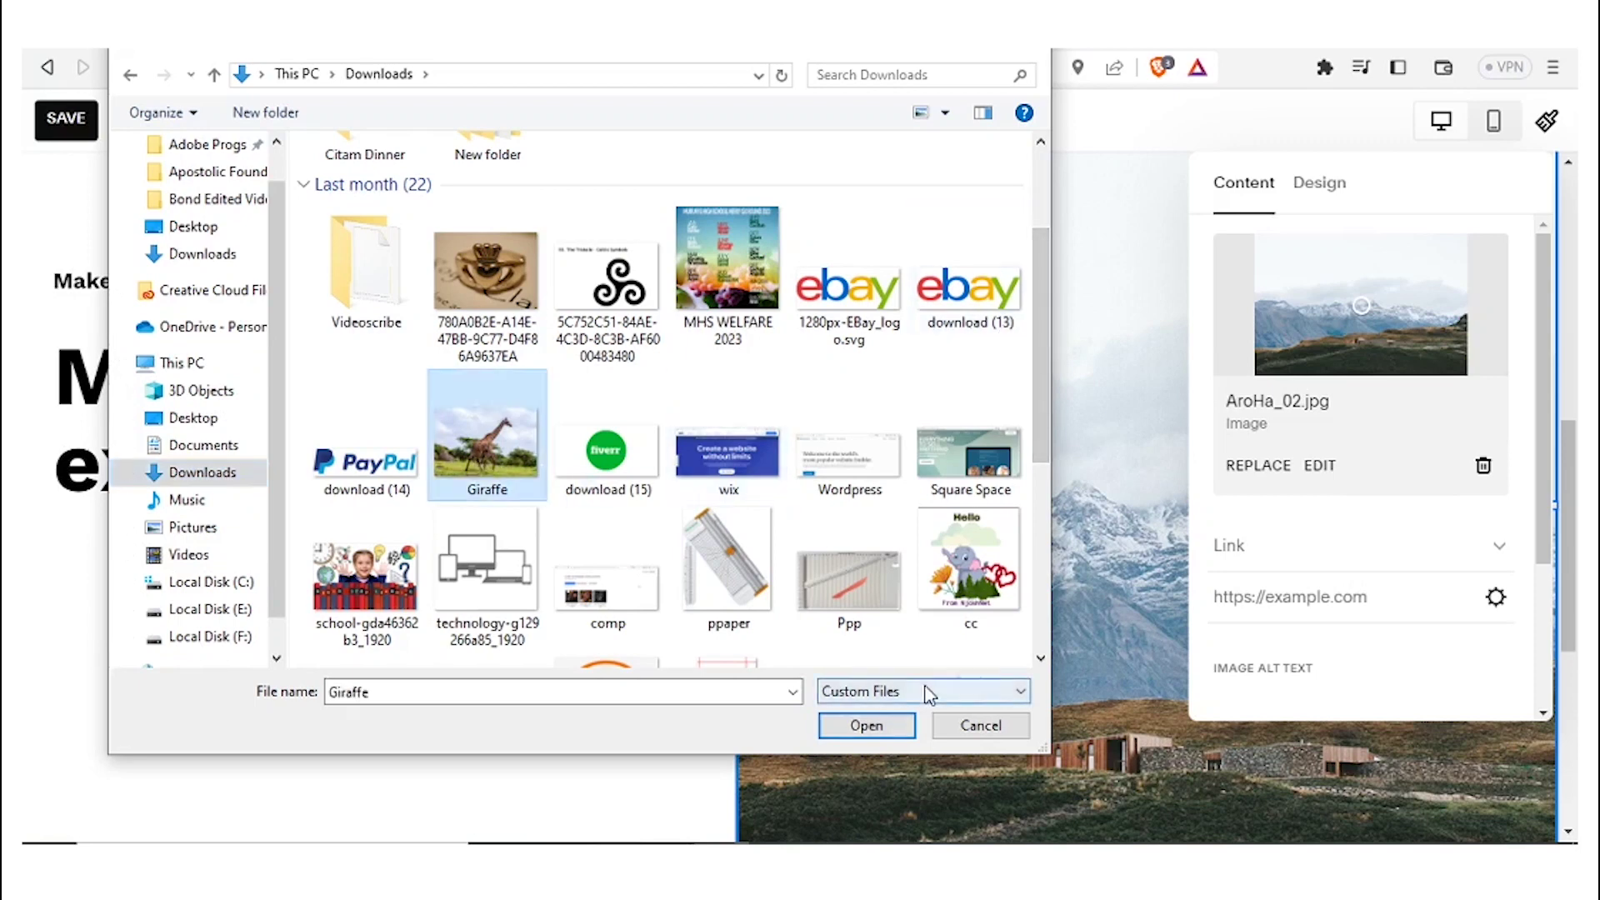
left_click(875, 729)
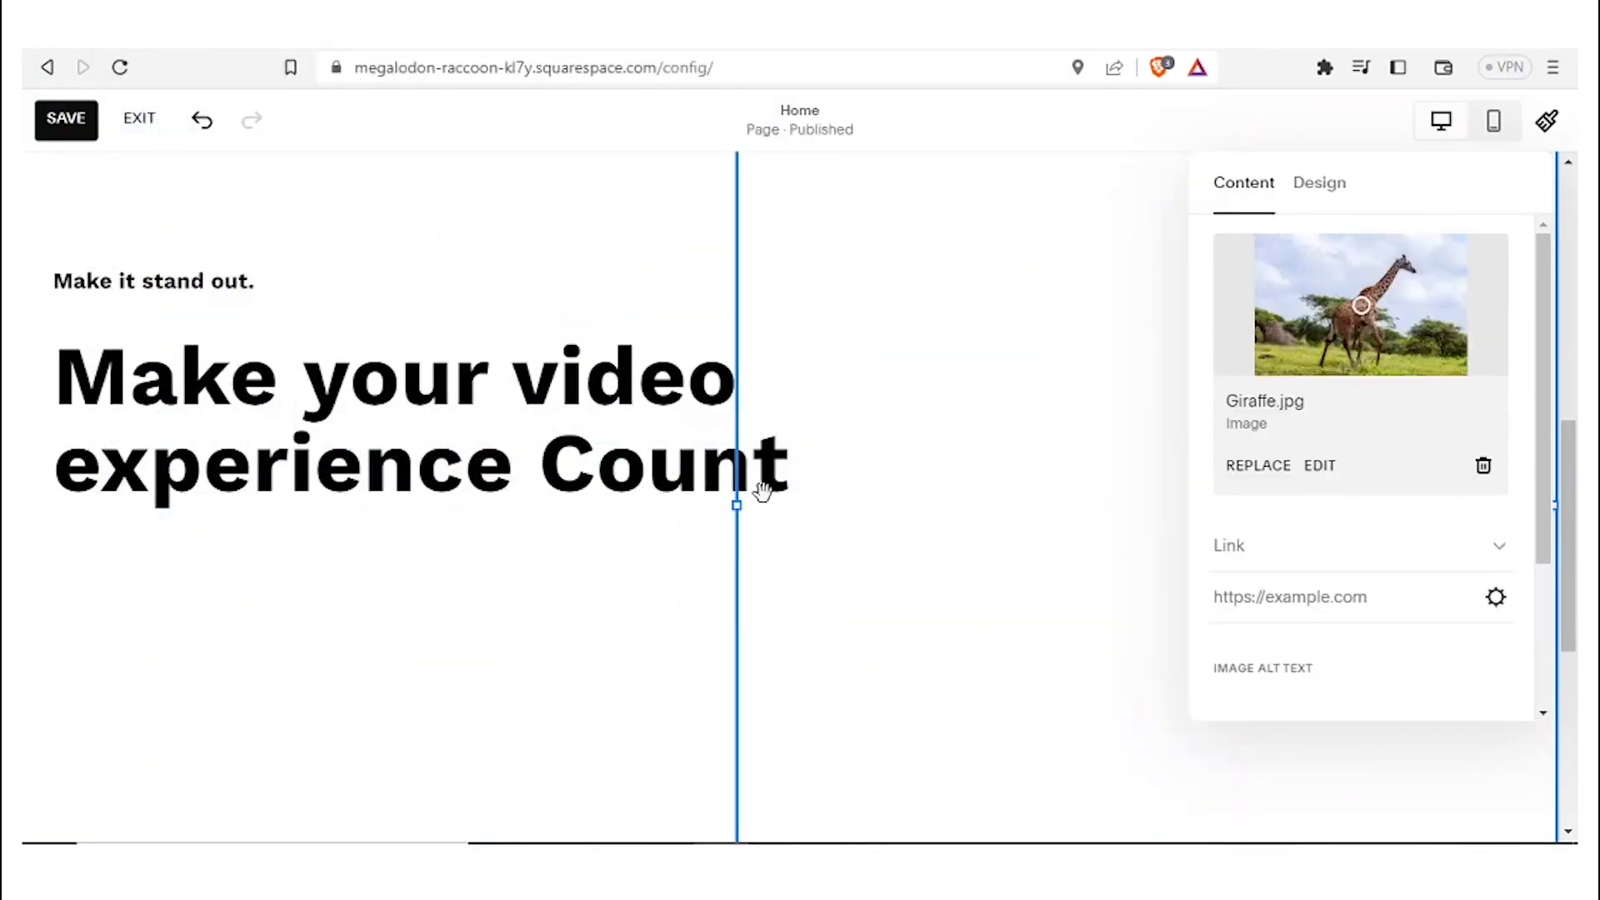
- Close the image settings and save the page with the new giraffe section
left_click(583, 543)
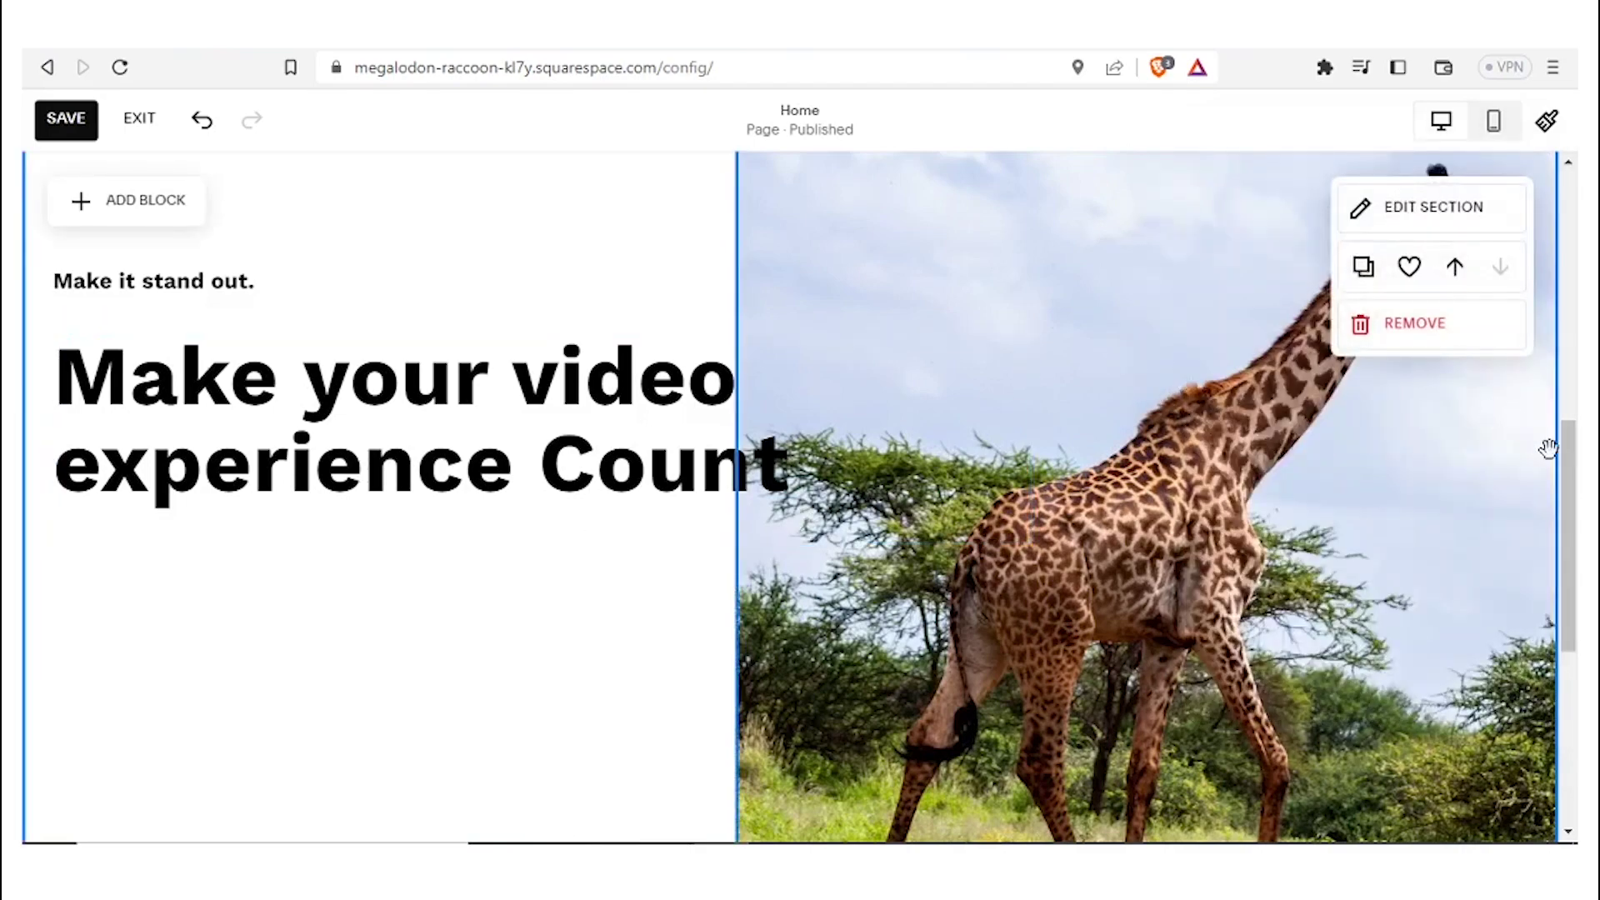
left_click_drag(1569, 488, 1573, 193)
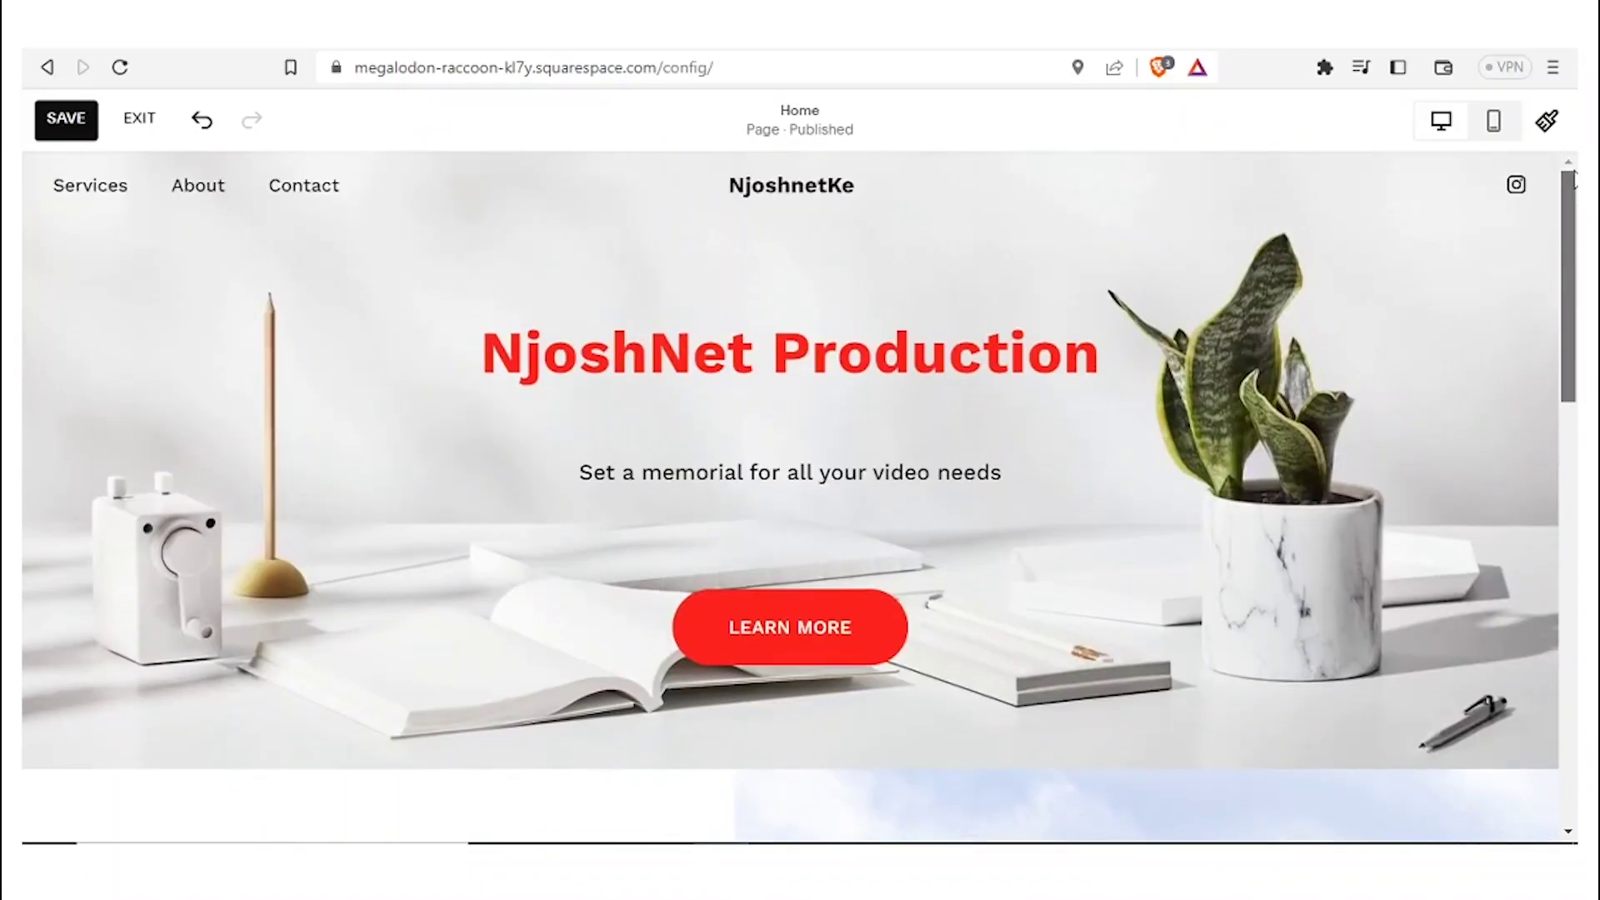
scroll(1564, 311, "down", 1)
scroll(1561, 220, "up", 1)
left_click_drag(1564, 215, 1544, 356)
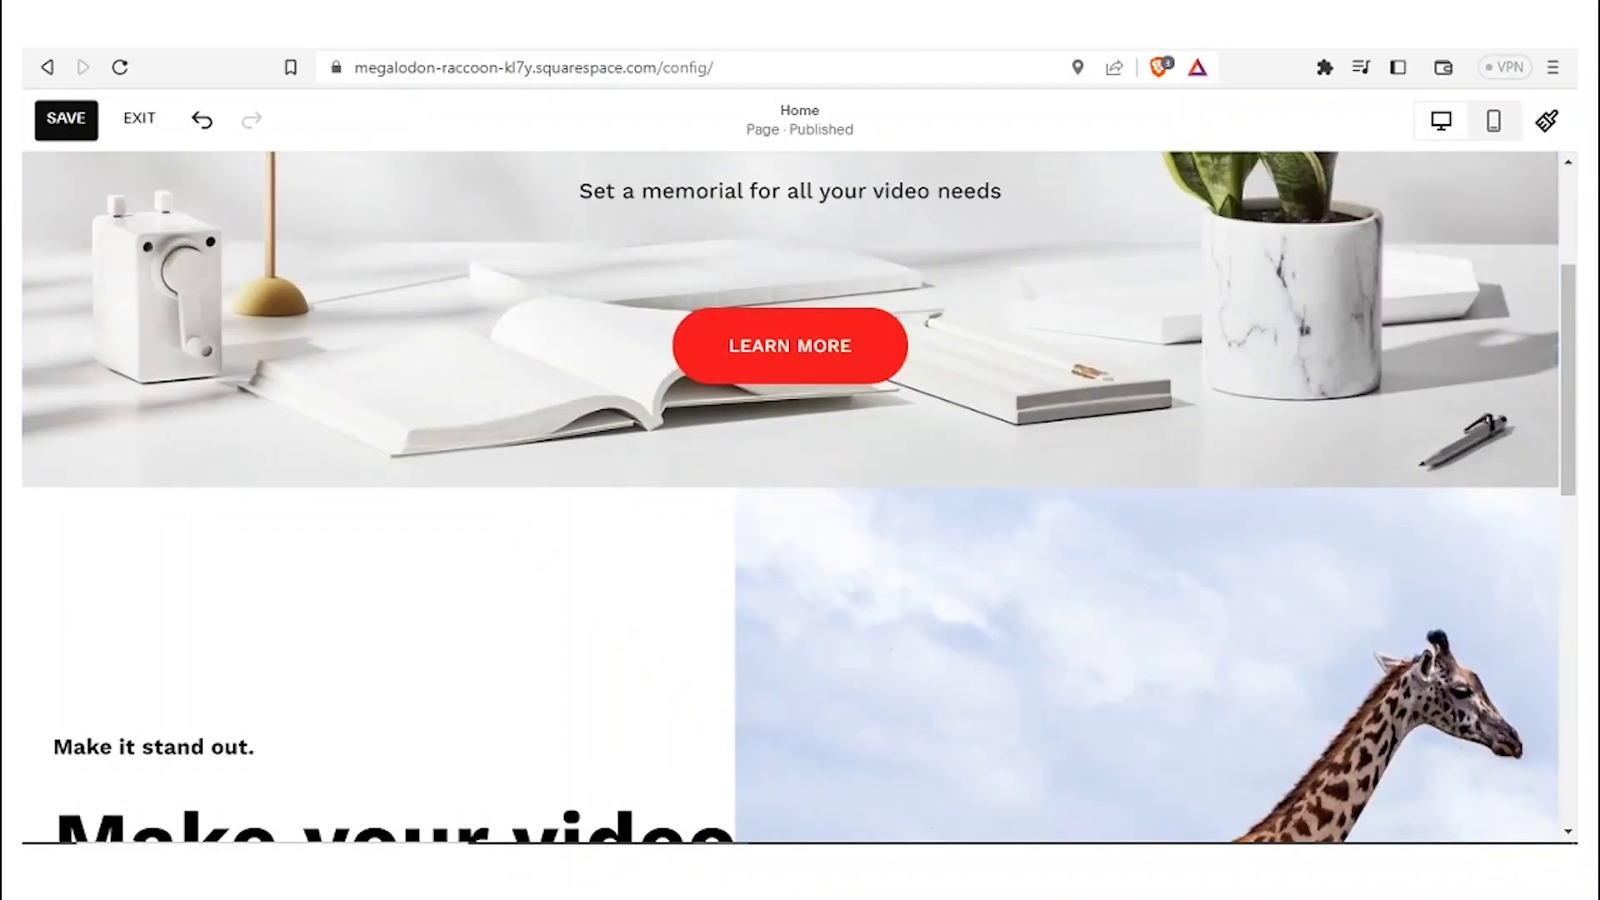
left_click(75, 133)
- Check the site footer, then return to page editing and scroll back up to the hero
left_click_drag(1567, 466, 1555, 828)
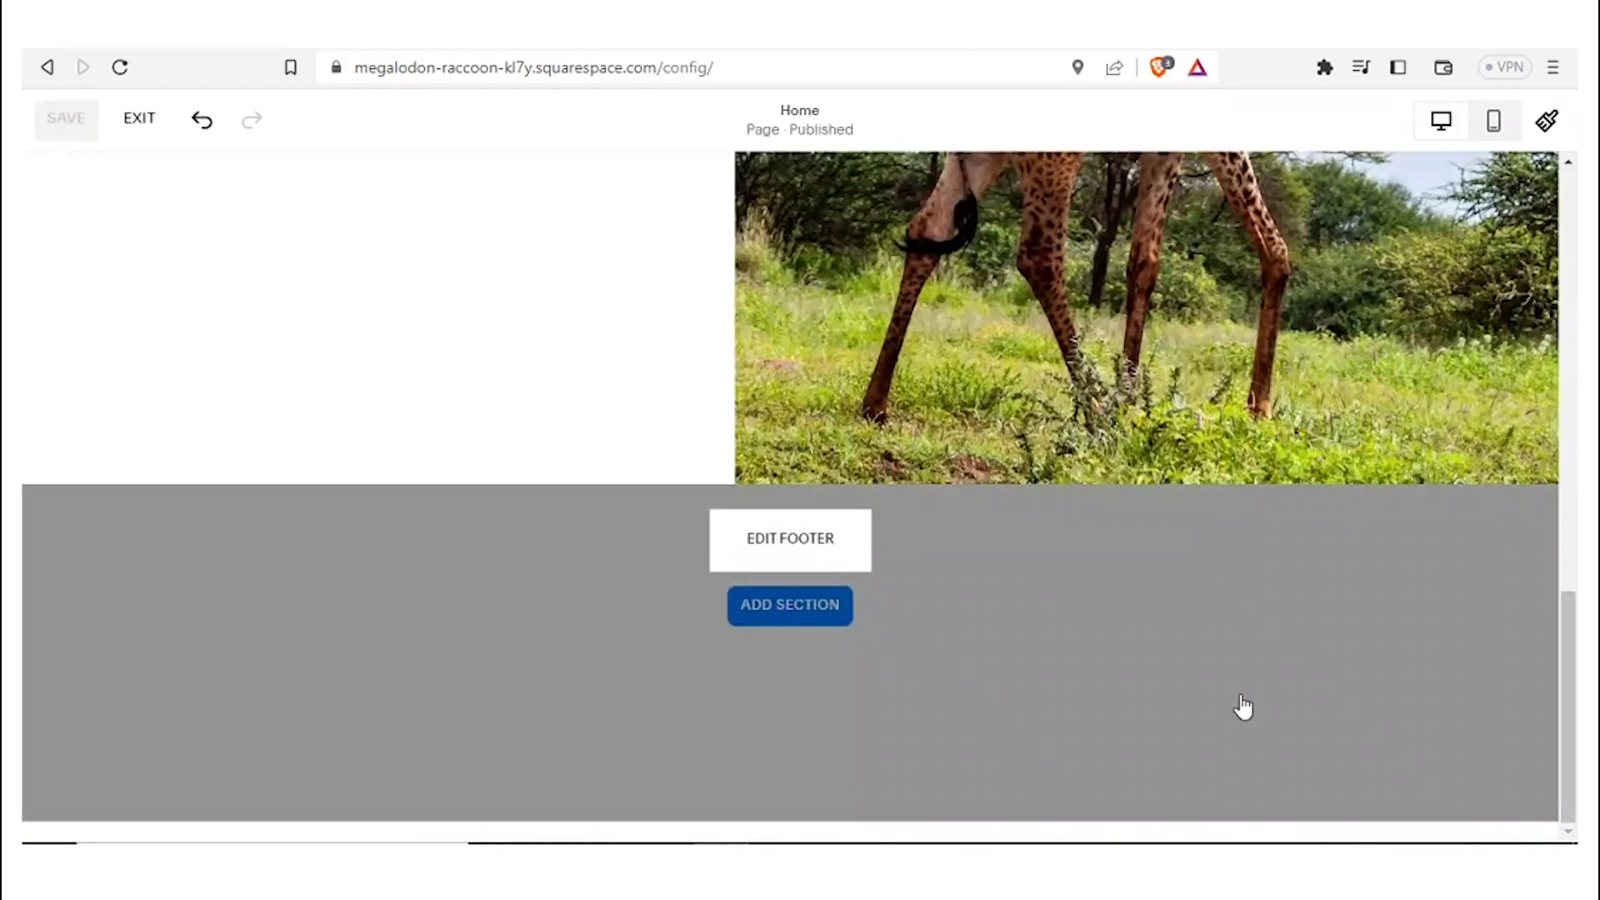
left_click(785, 544)
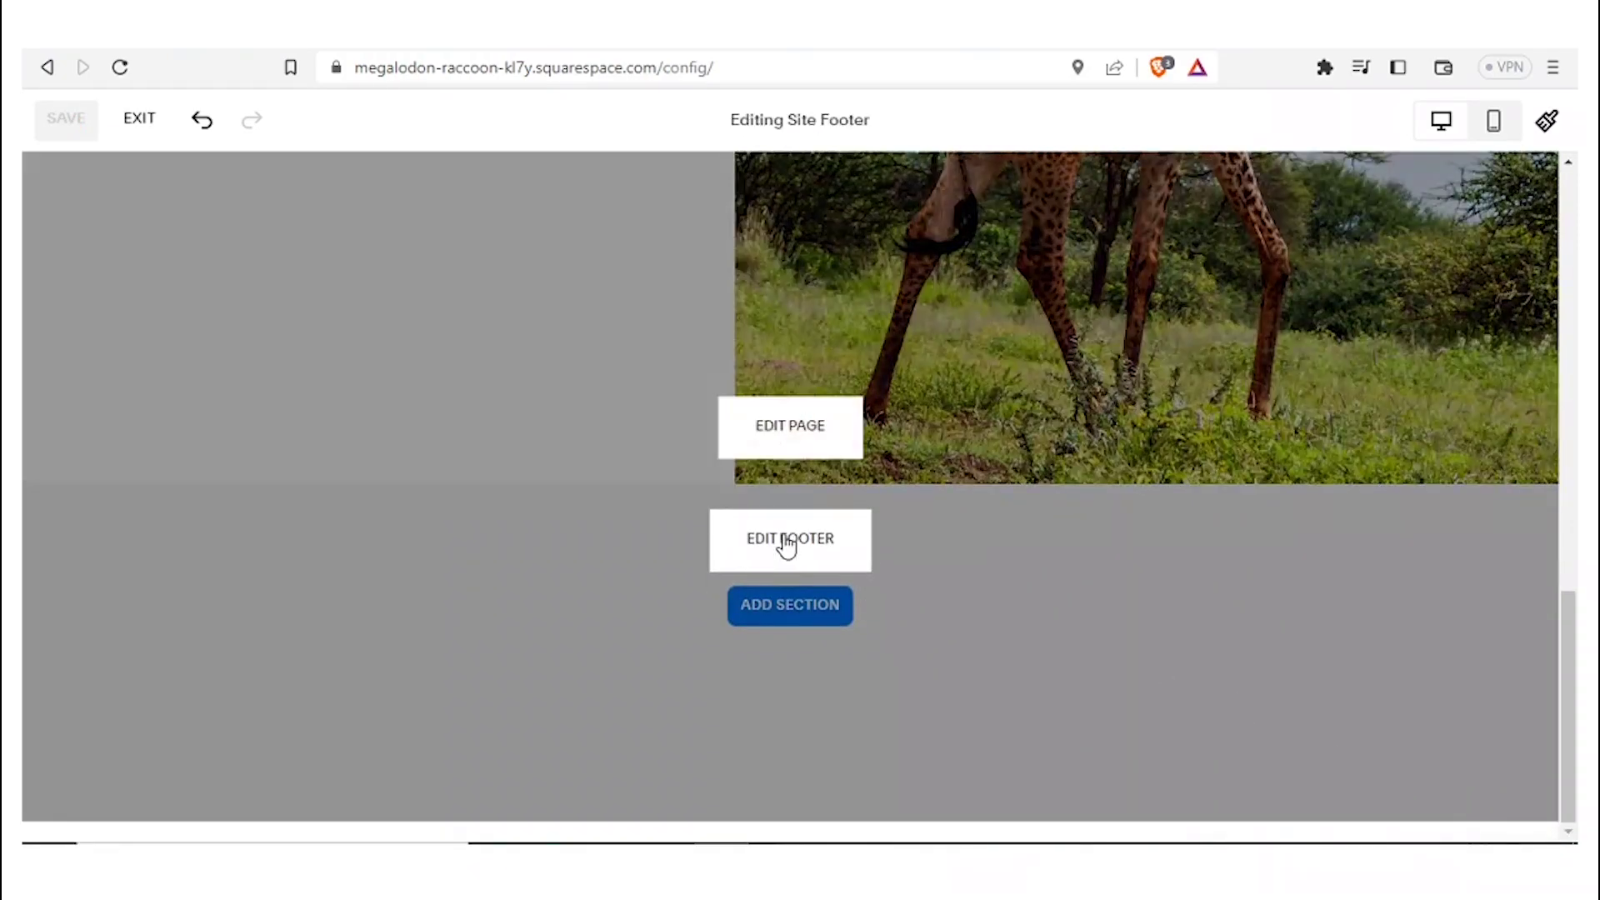
left_click(798, 434)
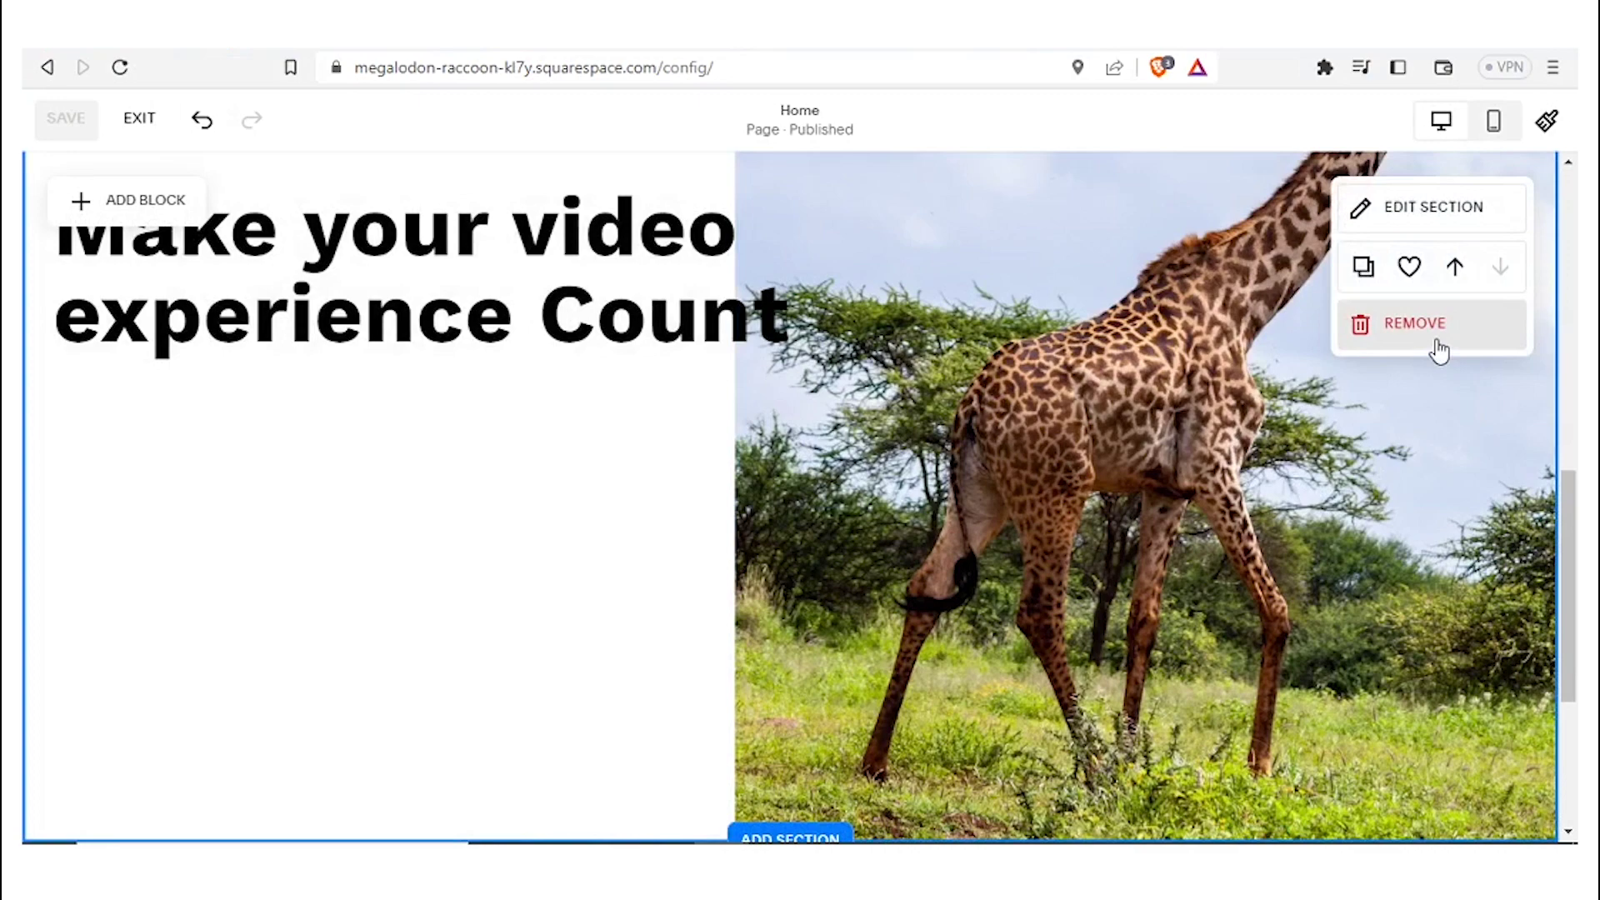
left_click_drag(1571, 513, 1573, 213)
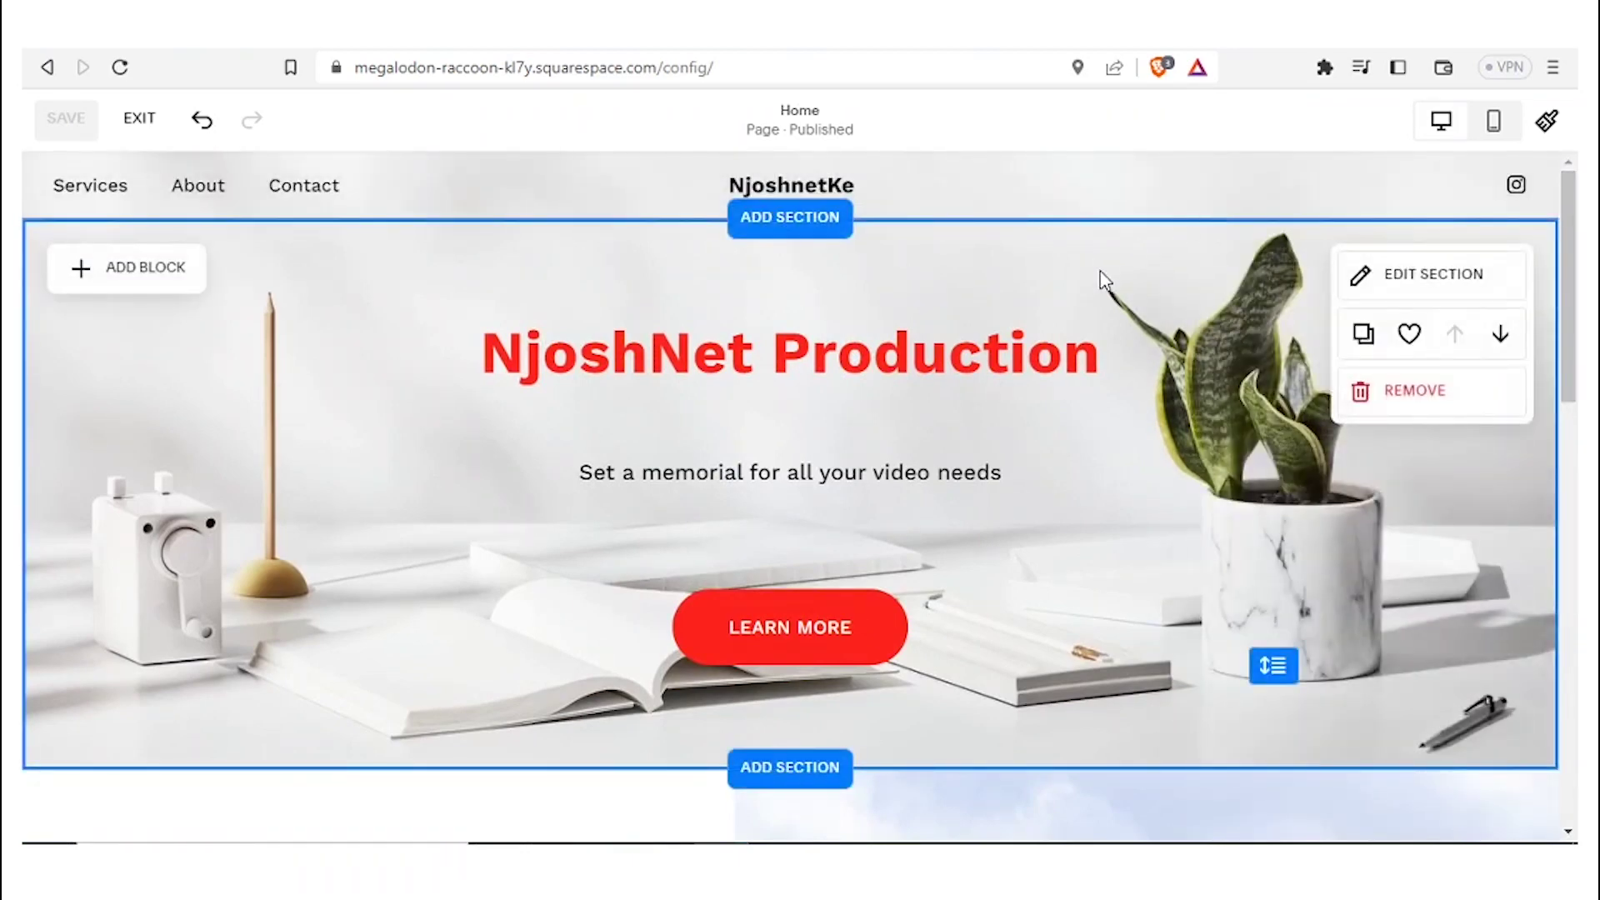
- Upload the NjoshNet logo file under the header's Site title & logo settings
left_click(1473, 185)
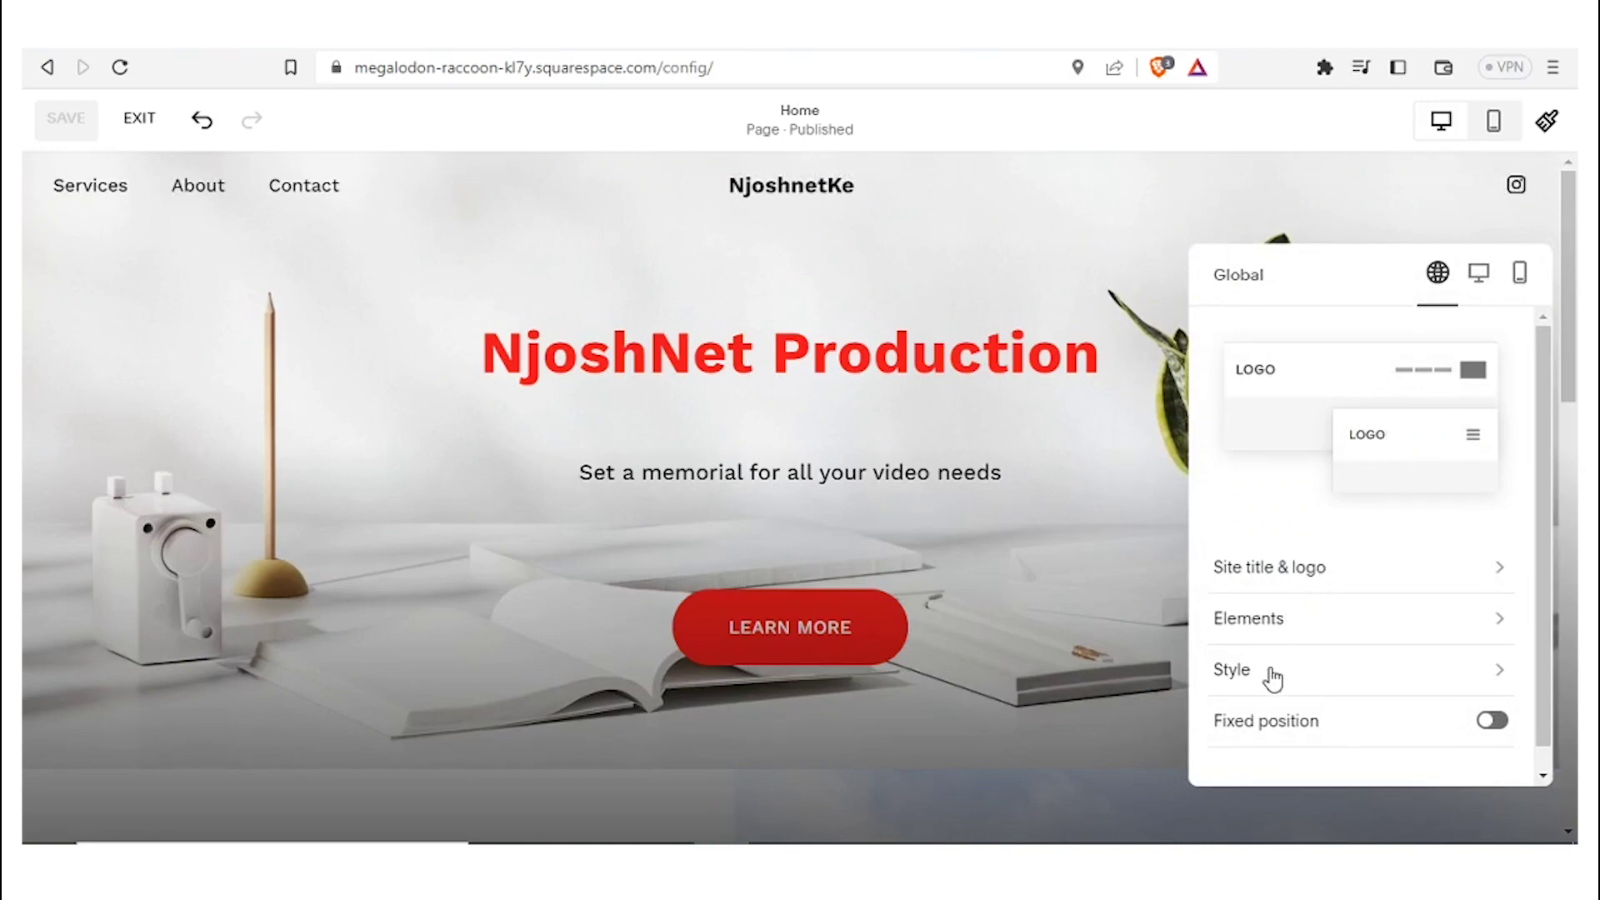
left_click_drag(1538, 551, 1538, 587)
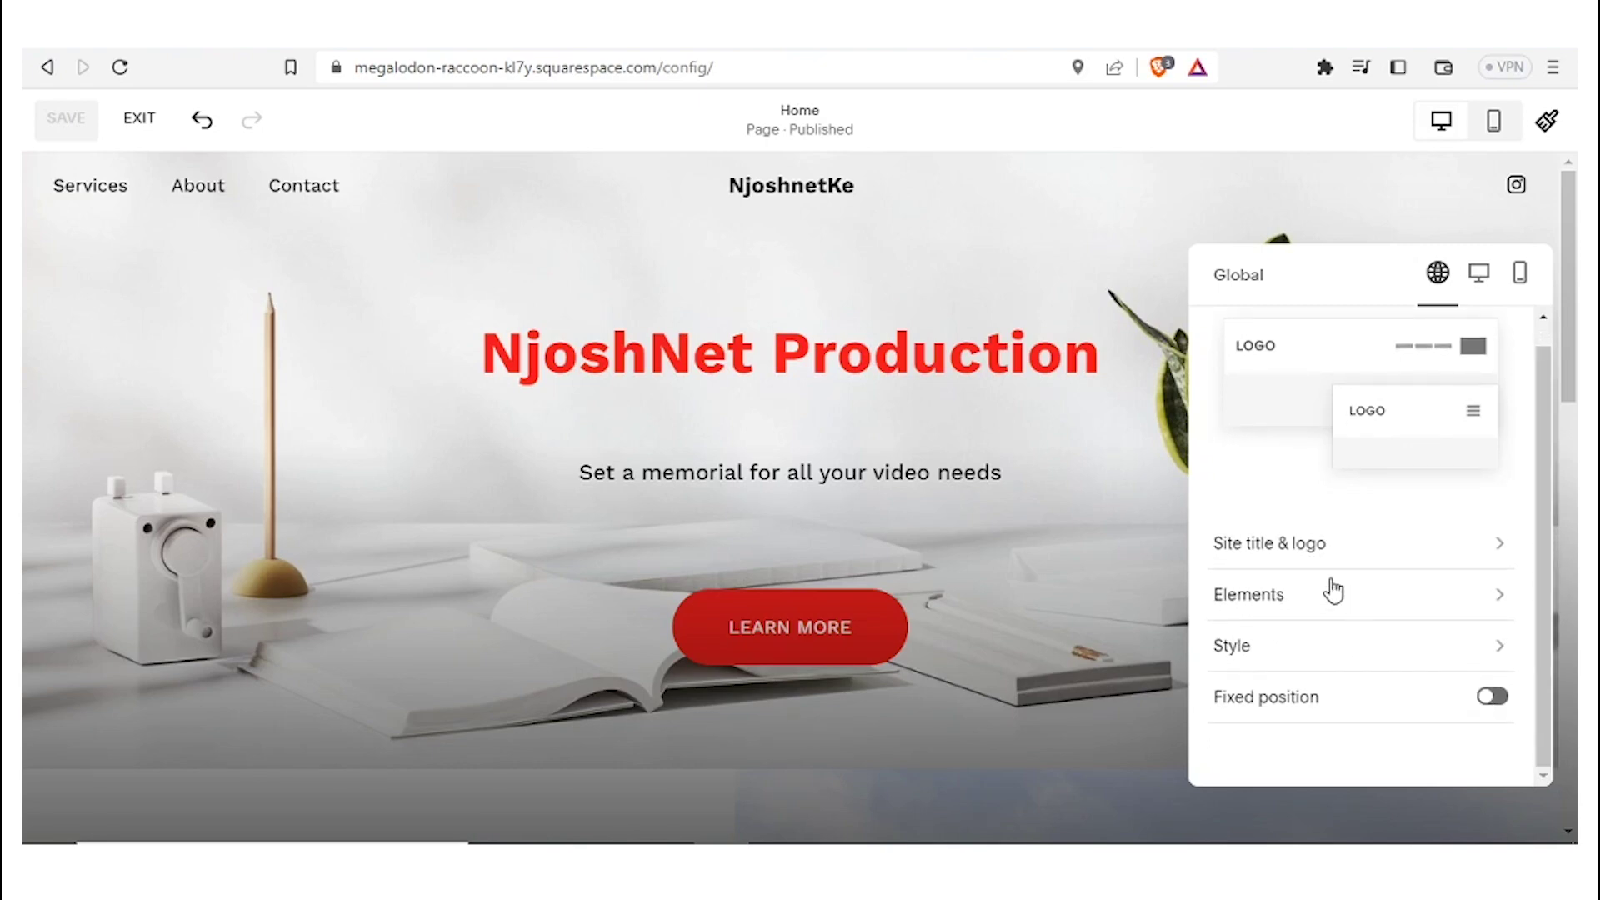
left_click(1297, 561)
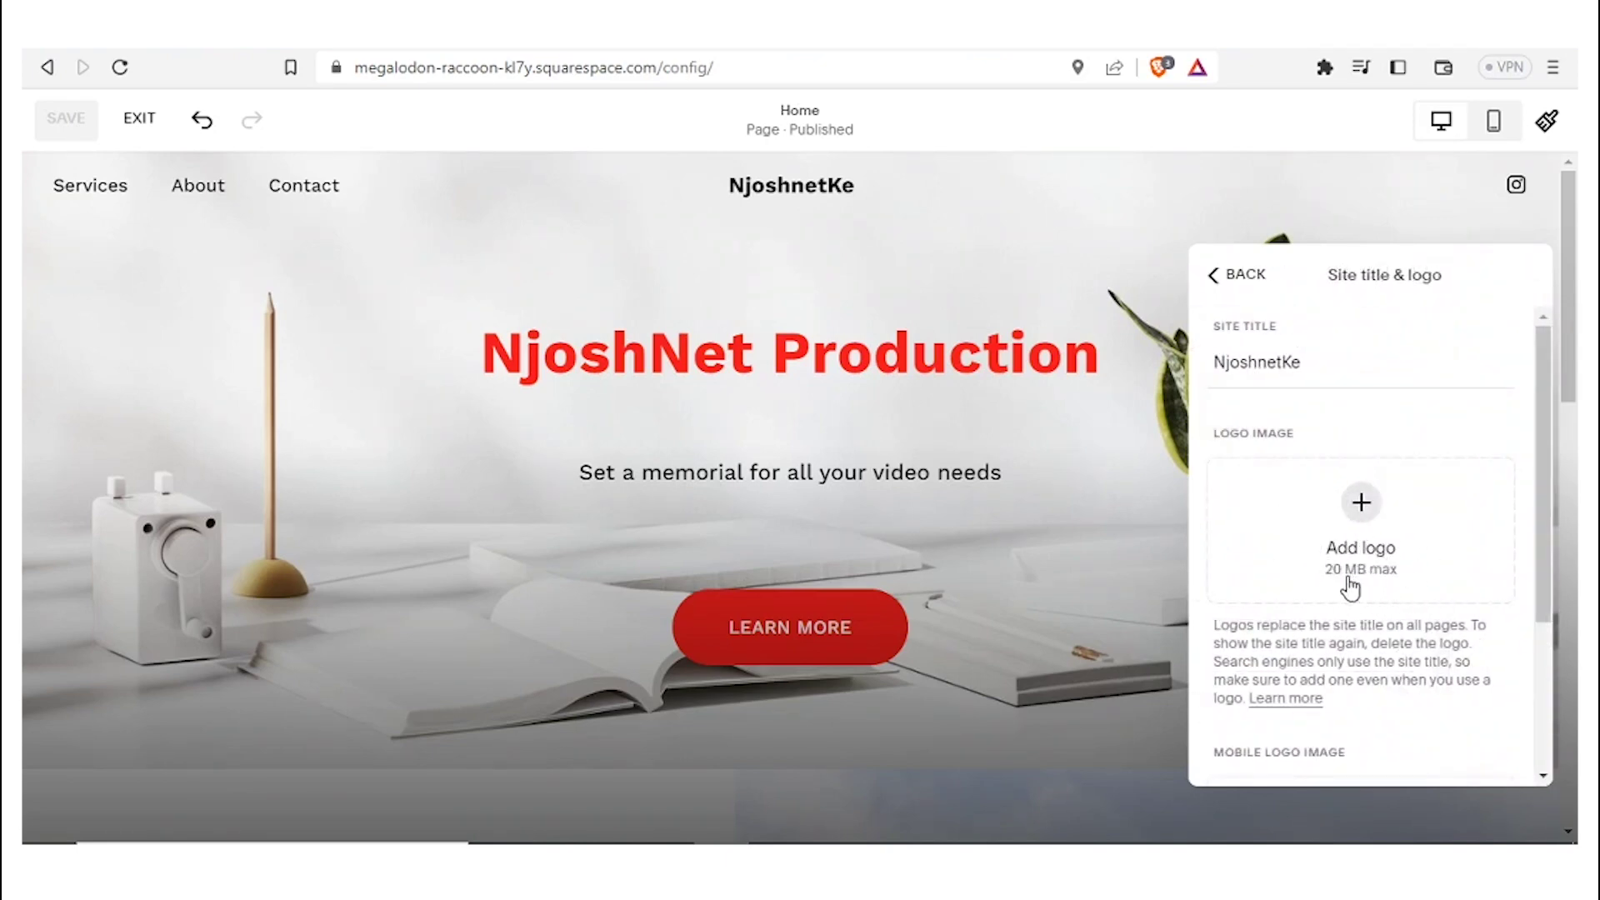
left_click(1364, 504)
left_click(1307, 559)
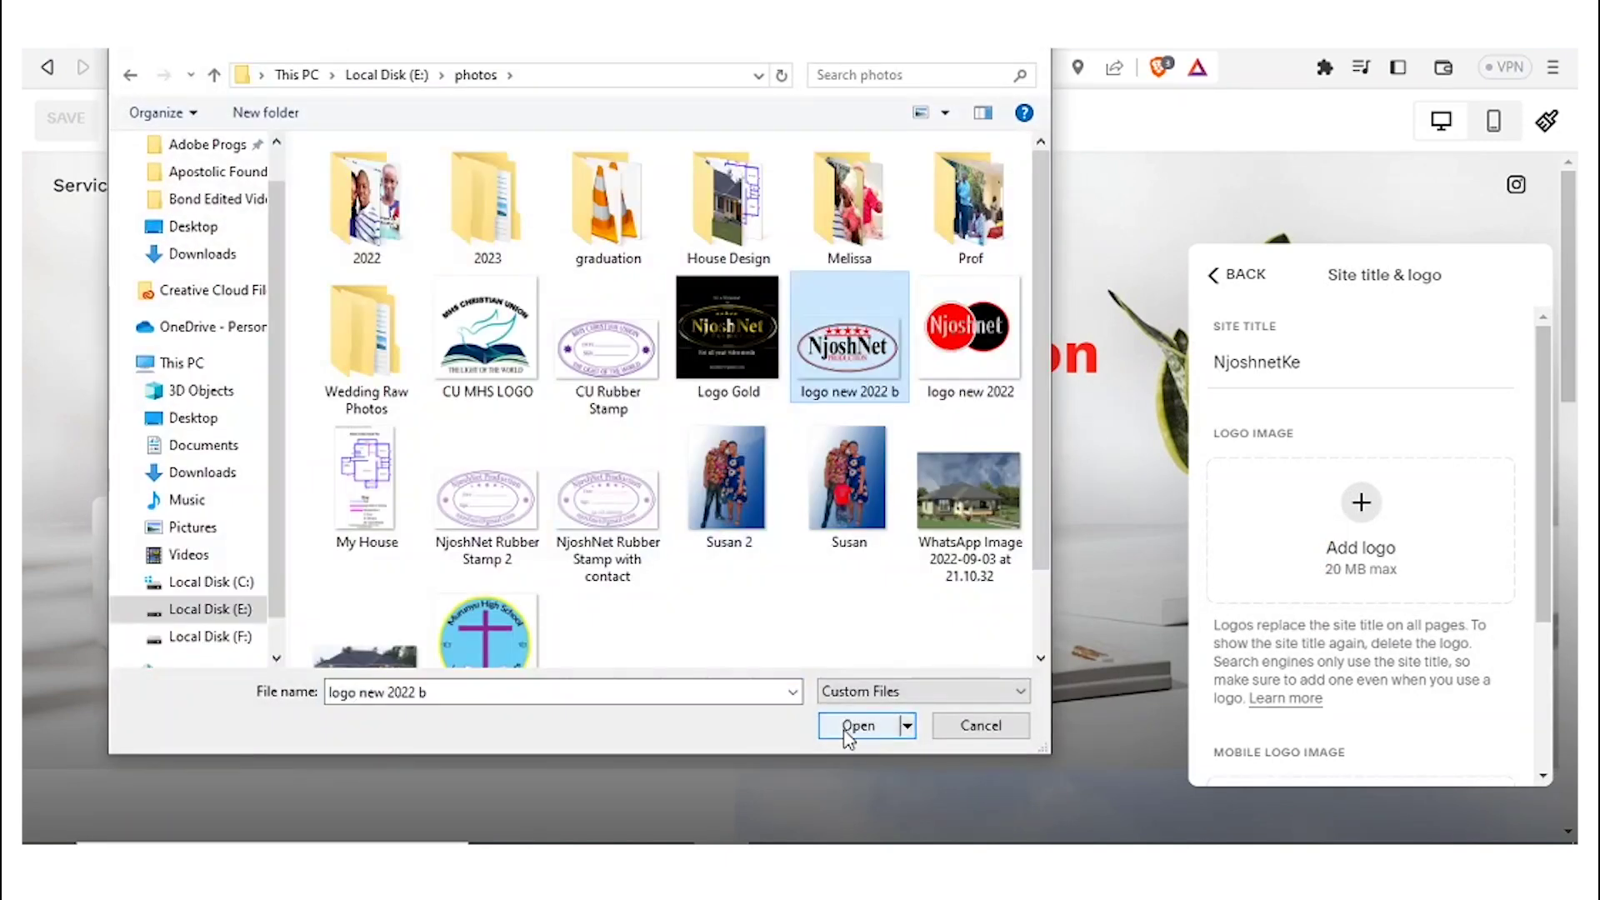
left_click(856, 726)
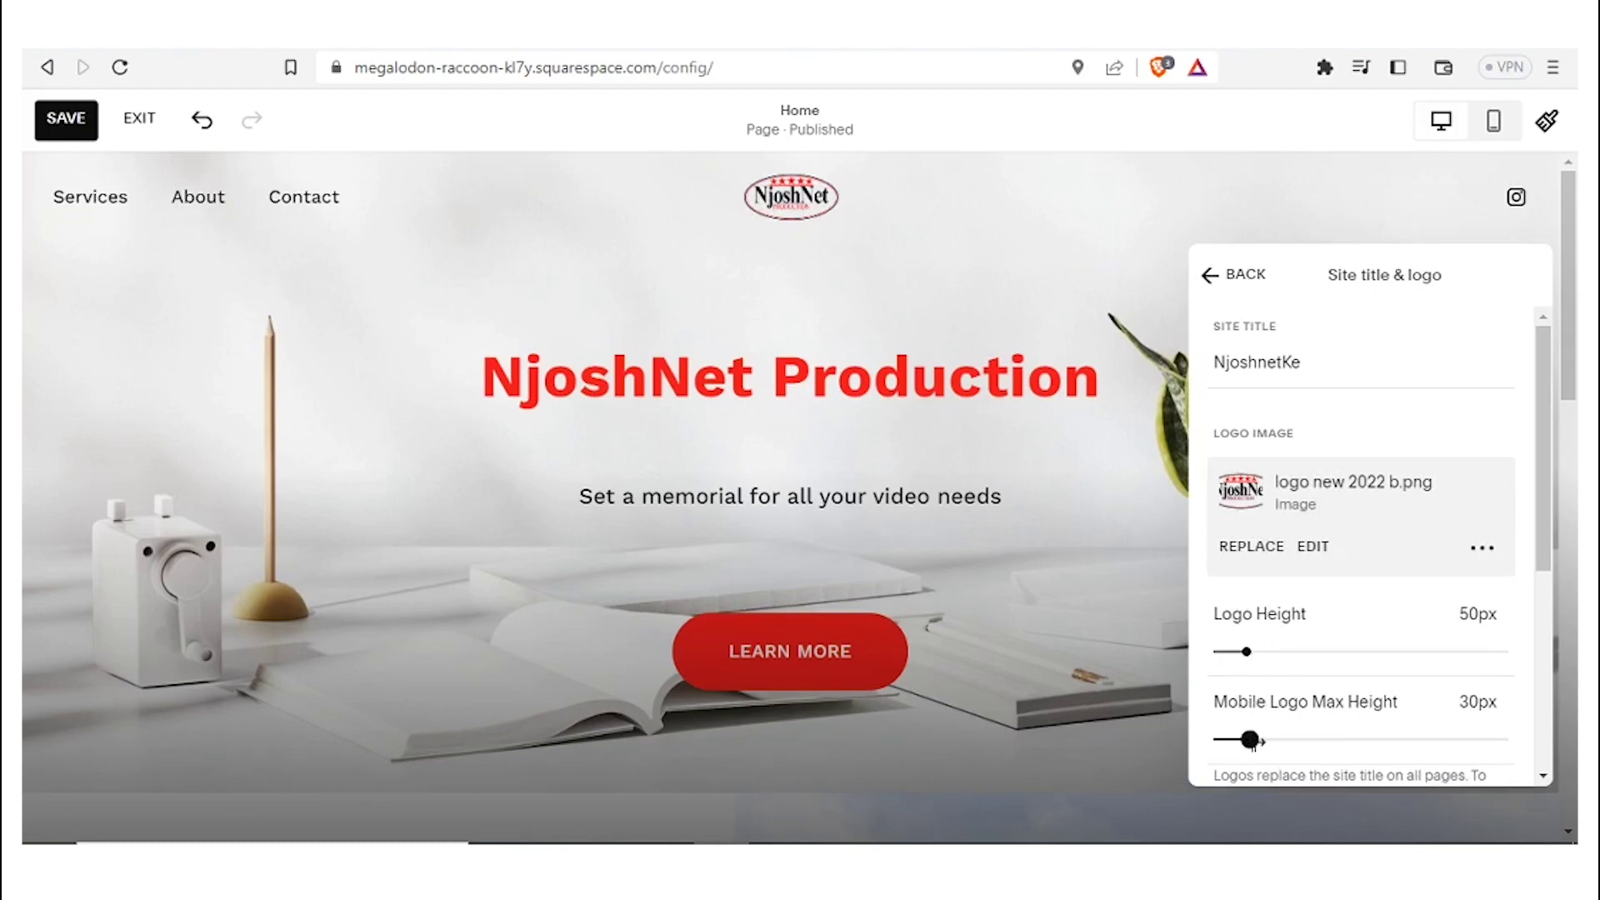
- Set logo height to 100px and mobile max height to 49px, then save
left_click_drag(1251, 740, 1297, 746)
left_click(1275, 652)
left_click_drag(1290, 649, 1294, 652)
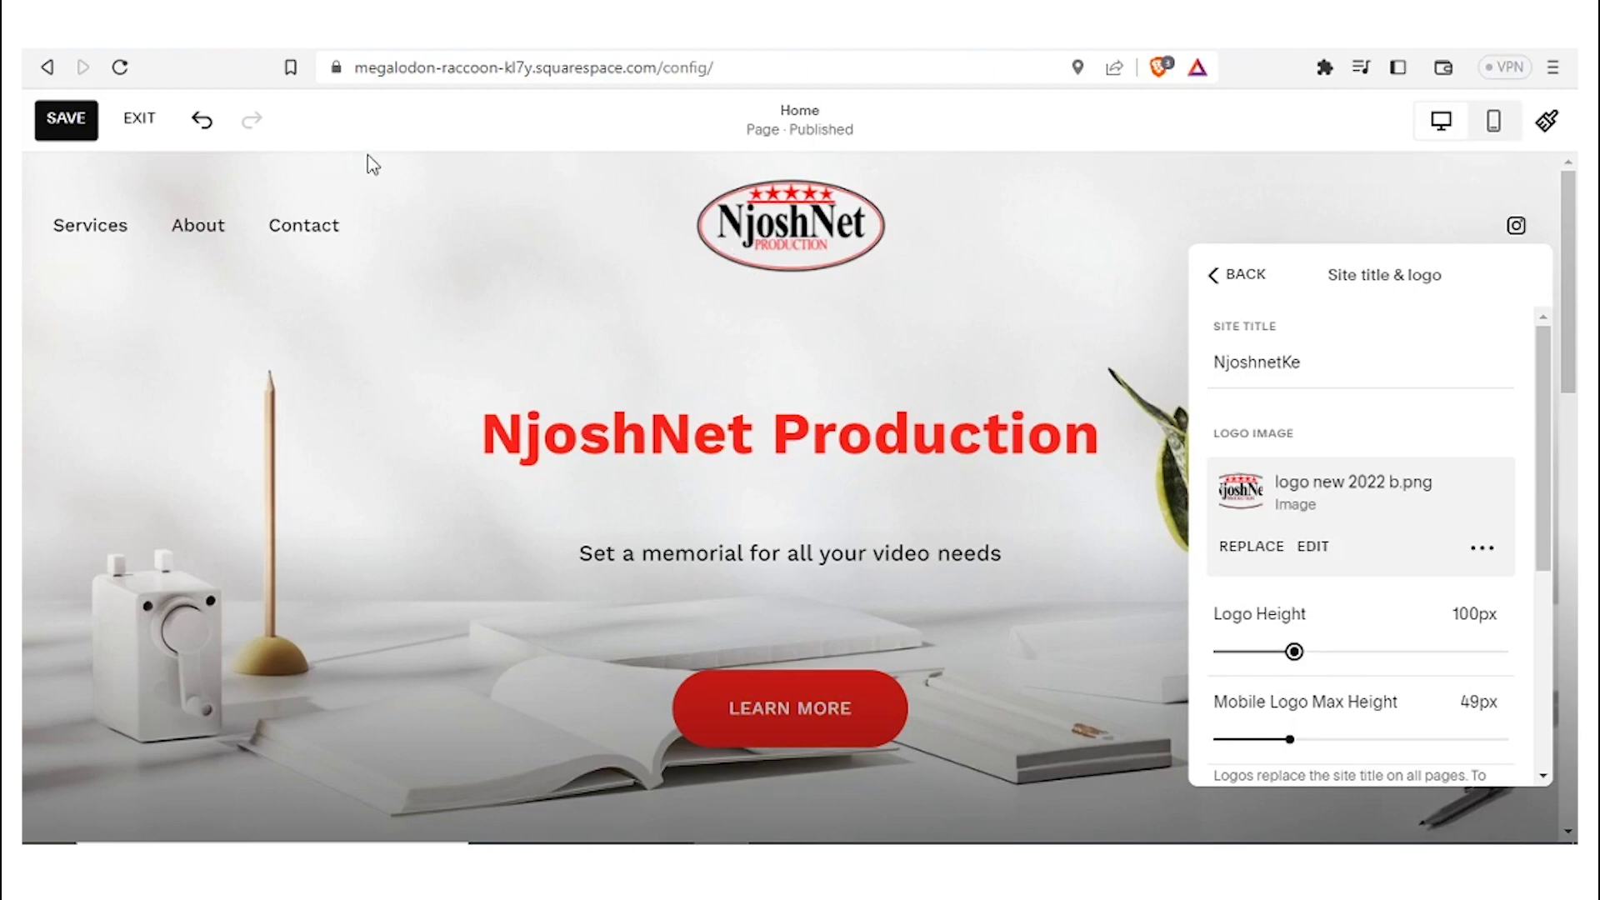
left_click(67, 118)
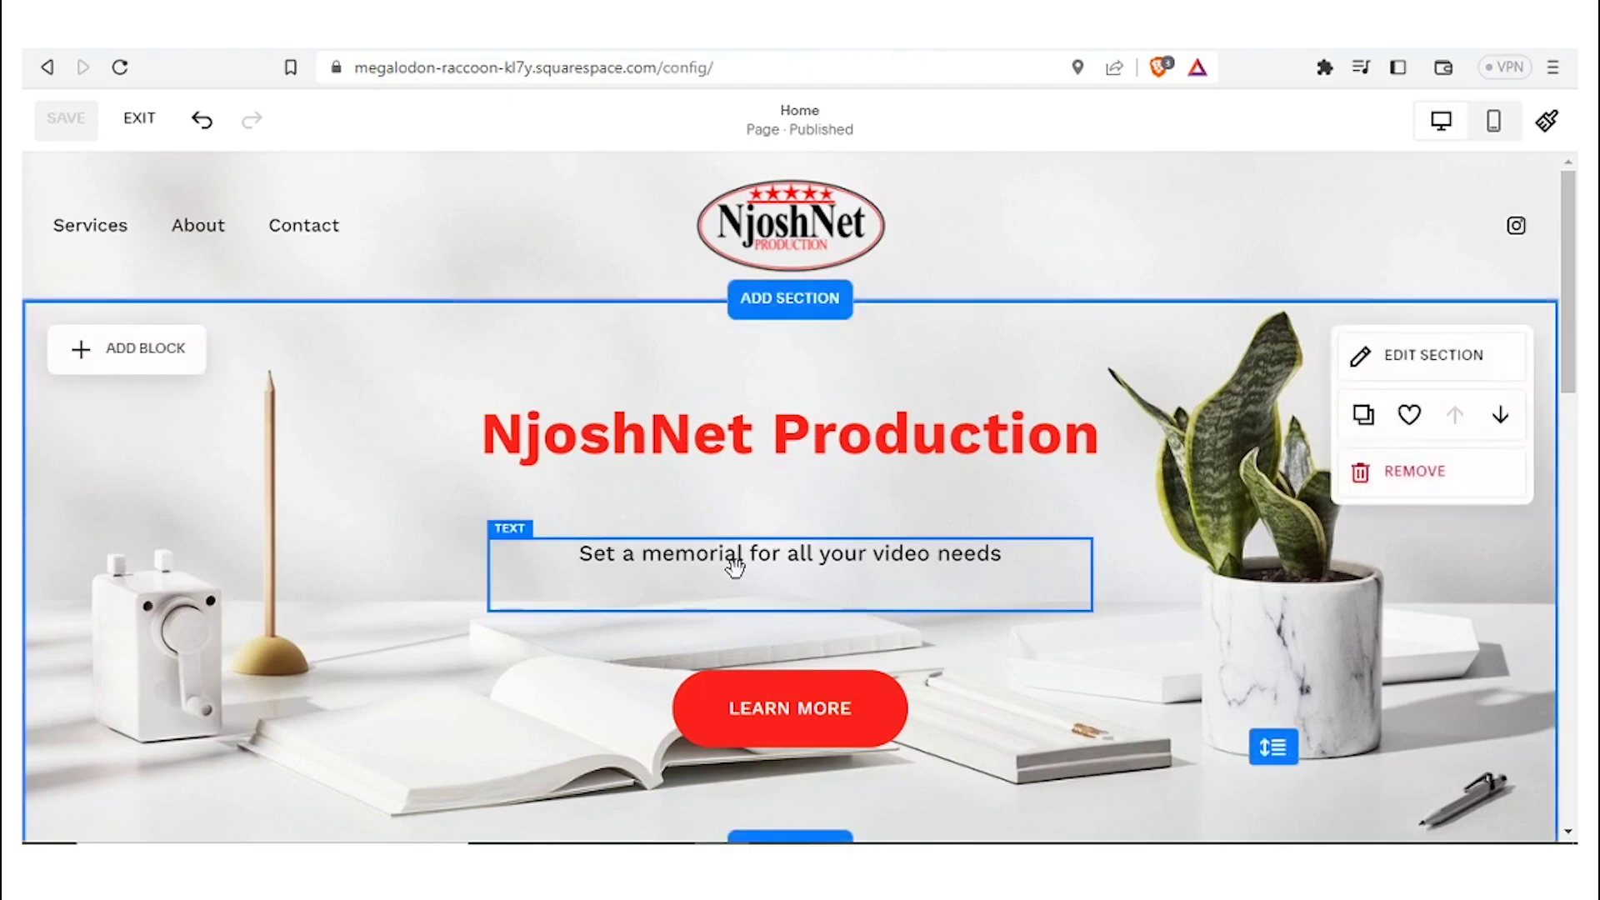
left_click(787, 73)
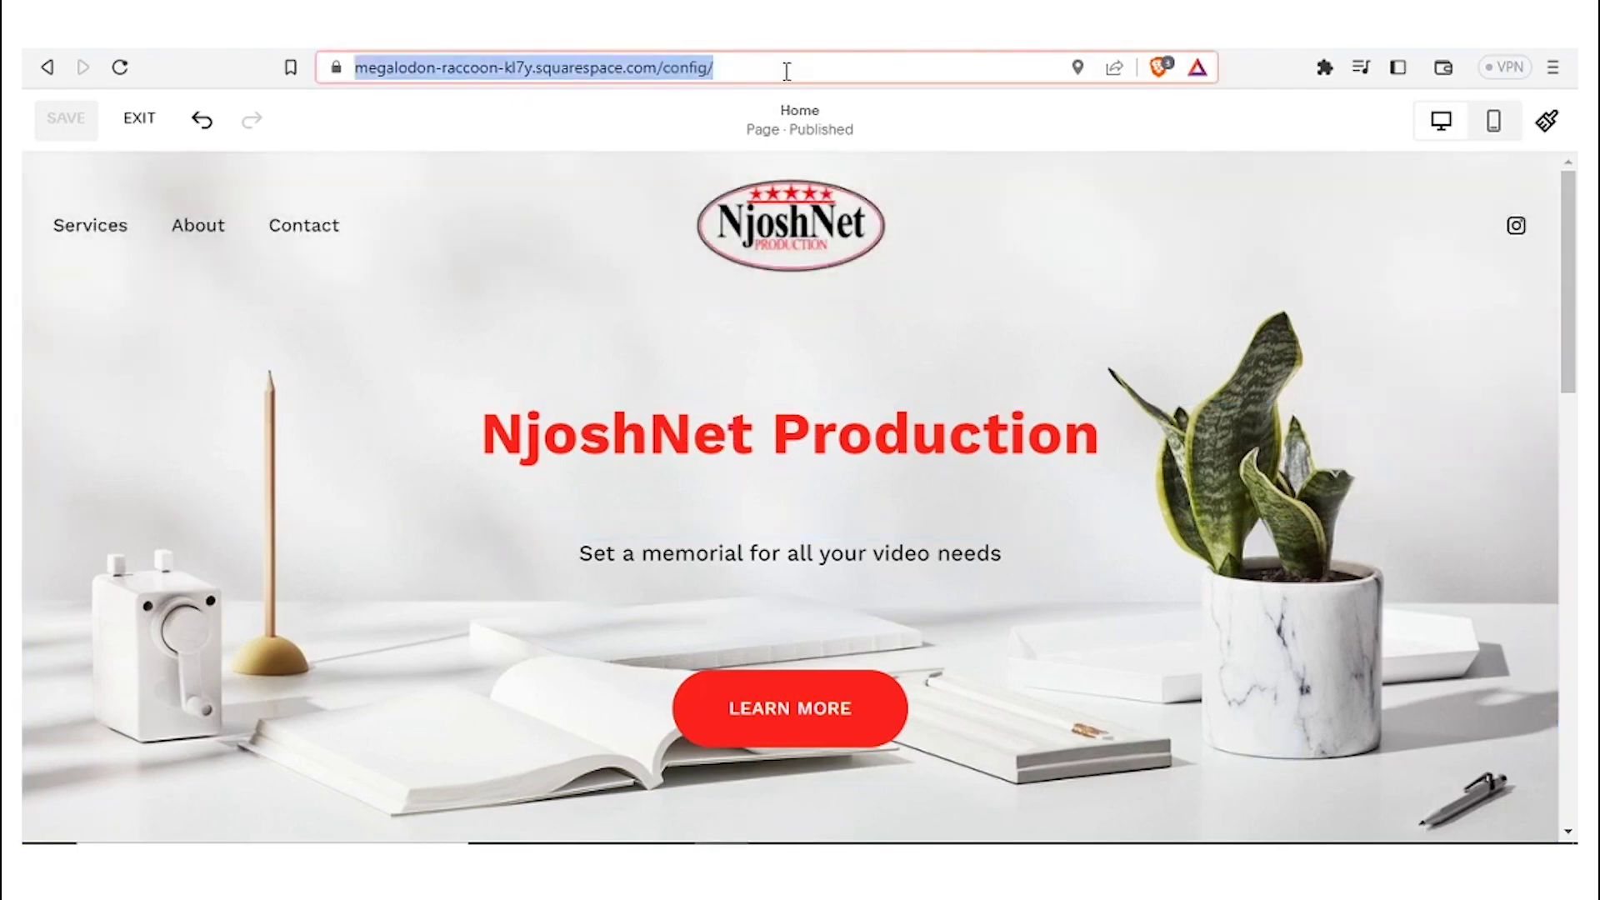
left_click(787, 70)
left_click_drag(808, 69, 352, 77)
key("ctrl+c")
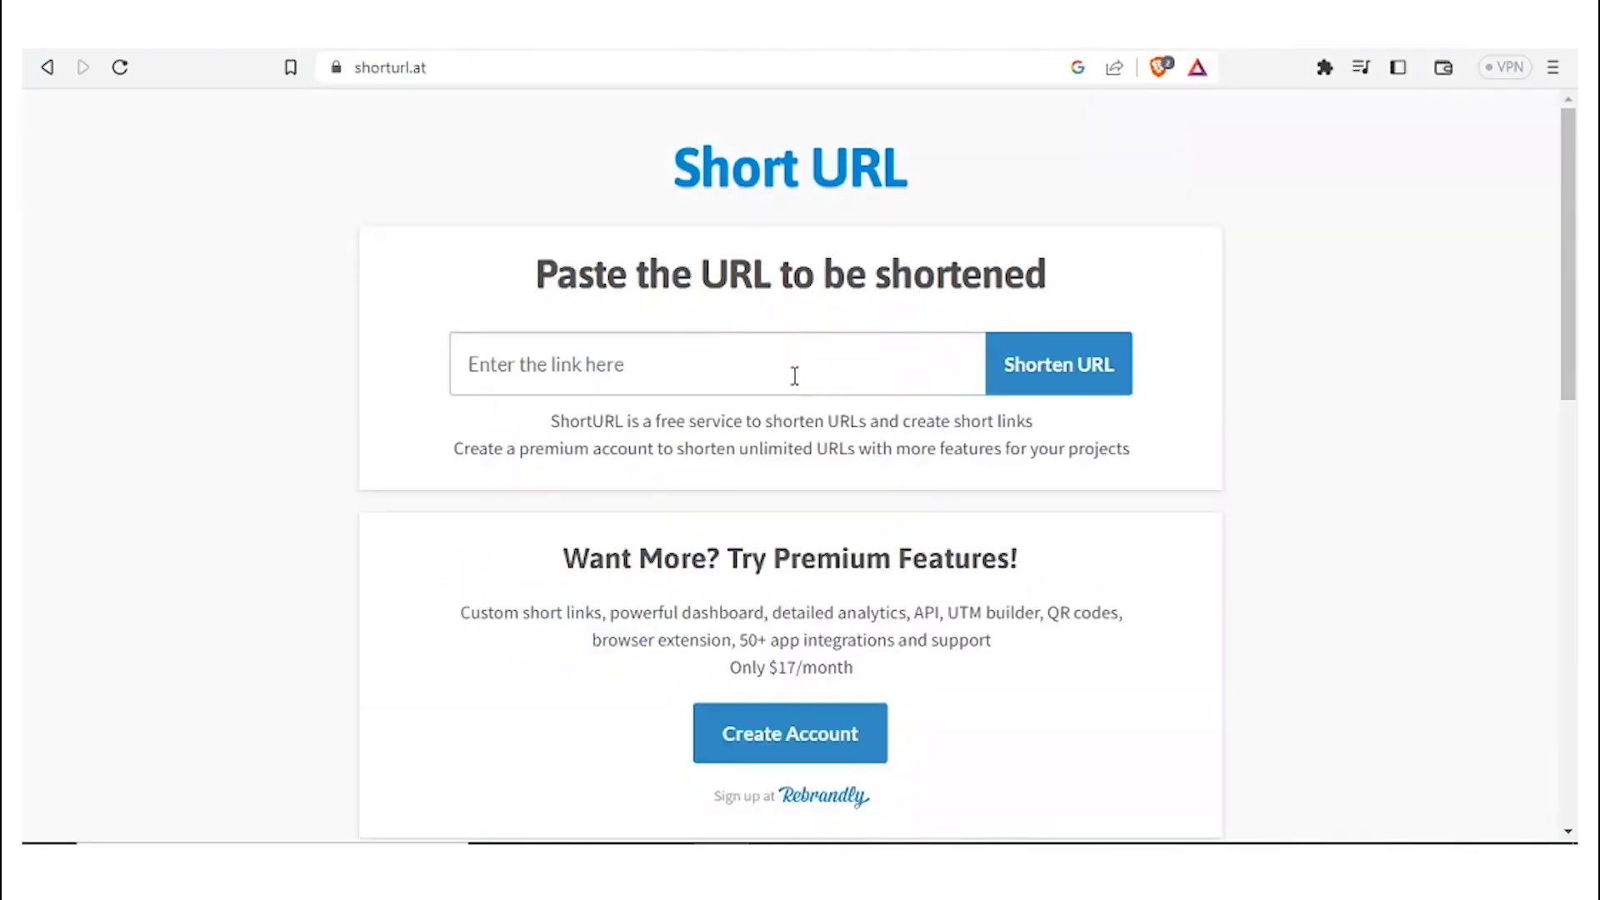
- Paste the site address into shorturl.at, shorten it, and select the resulting shorturl.at/ehNZ7 link
left_click(789, 376)
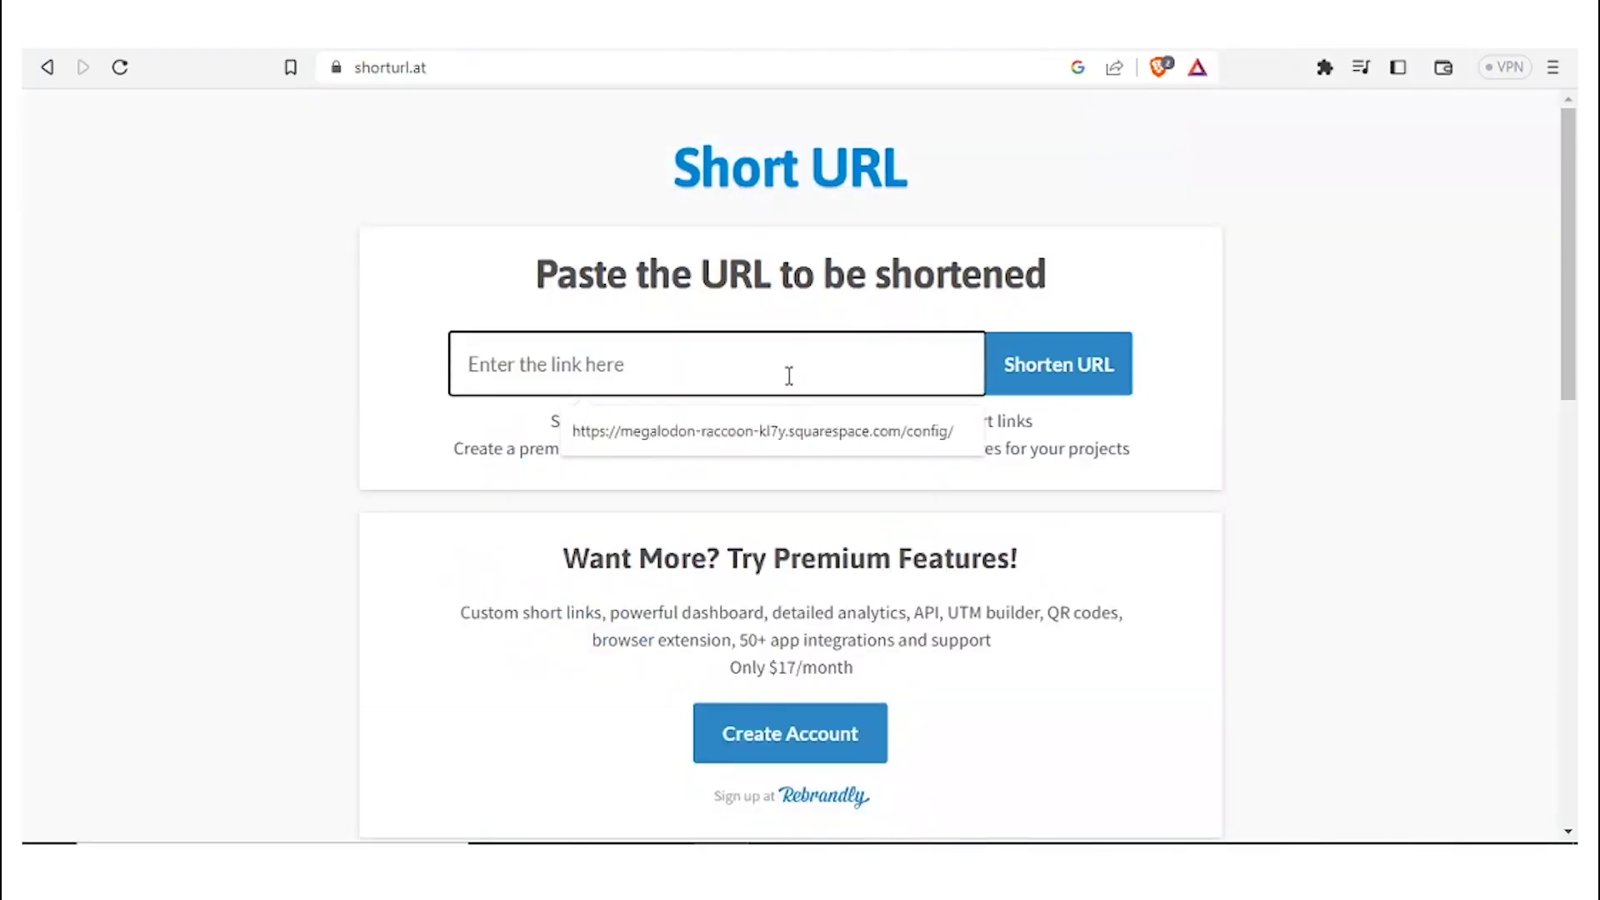
key("ctrl+v")
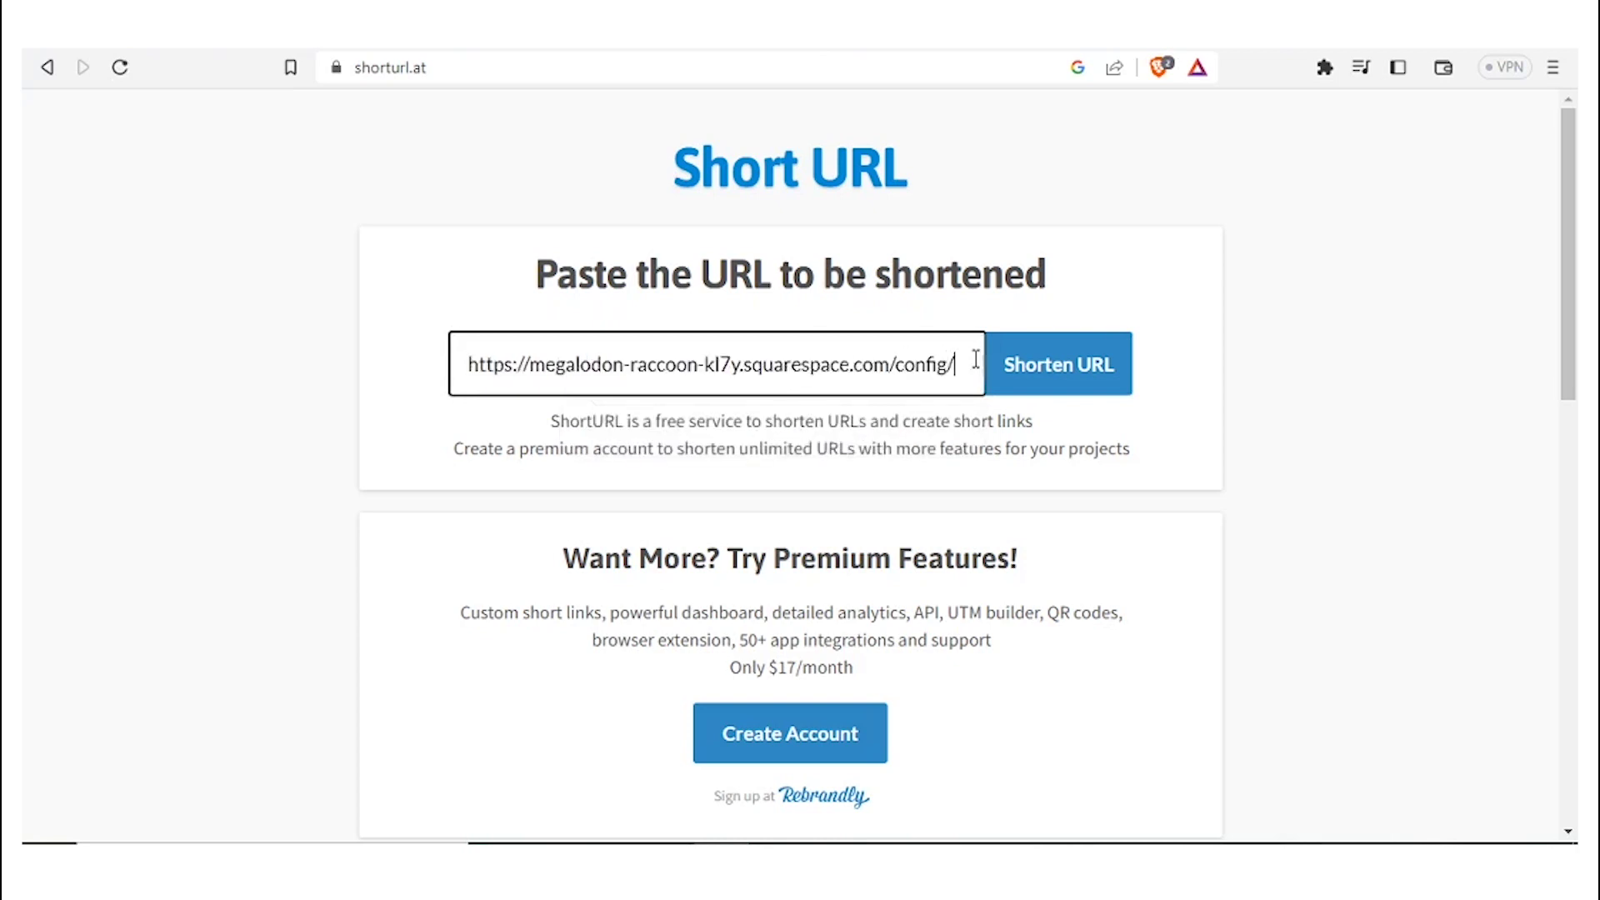
left_click(1035, 376)
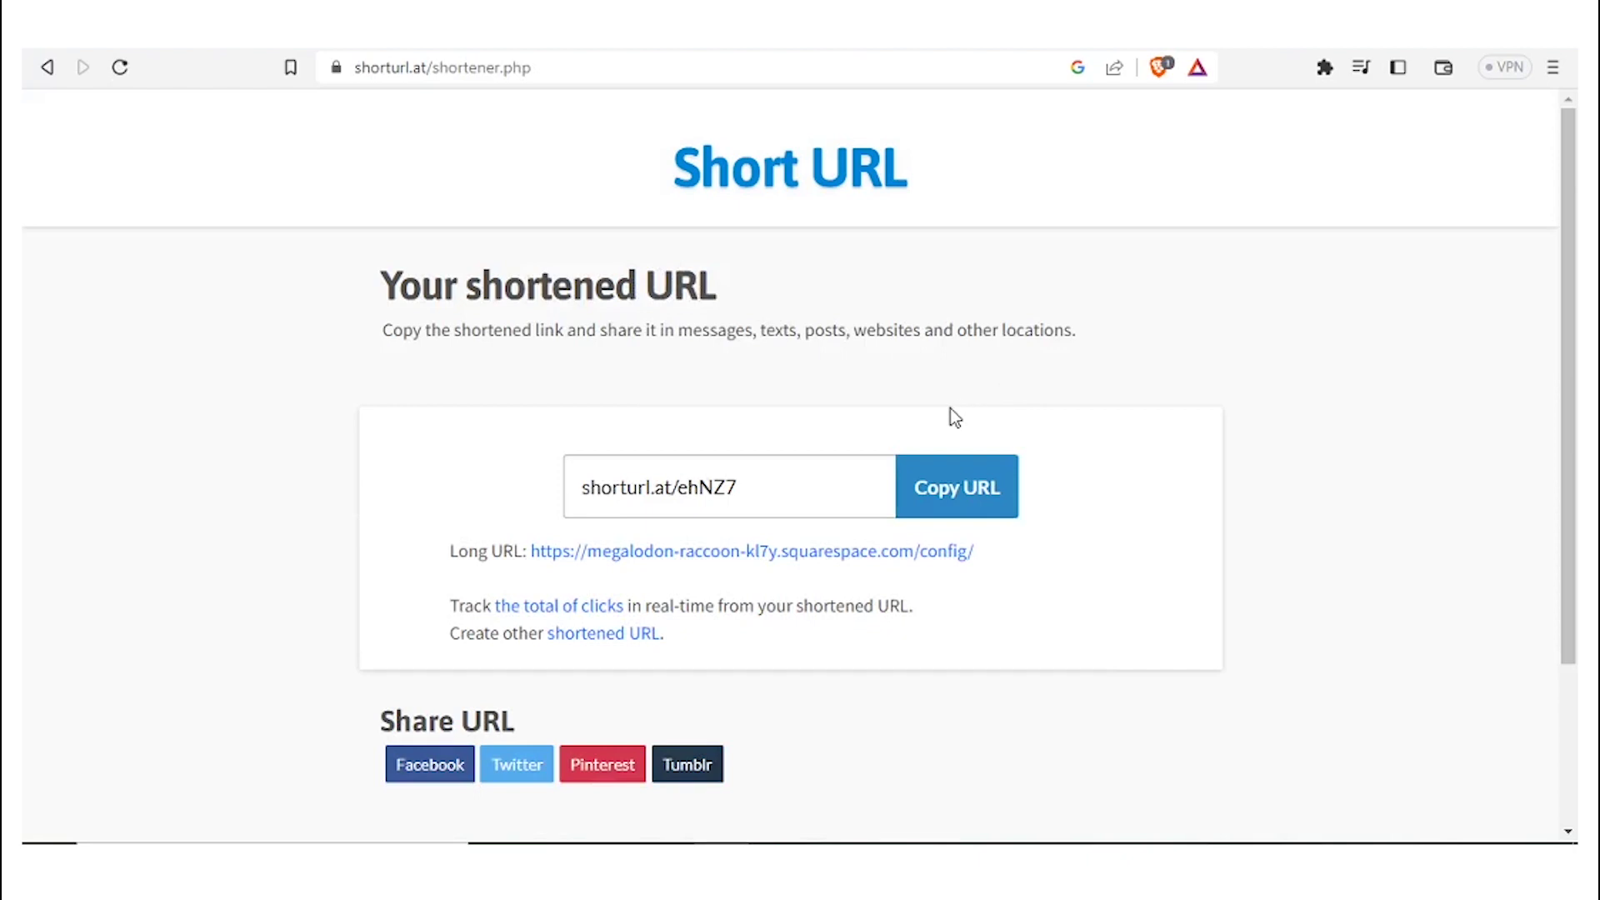
left_click(779, 499)
left_click(781, 498)
left_click_drag(785, 499, 573, 483)
key("ctrl+c")
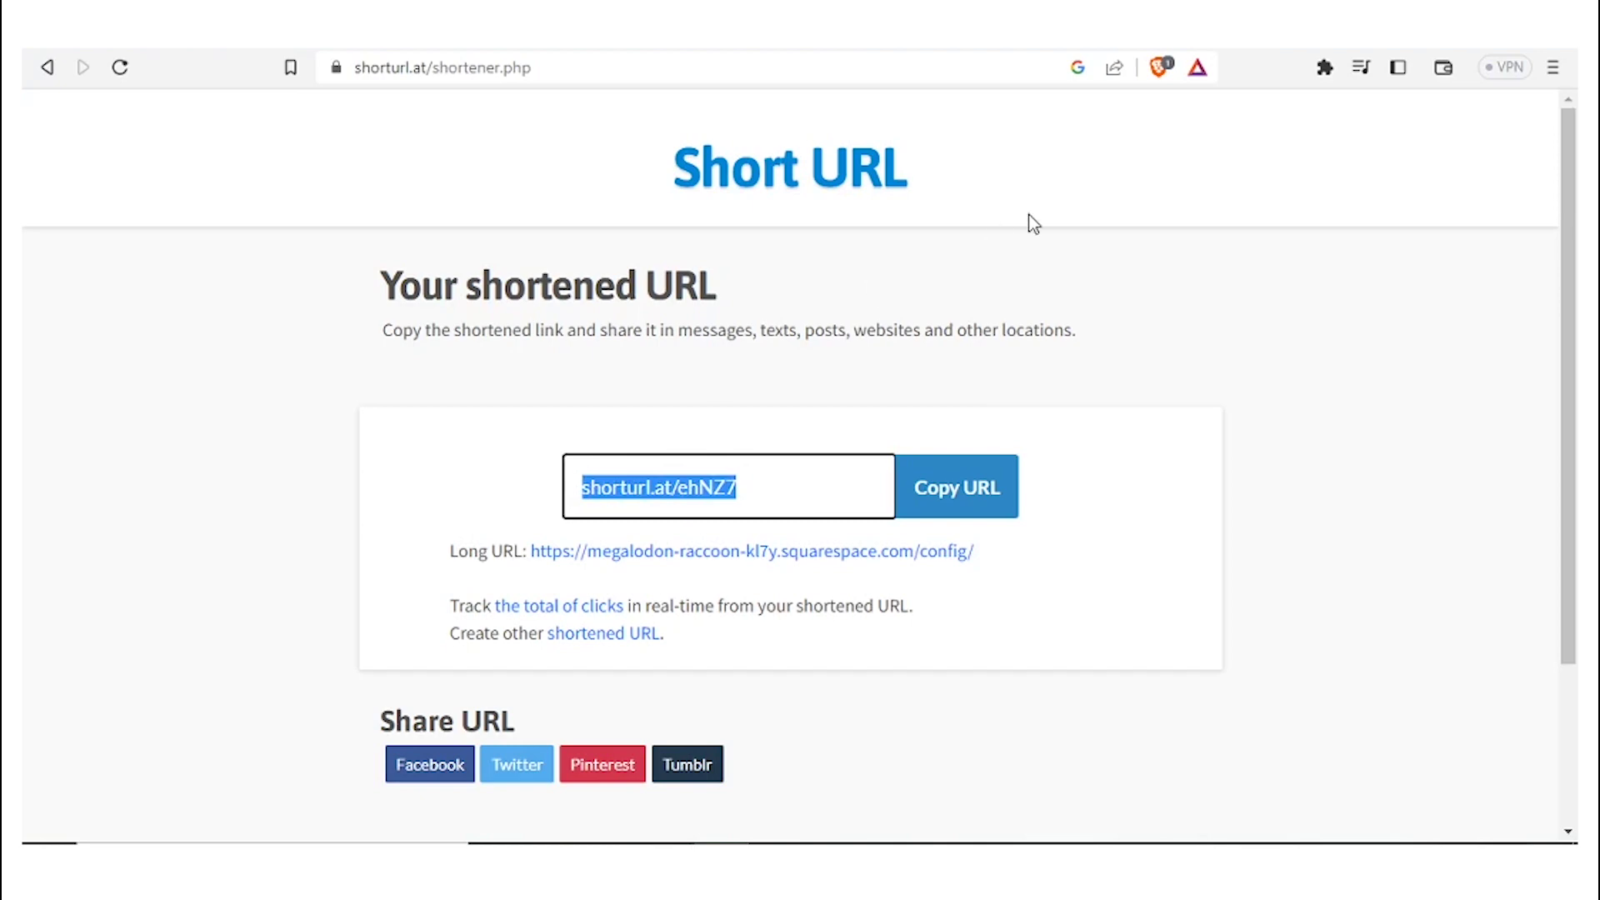
- Load shorturl.at/ehNZ7 in a new tab and scroll down the redirected Squarespace home page
key("ctrl+t")
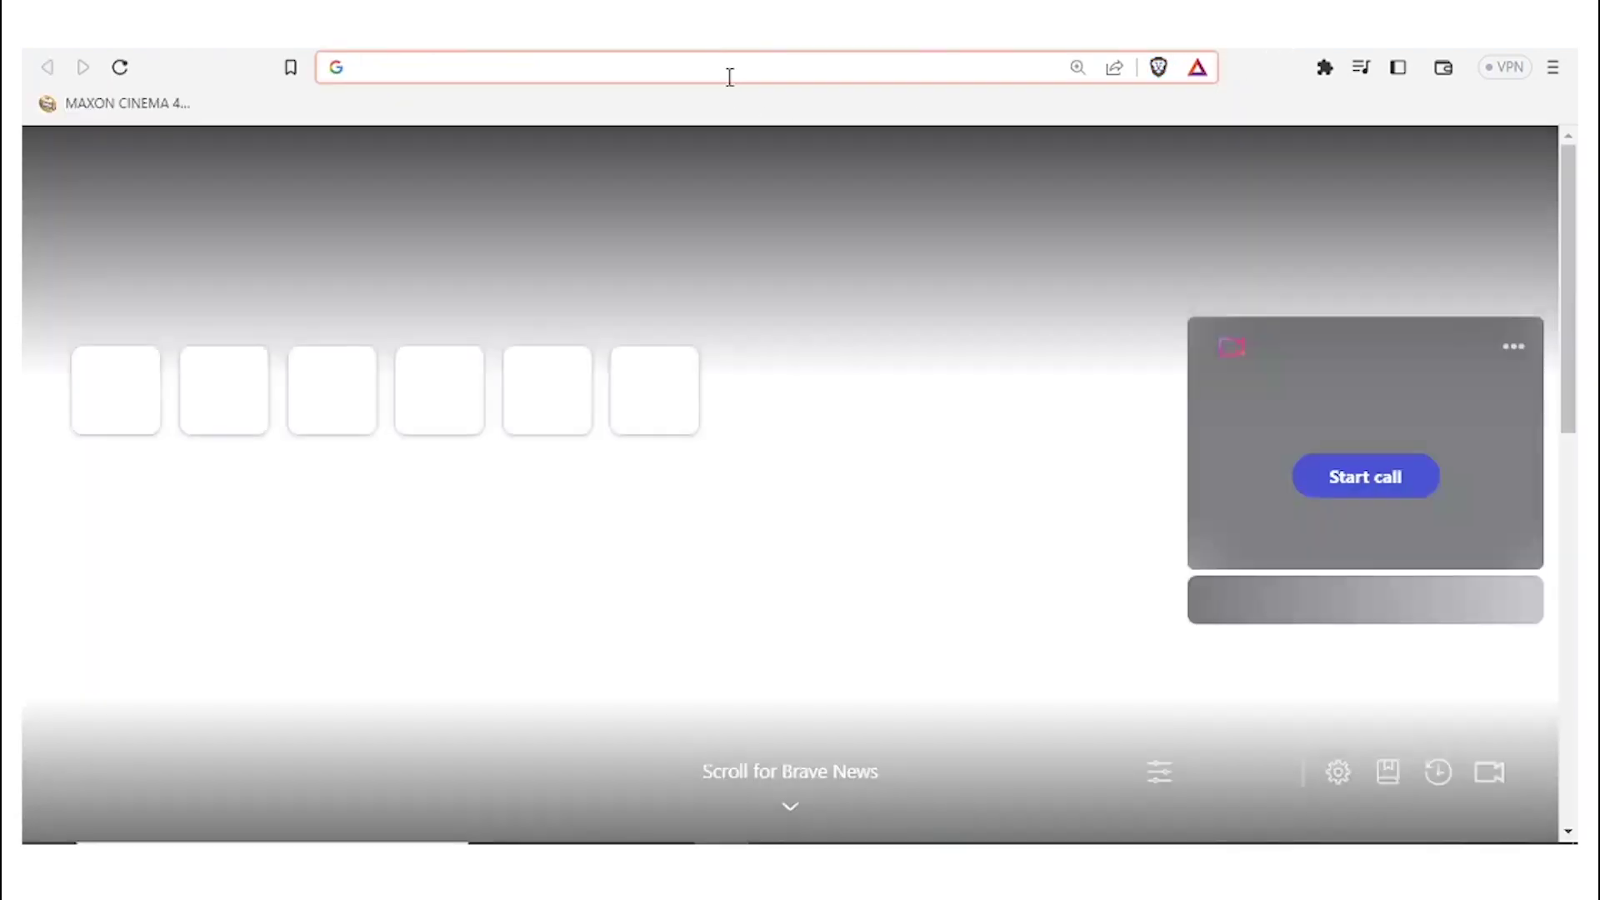
left_click(730, 75)
key("ctrl+v")
key("Return")
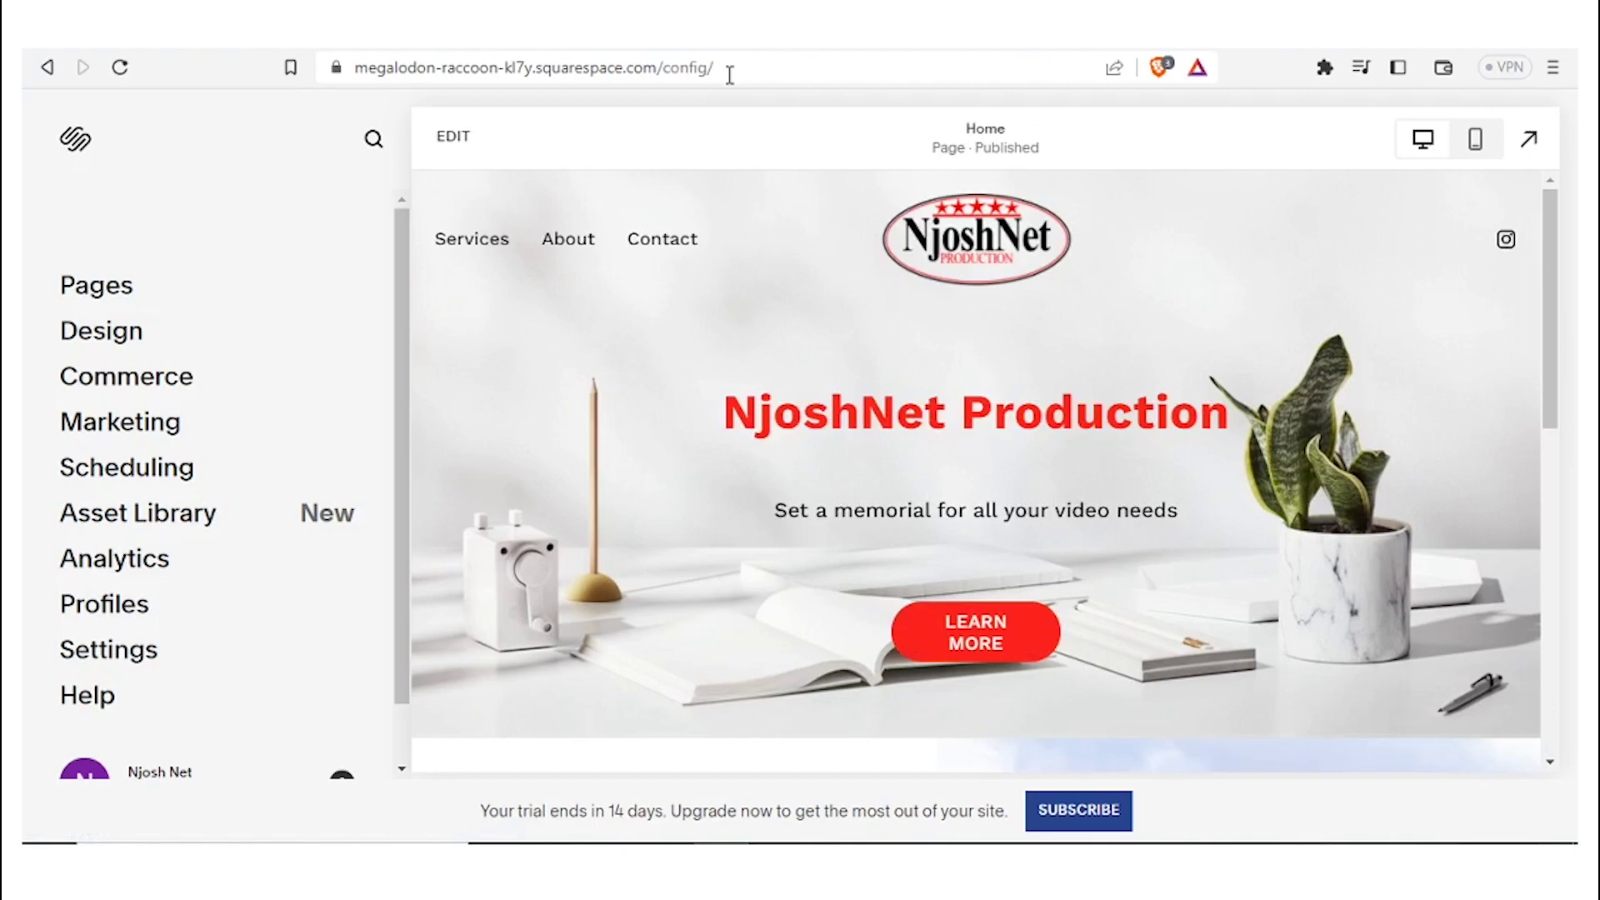
scroll(1200, 540, "down", 5)
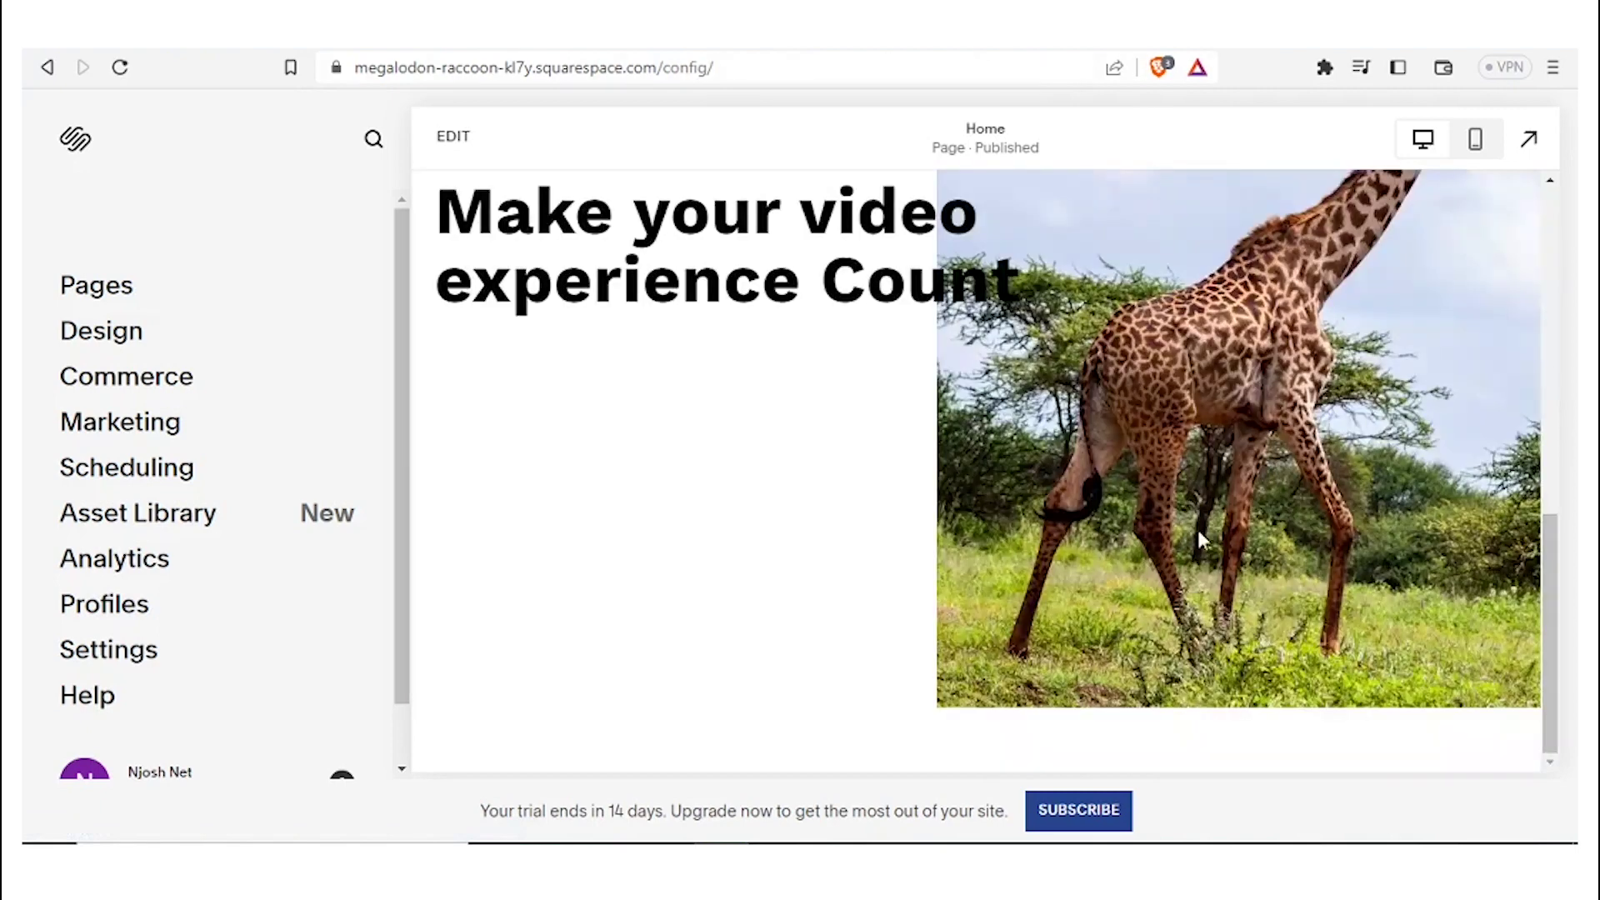